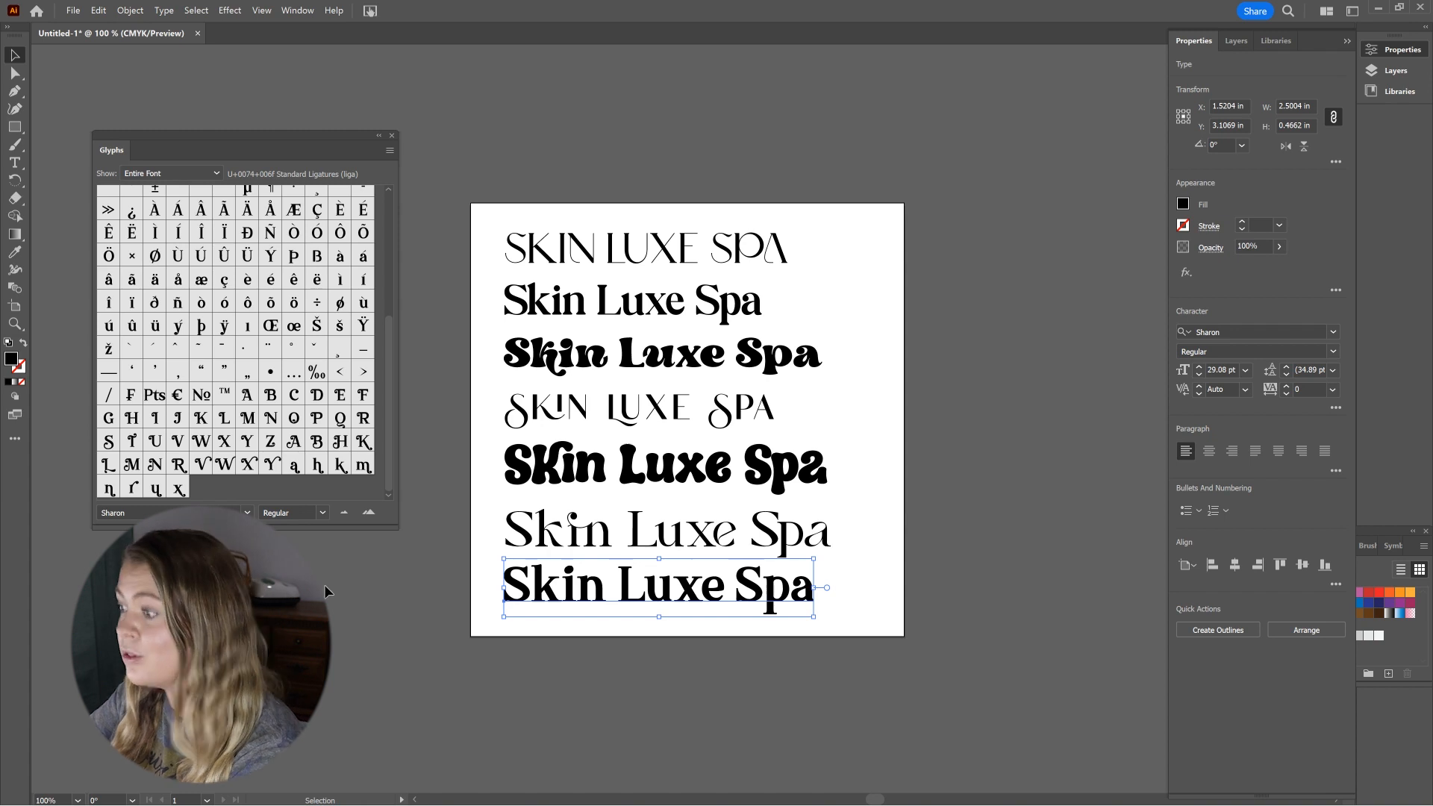
# Delete the bottom "Skin Luxe Spa" sample set in the Sharon font
pyautogui.click(662, 618)
pyautogui.moveTo(661, 616); pyautogui.dragTo(703, 593)
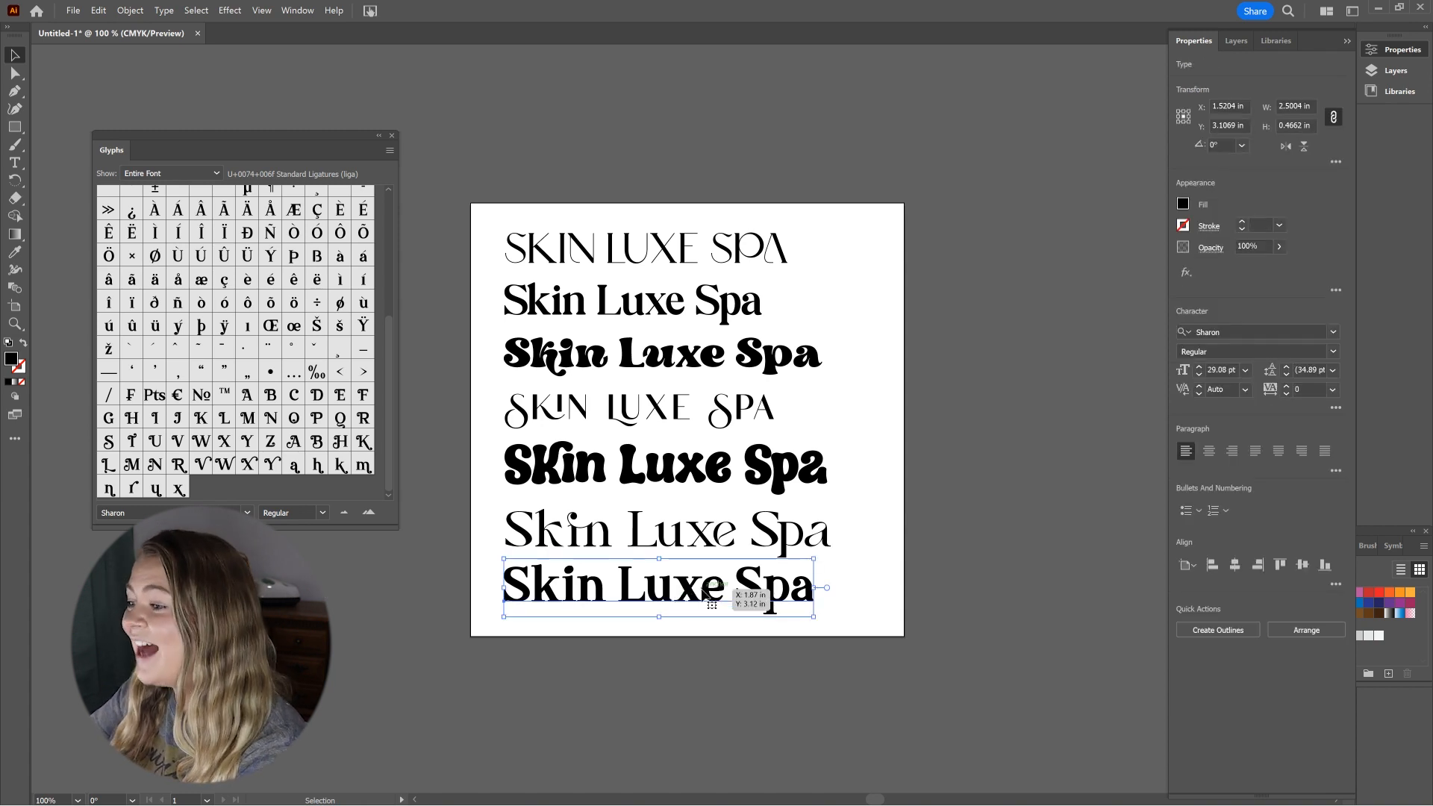
pyautogui.click(324, 584)
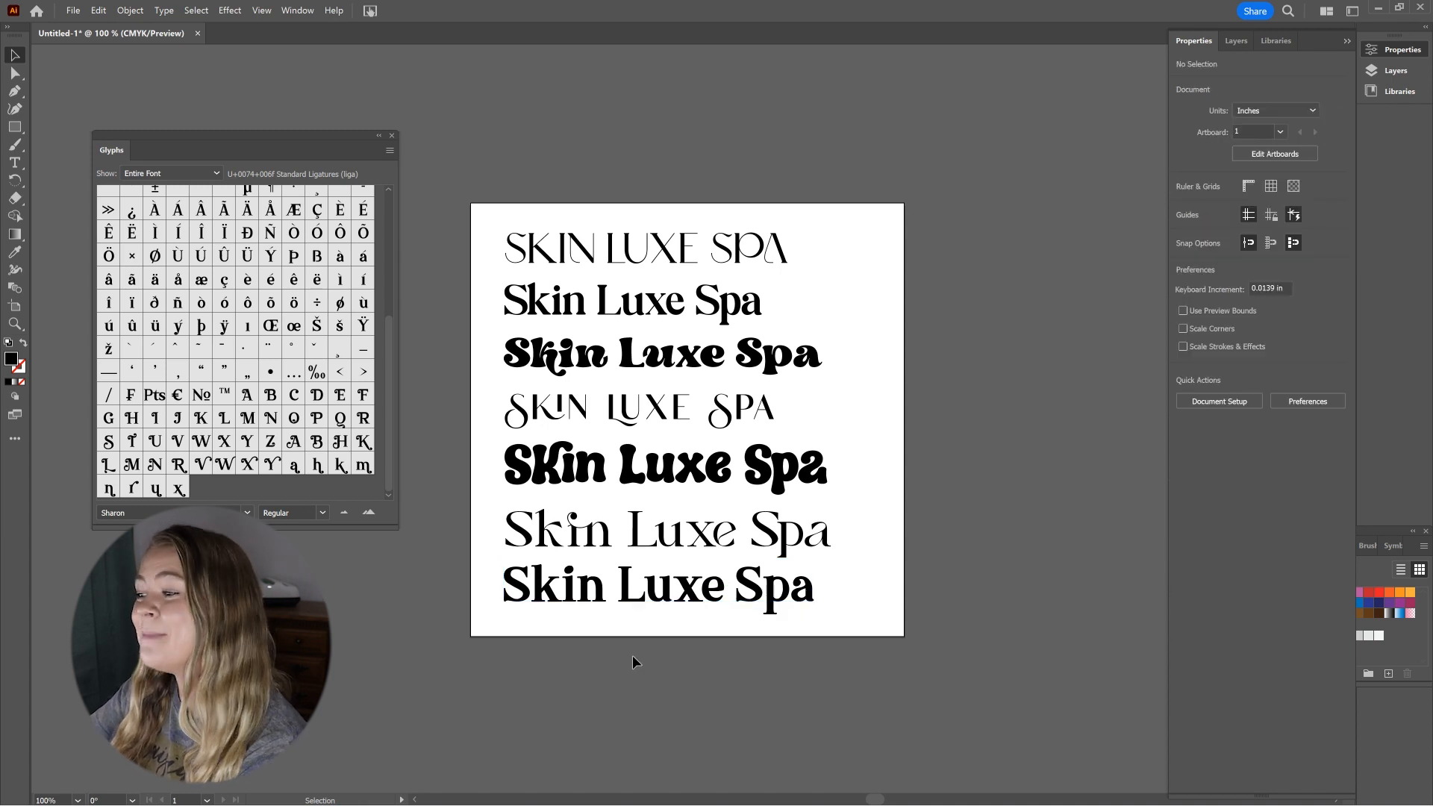
pyautogui.click(674, 603)
pyautogui.moveTo(674, 603); pyautogui.dragTo(704, 594)
pyautogui.press('Delete')
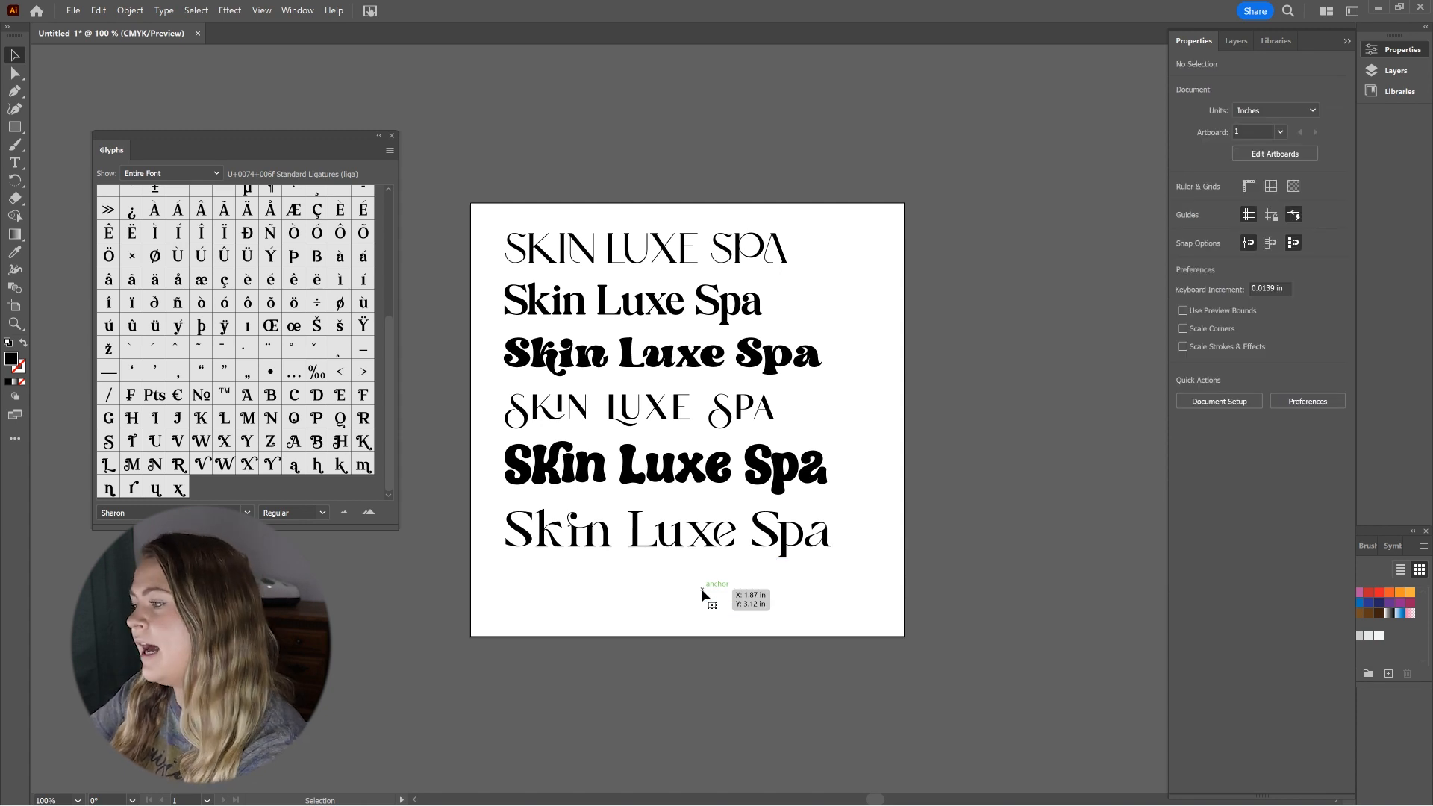
# Delete the Regina version of "Skin Luxe Spa" and move the thin version below it up into the gap
pyautogui.click(674, 488)
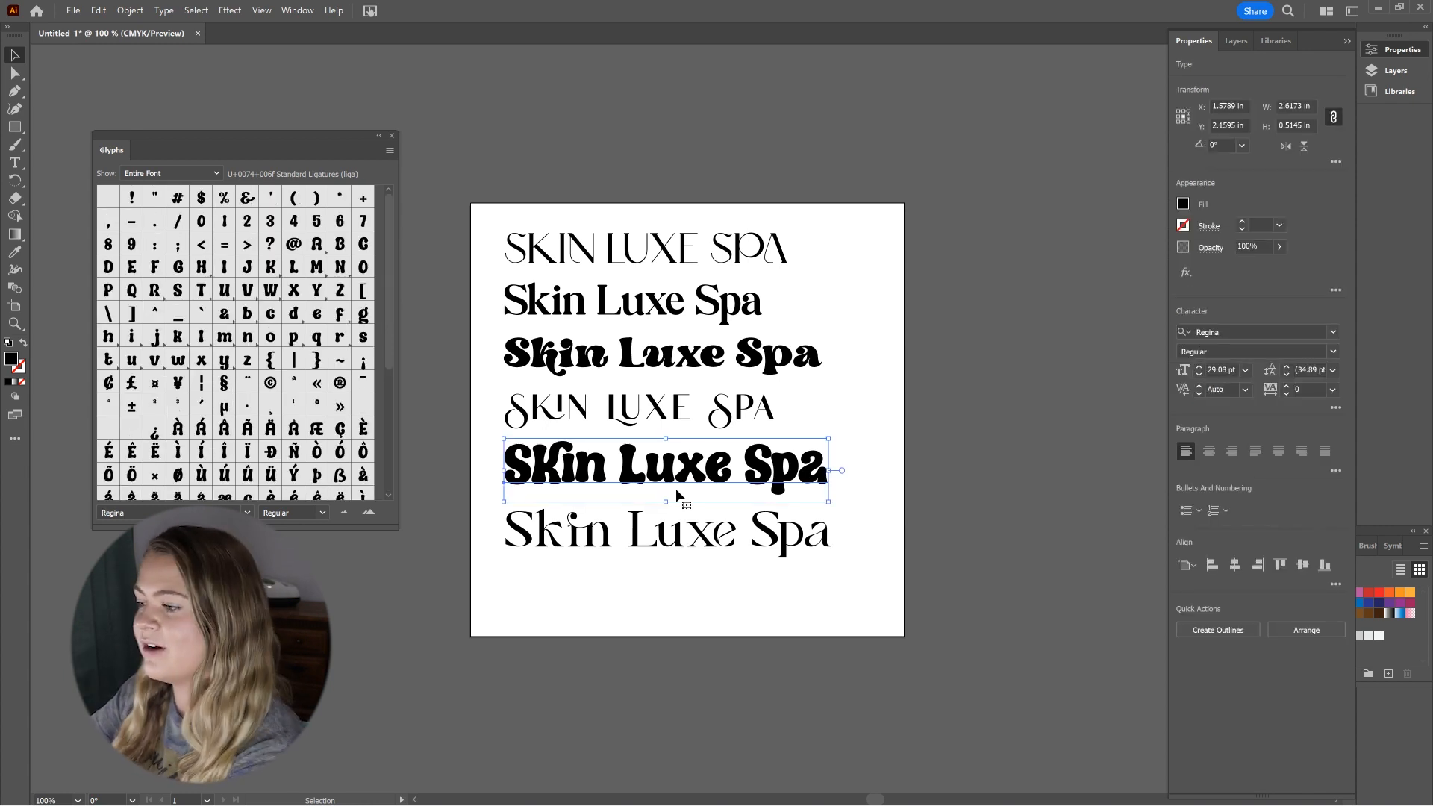
pyautogui.press('Delete')
pyautogui.moveTo(674, 538); pyautogui.dragTo(676, 470)
pyautogui.click(666, 600)
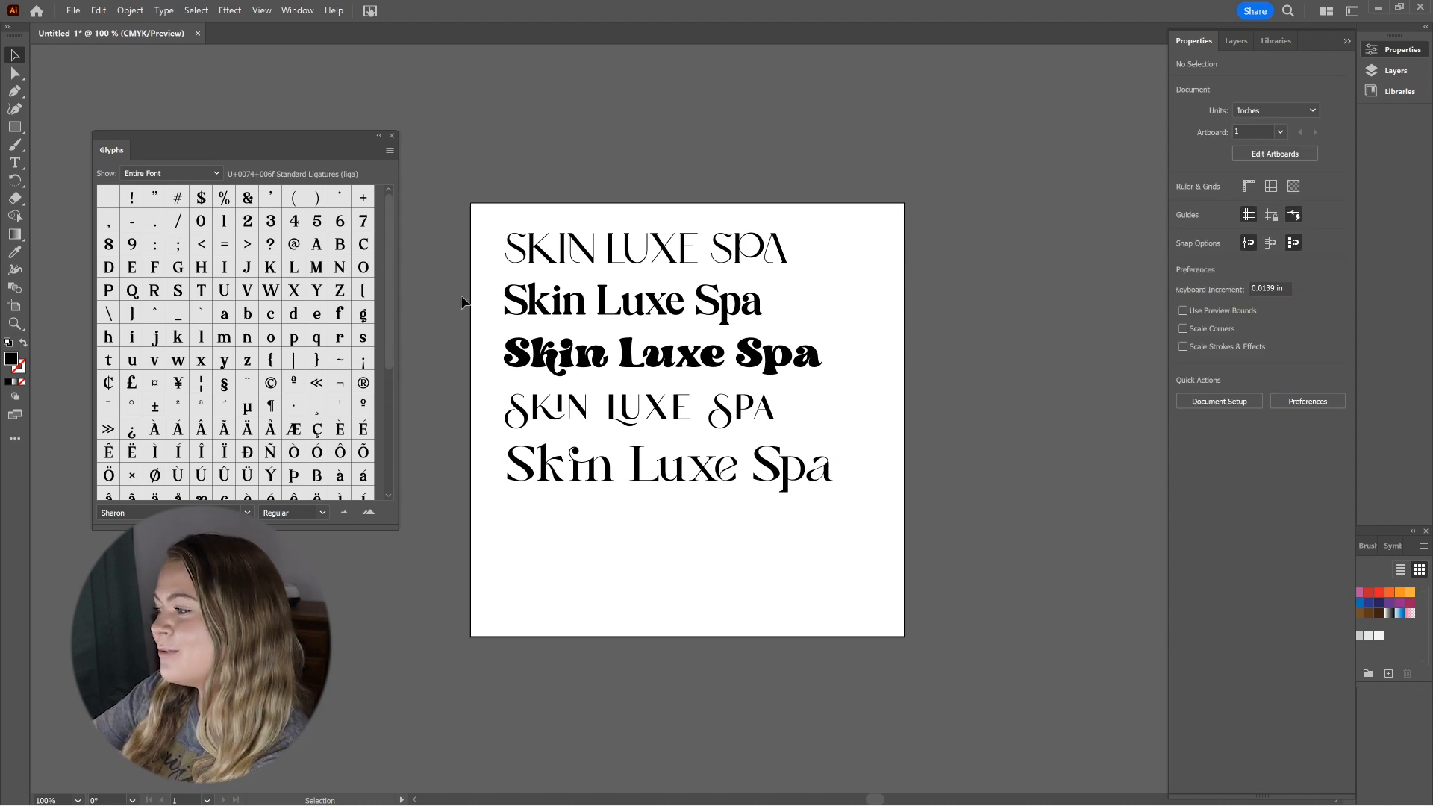
# Close the Glyphs panel, fit the artboard in view, and move the topmost all-caps text sample off the artboard
pyautogui.click(392, 136)
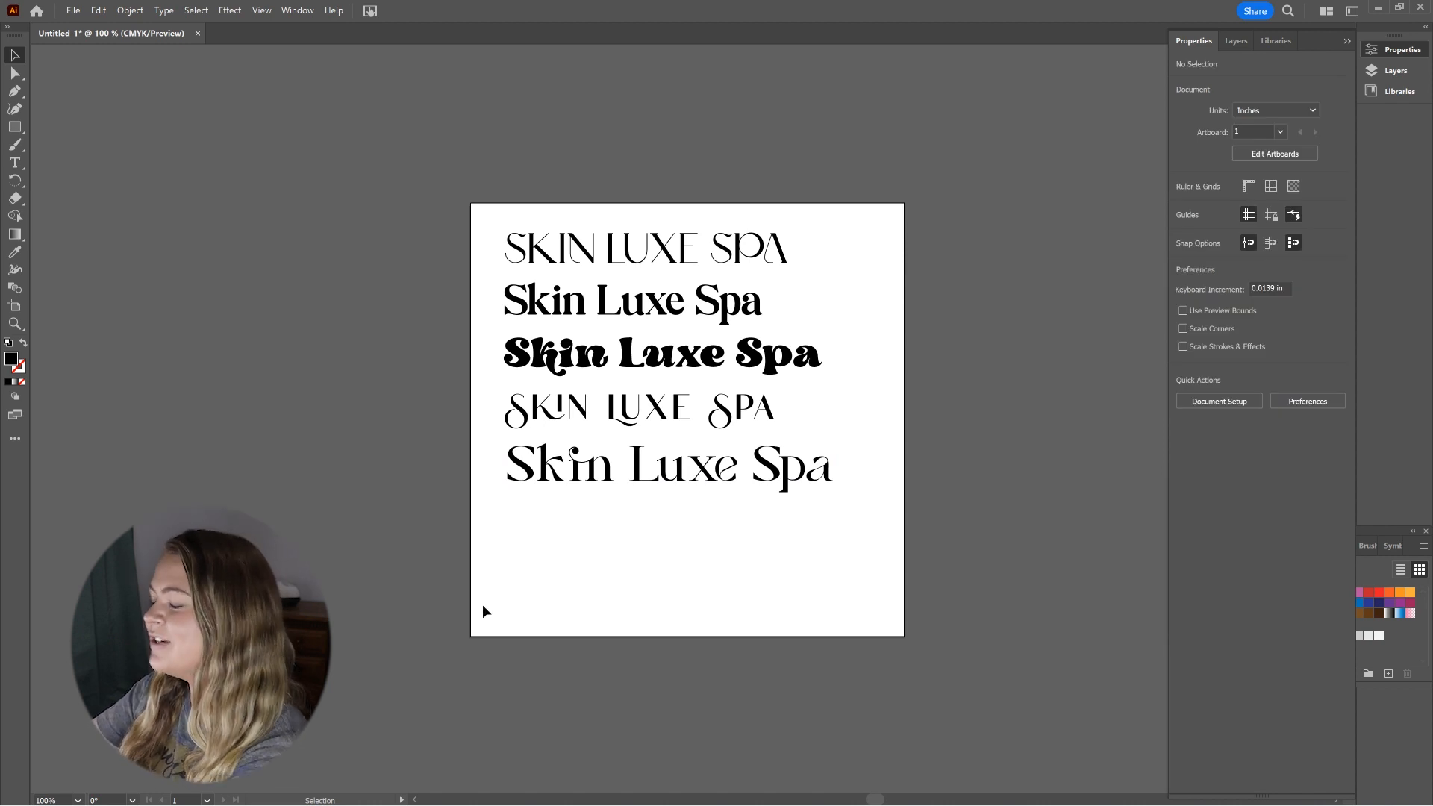
pyautogui.hotkey('ctrl', '0')
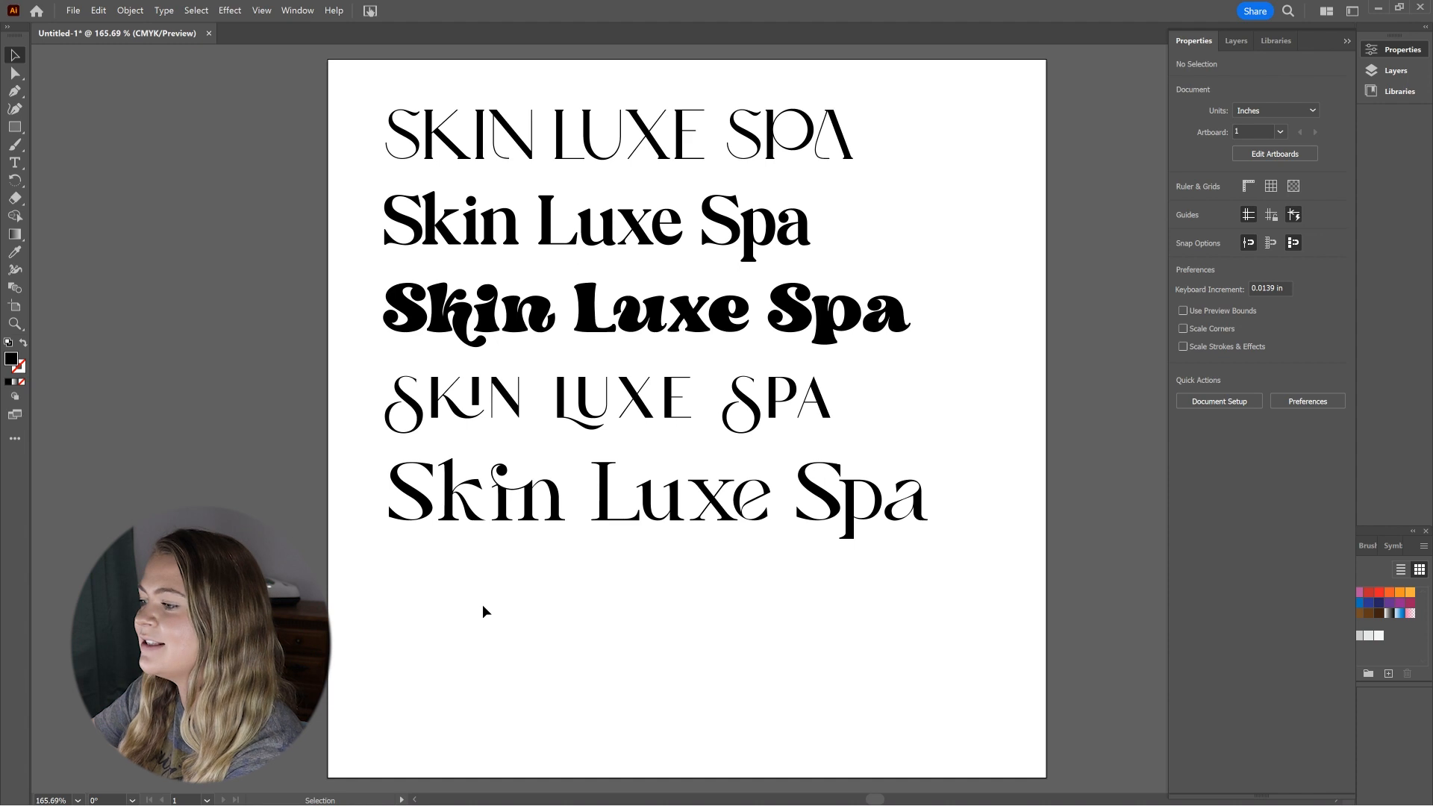
pyautogui.moveTo(836, 120); pyautogui.dragTo(385, 104)
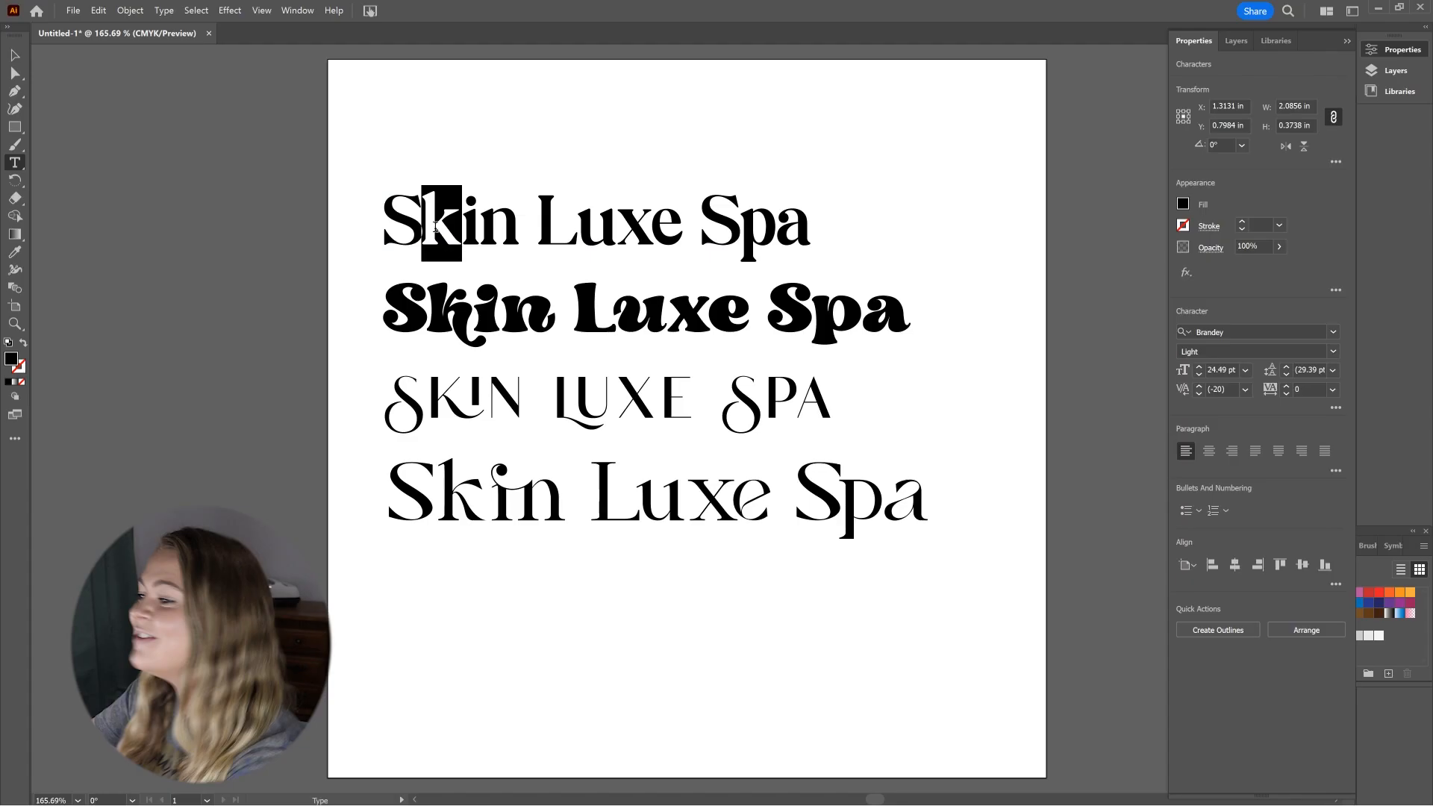
# Swap the k of "Skin" and the u and x of "Luxe" in the Brandey text for swash alternates
pyautogui.click(489, 270)
pyautogui.moveTo(515, 225); pyautogui.dragTo(654, 224)
pyautogui.click(611, 277)
pyautogui.click(631, 276)
pyautogui.click(588, 276)
# Try alternate glyphs for the e of "Luxe" and the word "Spa" in the Brandey text, including a swash e
pyautogui.click(677, 277)
pyautogui.click(683, 277)
pyautogui.click(731, 277)
pyautogui.click(719, 277)
pyautogui.moveTo(762, 225)
pyautogui.mouseDown()
pyautogui.moveTo(735, 225)
pyautogui.moveTo(805, 224)
pyautogui.moveTo(767, 225)
pyautogui.mouseUp()
pyautogui.click(799, 277)
pyautogui.click(15, 54)
pyautogui.click(217, 302)
pyautogui.click(15, 163)
pyautogui.click(15, 55)
pyautogui.click(241, 233)
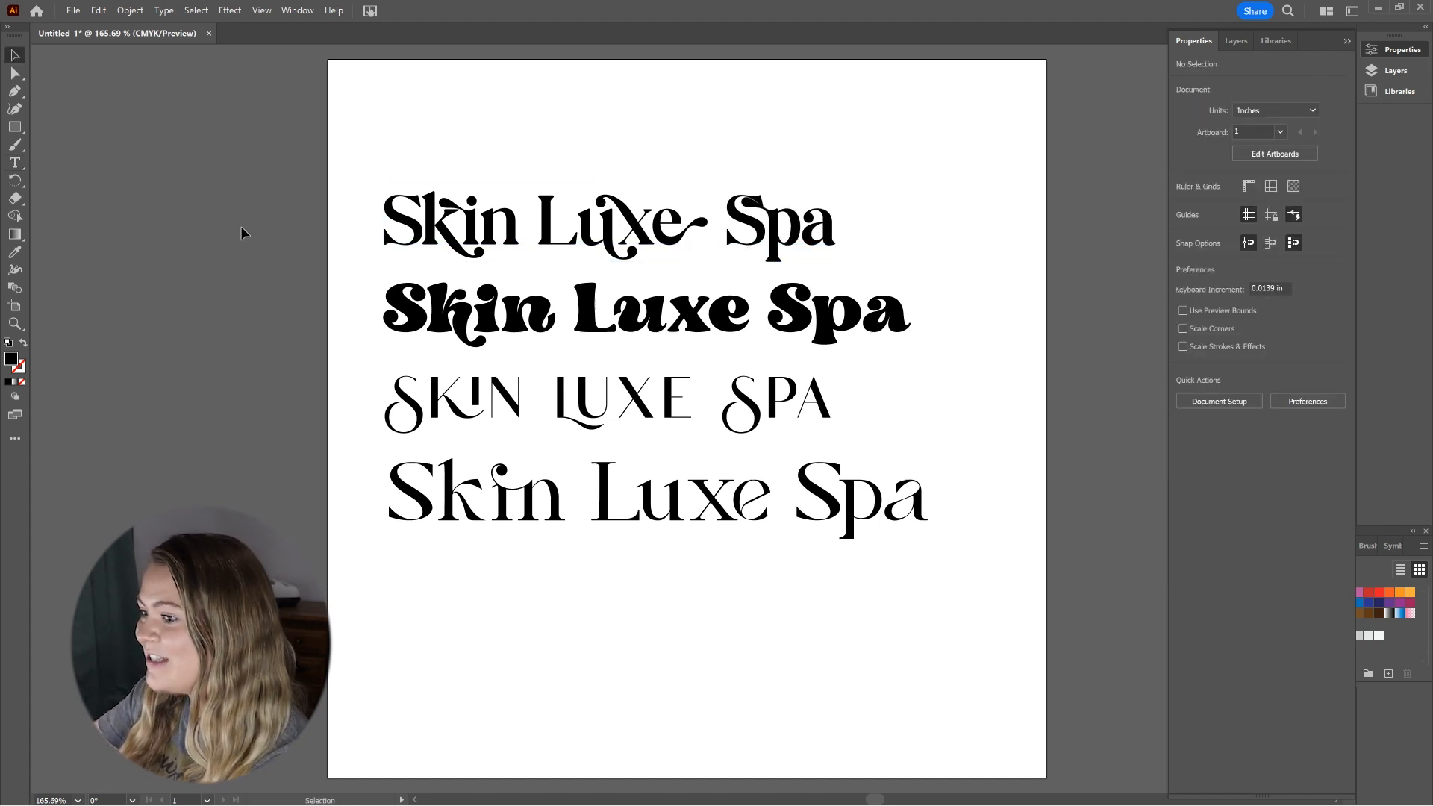
pyautogui.hotkey('ctrl', 'z')
pyautogui.click(143, 199)
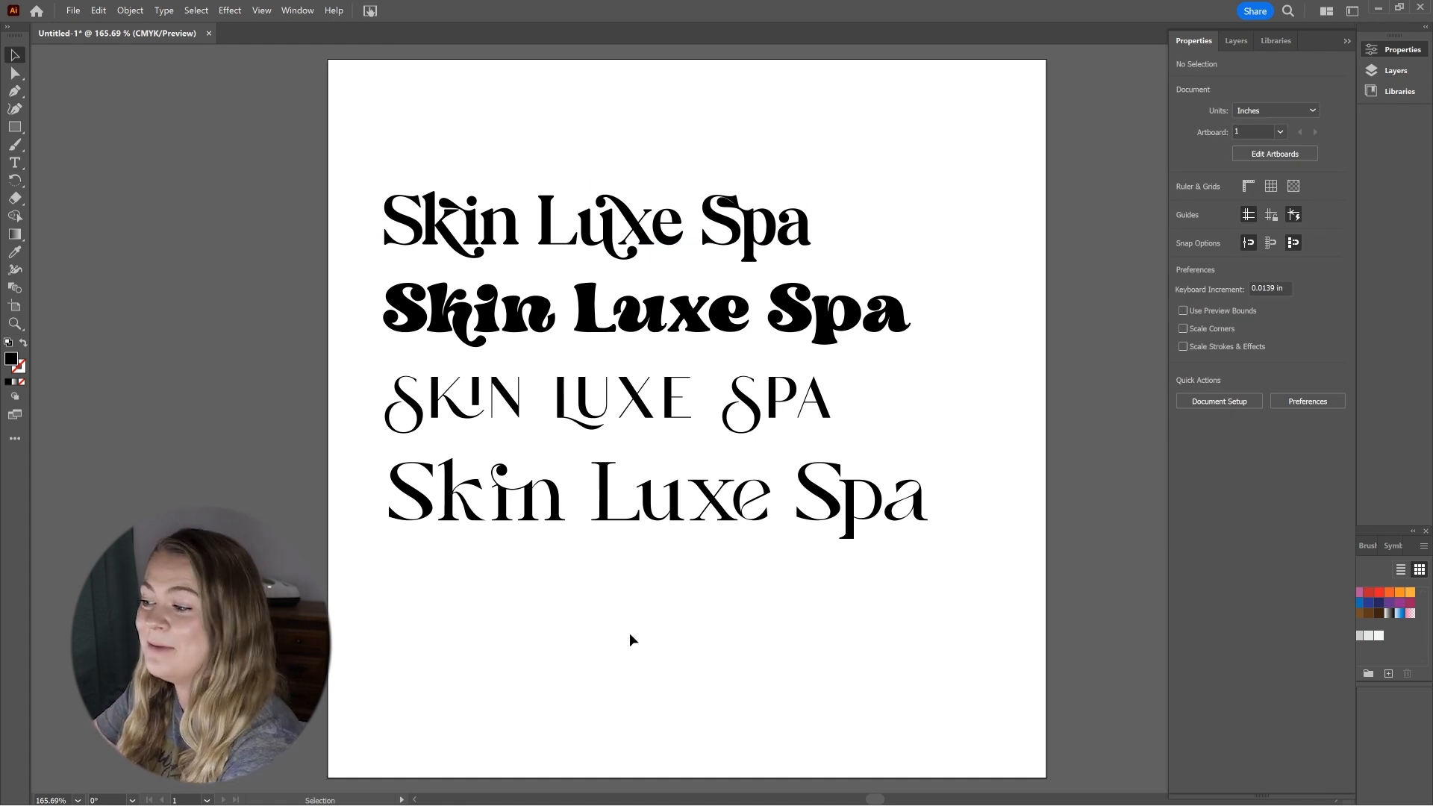
# Delete the Brandey version and move the heavy bold version off the artboard to the upper left
pyautogui.click(670, 214)
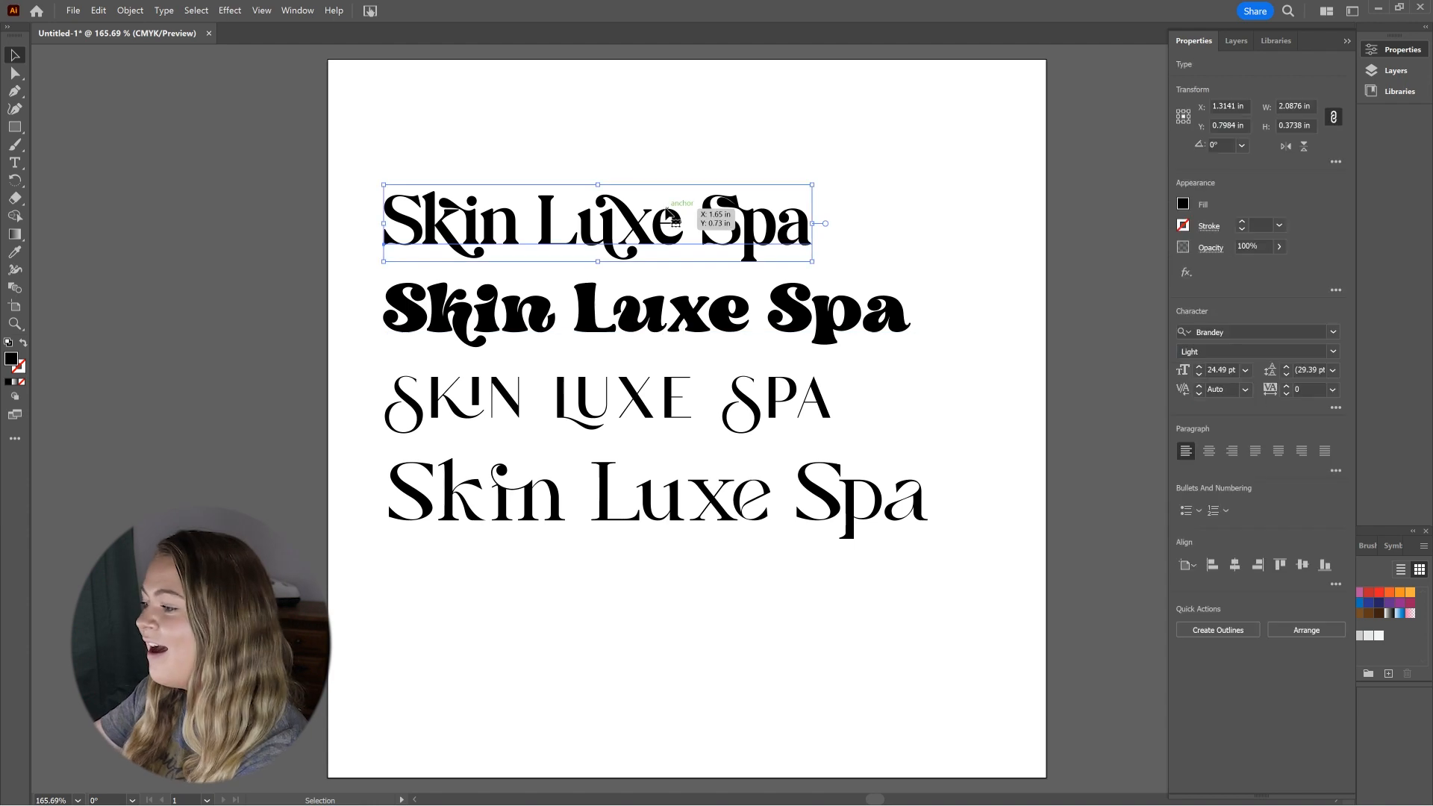
pyautogui.press('Delete')
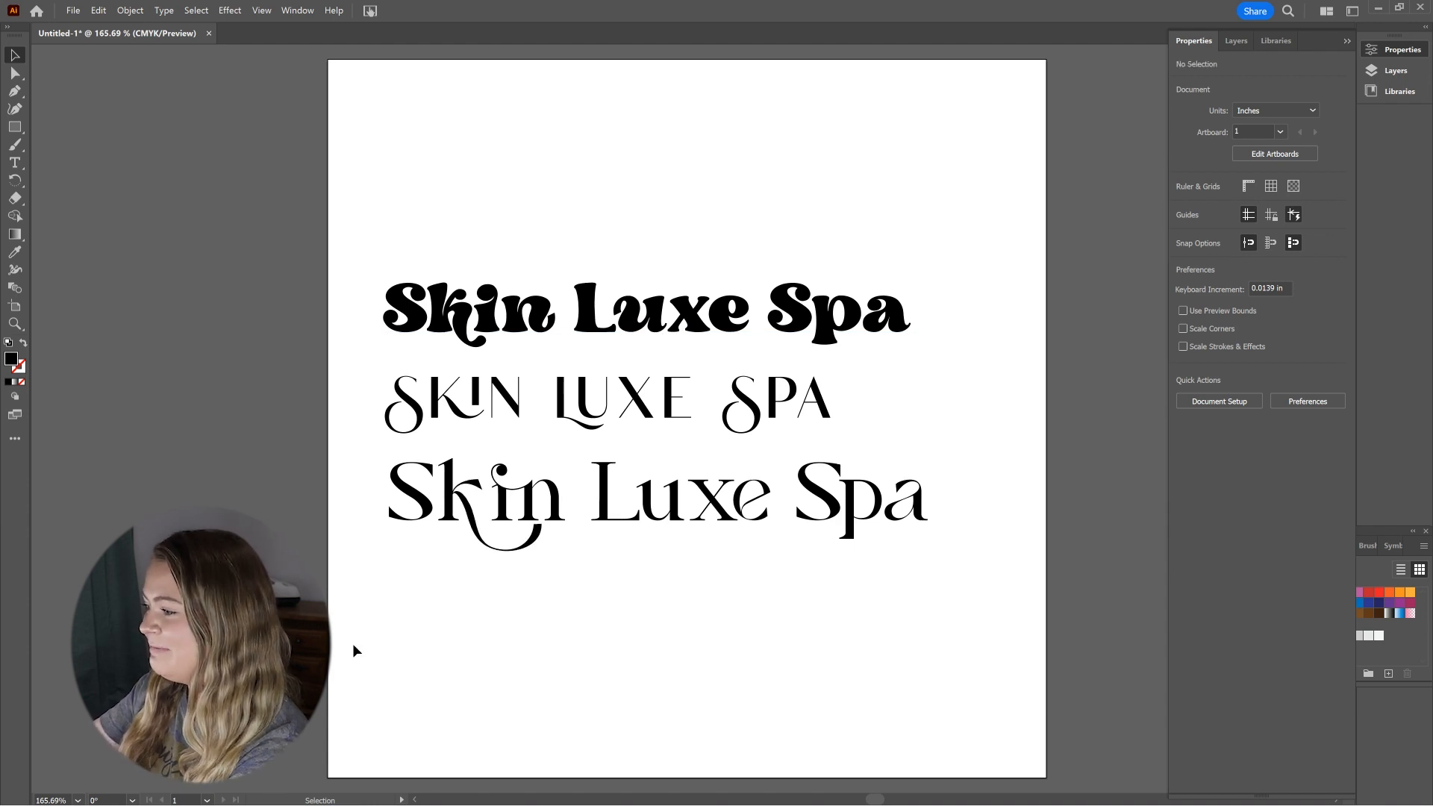
pyautogui.moveTo(658, 323); pyautogui.dragTo(1, 101)
pyautogui.click(692, 634)
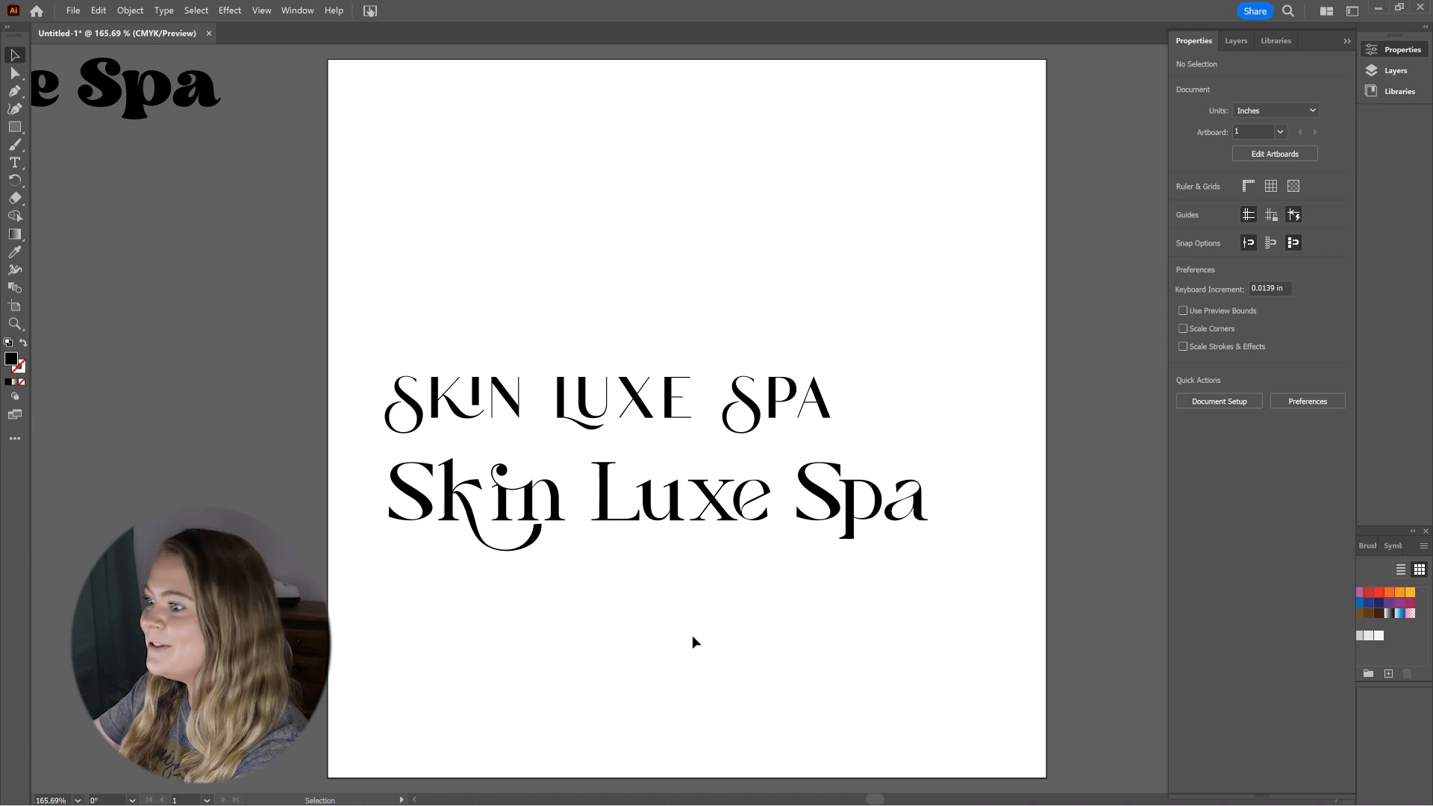
# Replace the L of "Luxe" in the Shalomita text with its alternate glyph
pyautogui.doubleClick(621, 521)
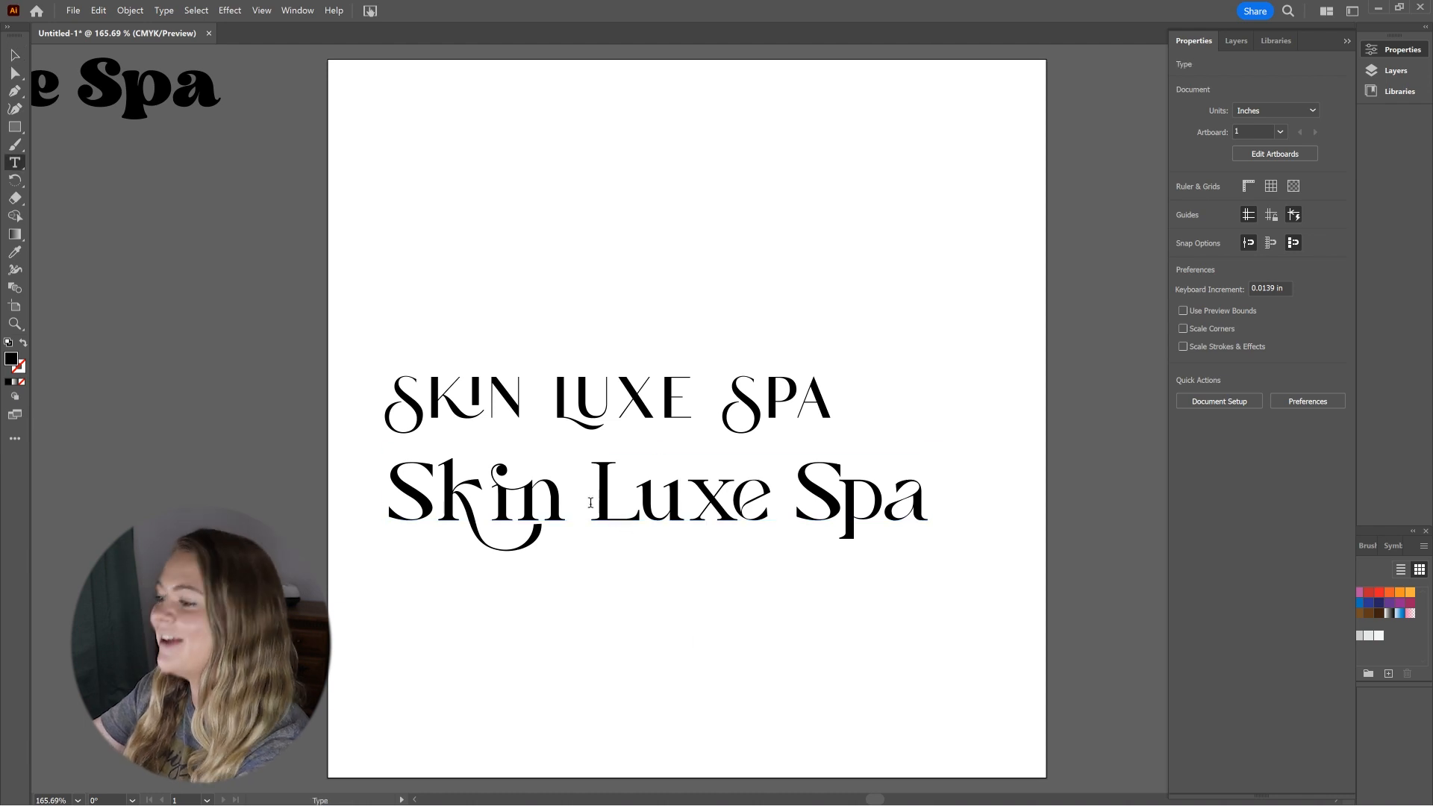
pyautogui.moveTo(588, 501); pyautogui.dragTo(633, 502)
pyautogui.moveTo(664, 489)
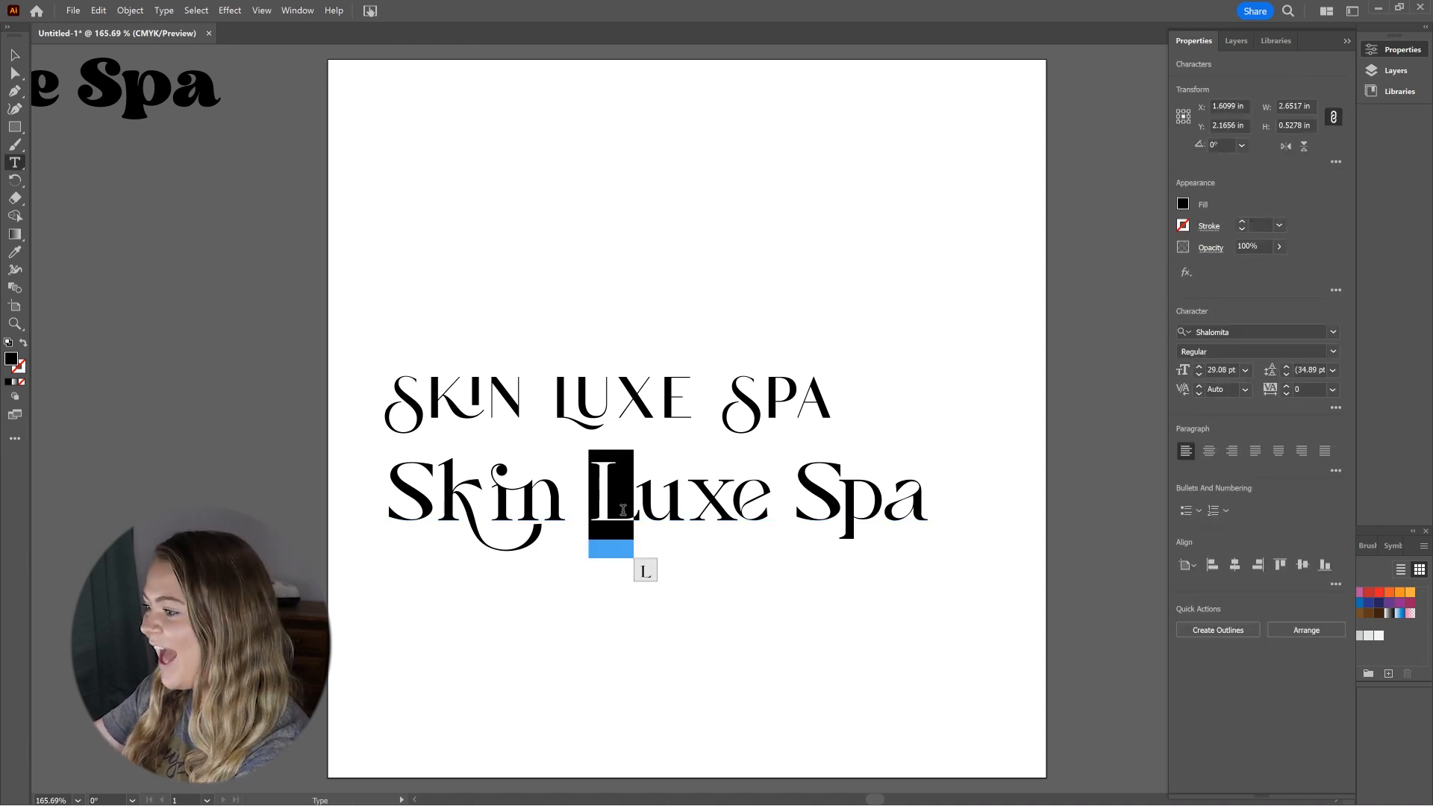
pyautogui.click(648, 573)
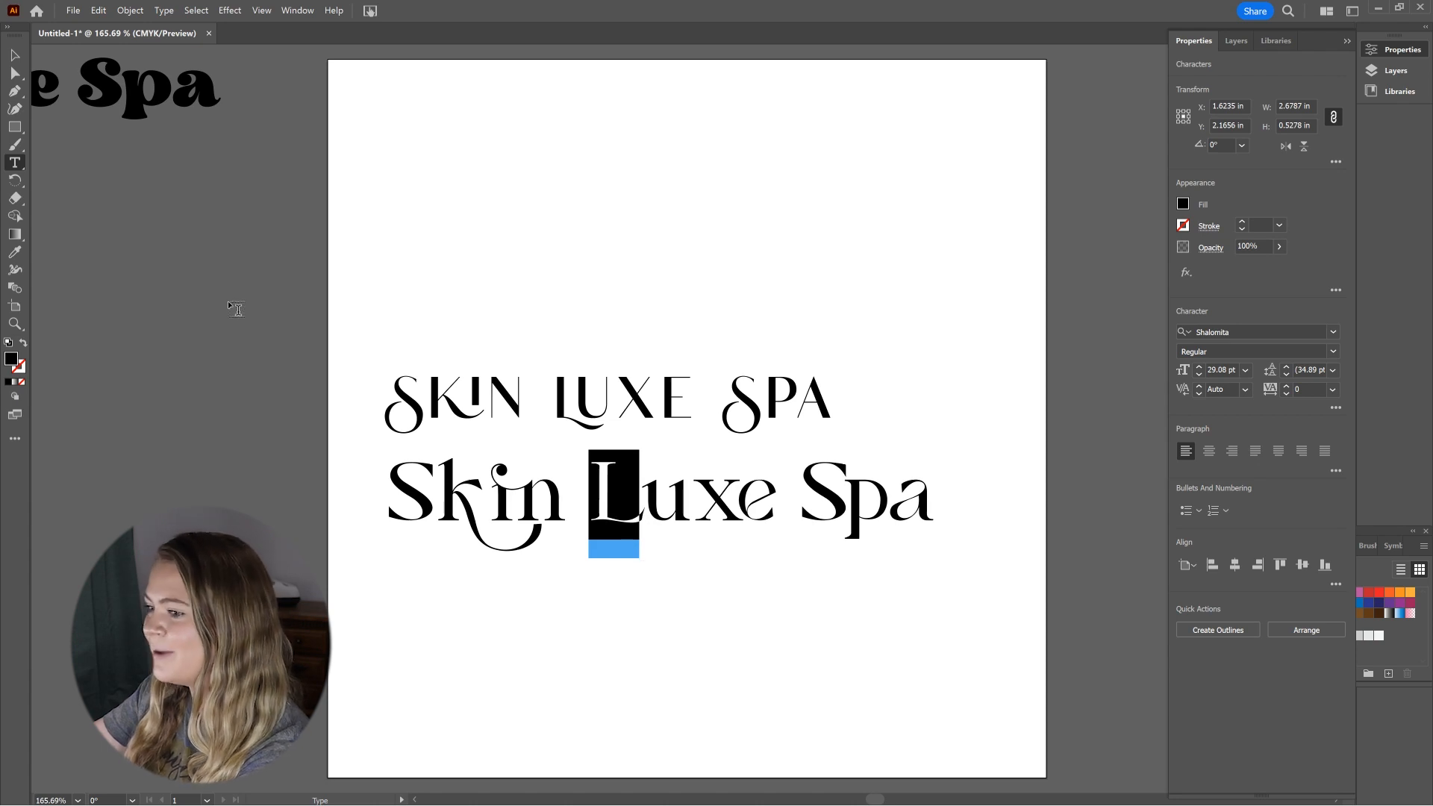
pyautogui.click(16, 57)
pyautogui.hotkey('ctrl', 'shift', 'a')
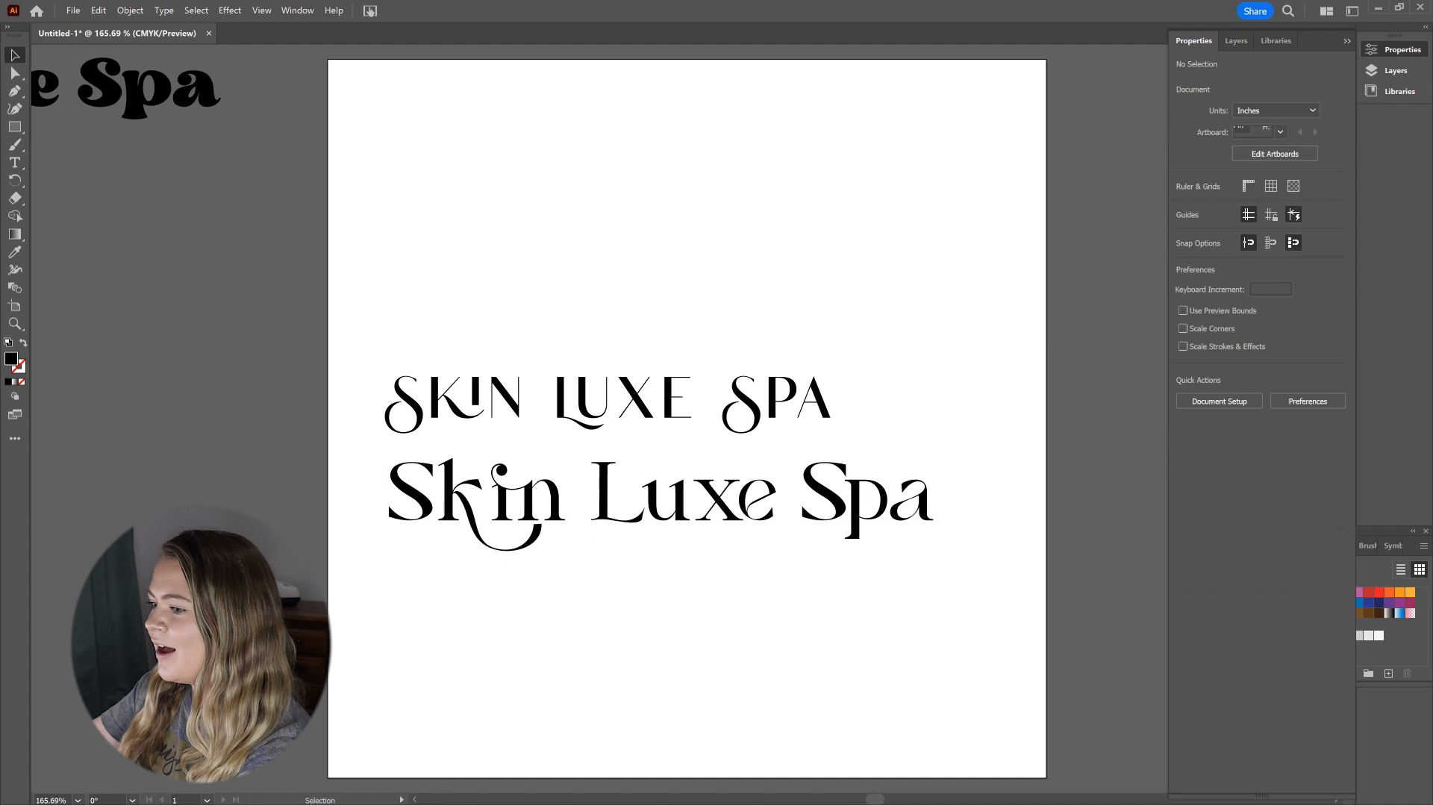
# Duplicate the Shalomita text directly below the original and set the copy in All Caps
pyautogui.click(549, 397)
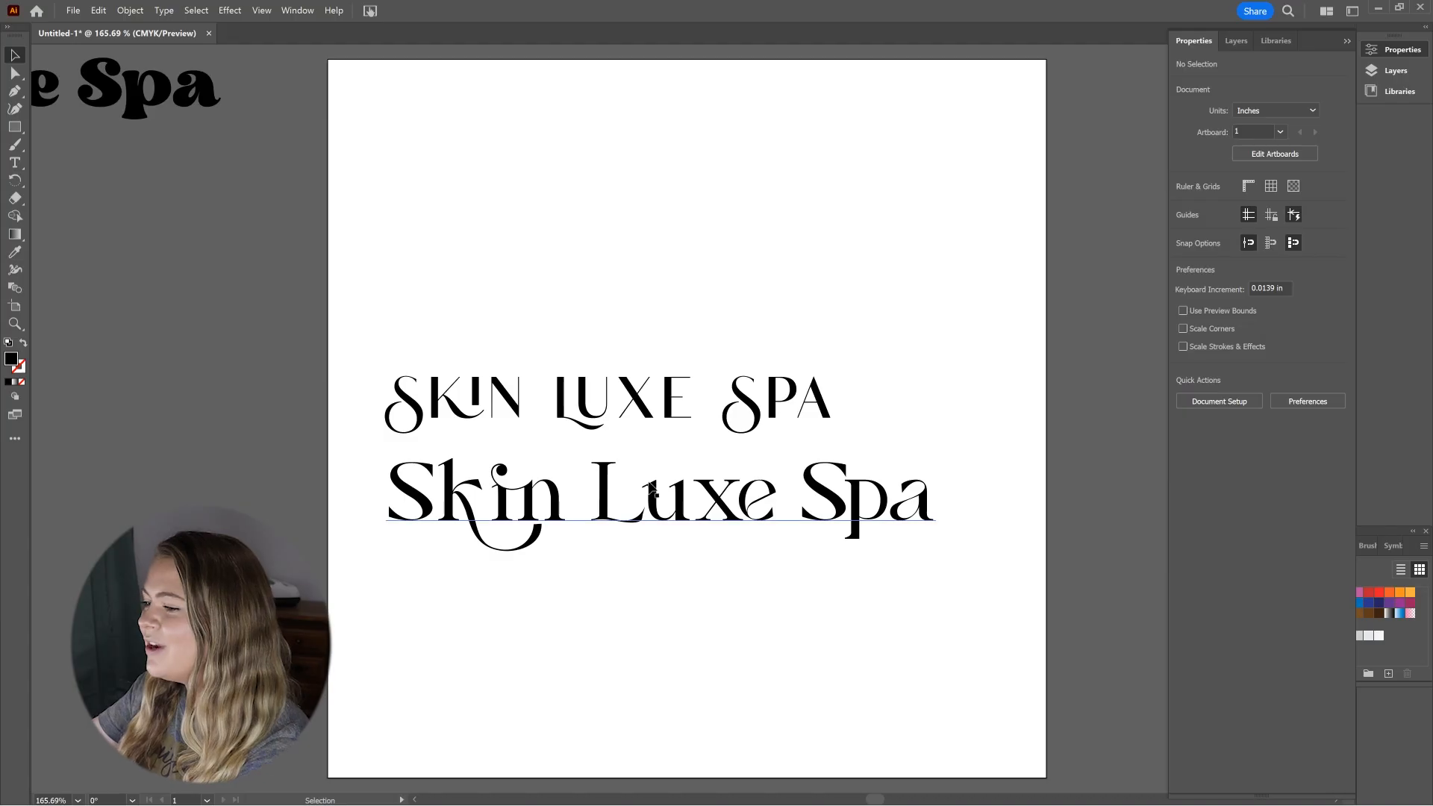
pyautogui.click(654, 492)
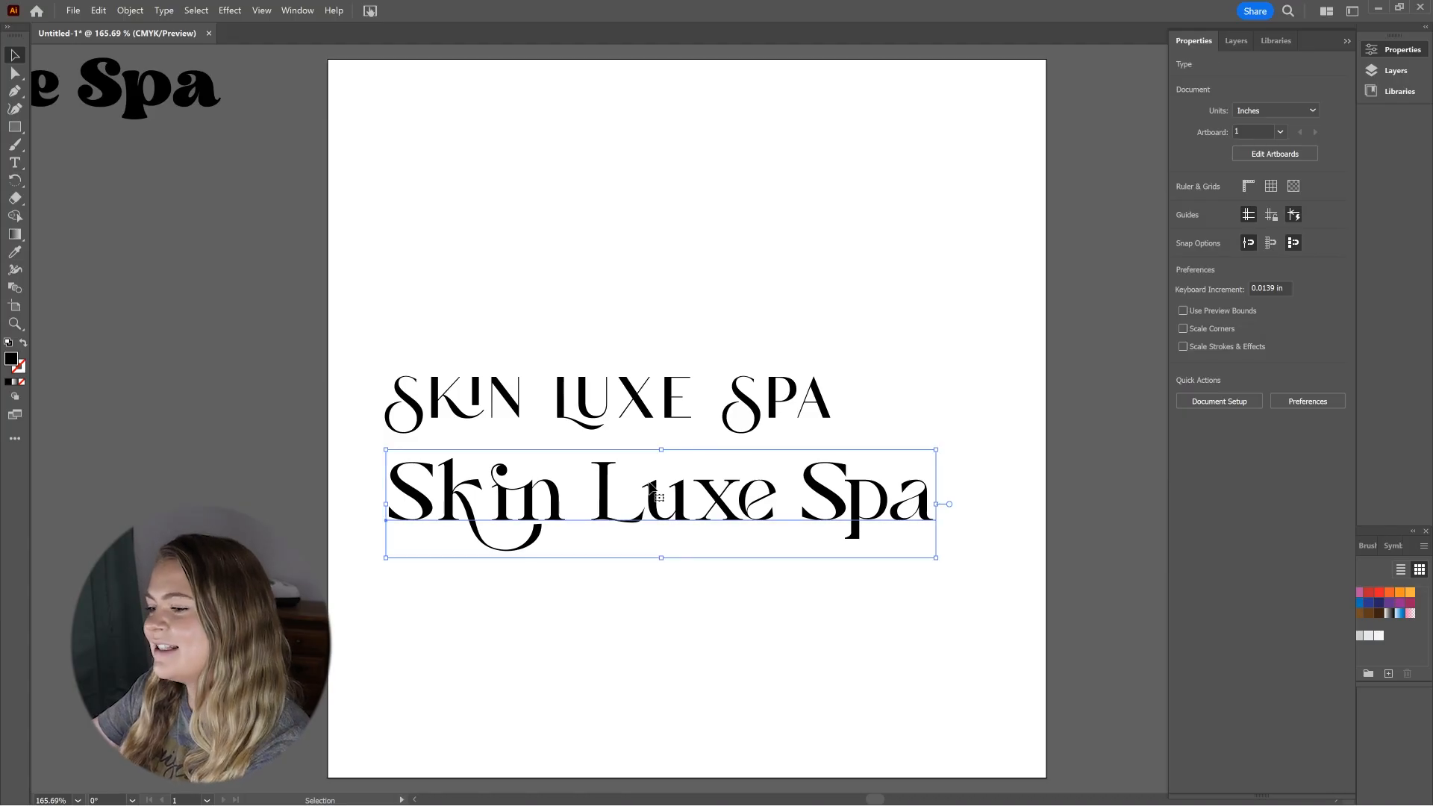
pyautogui.moveTo(655, 494); pyautogui.dragTo(697, 619)
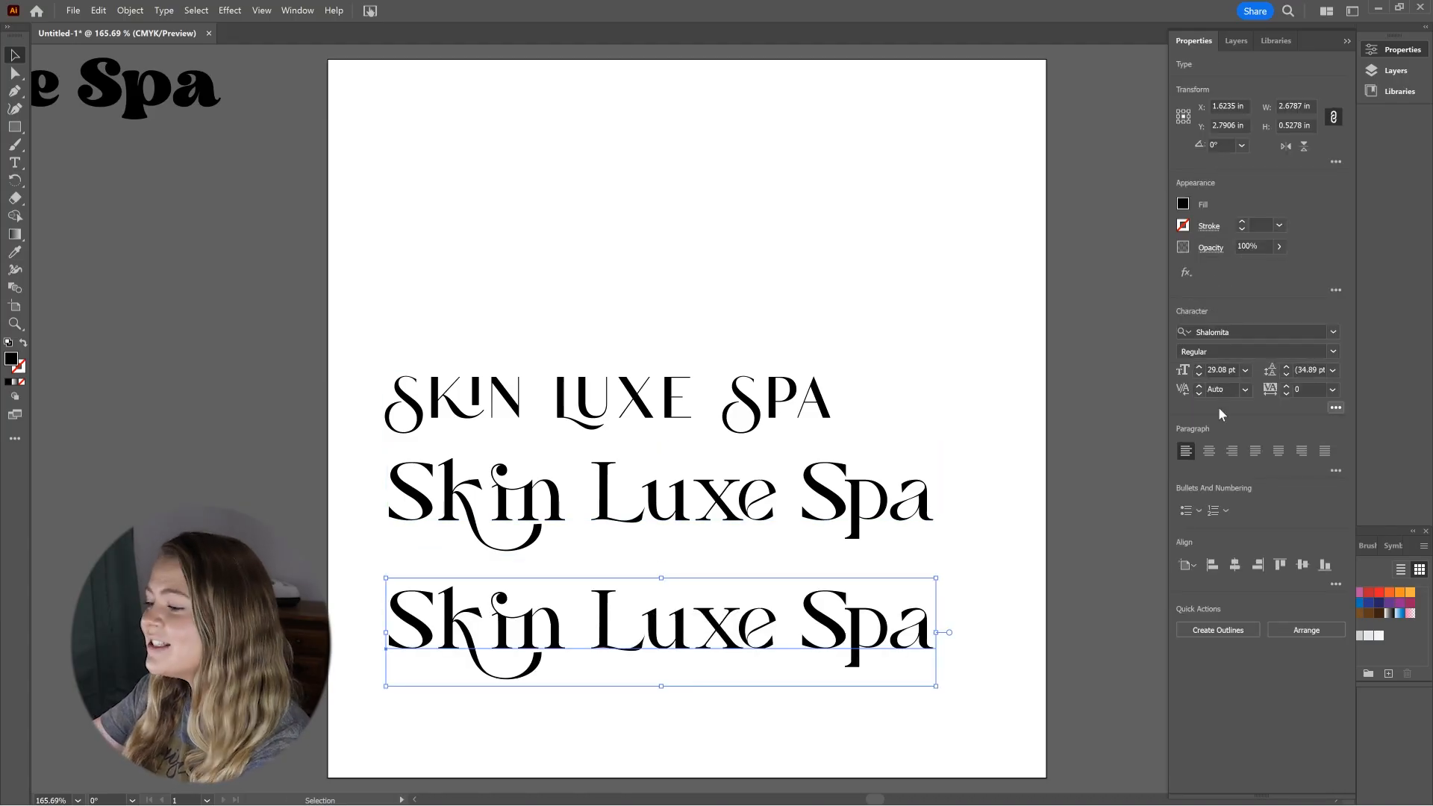
pyautogui.click(1336, 407)
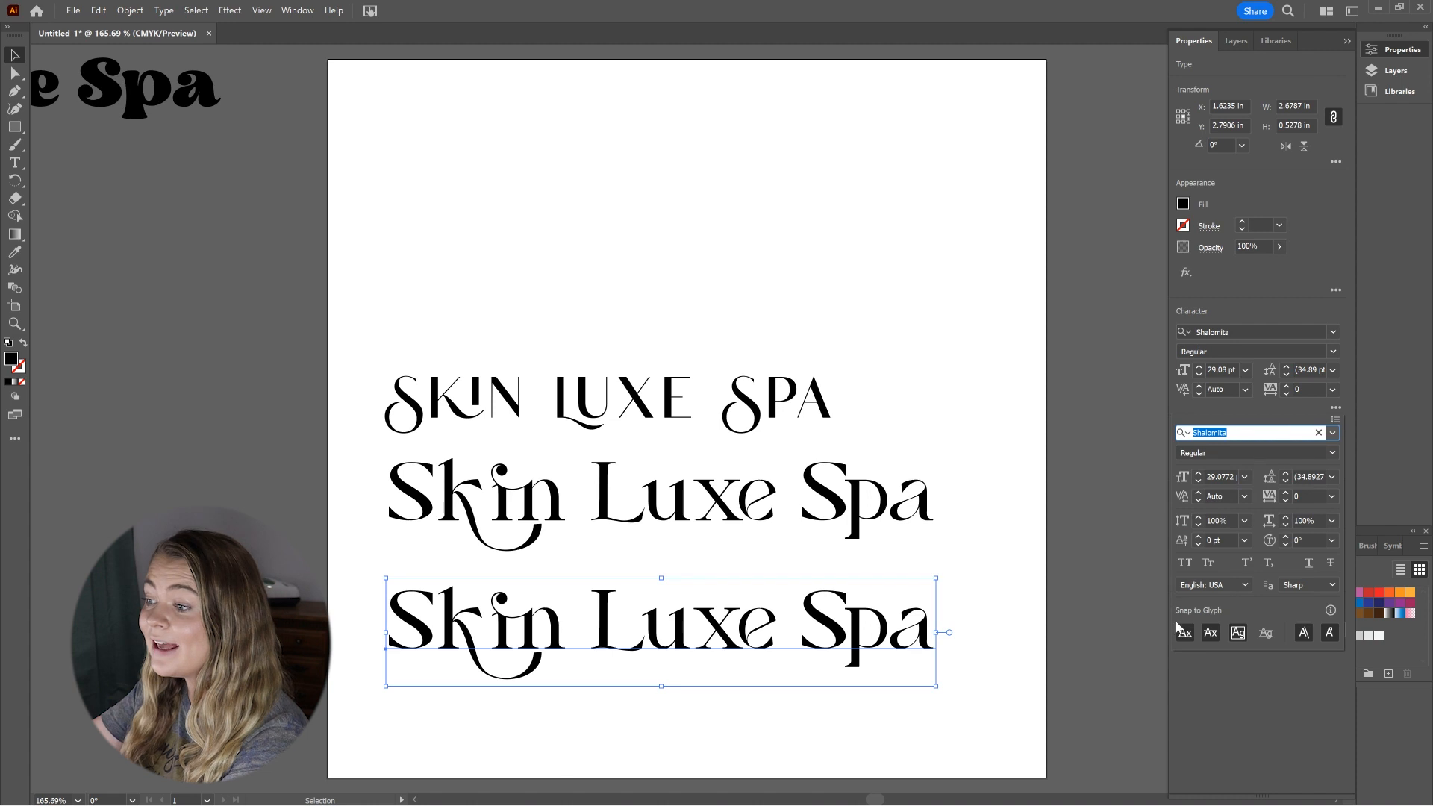
pyautogui.click(1185, 563)
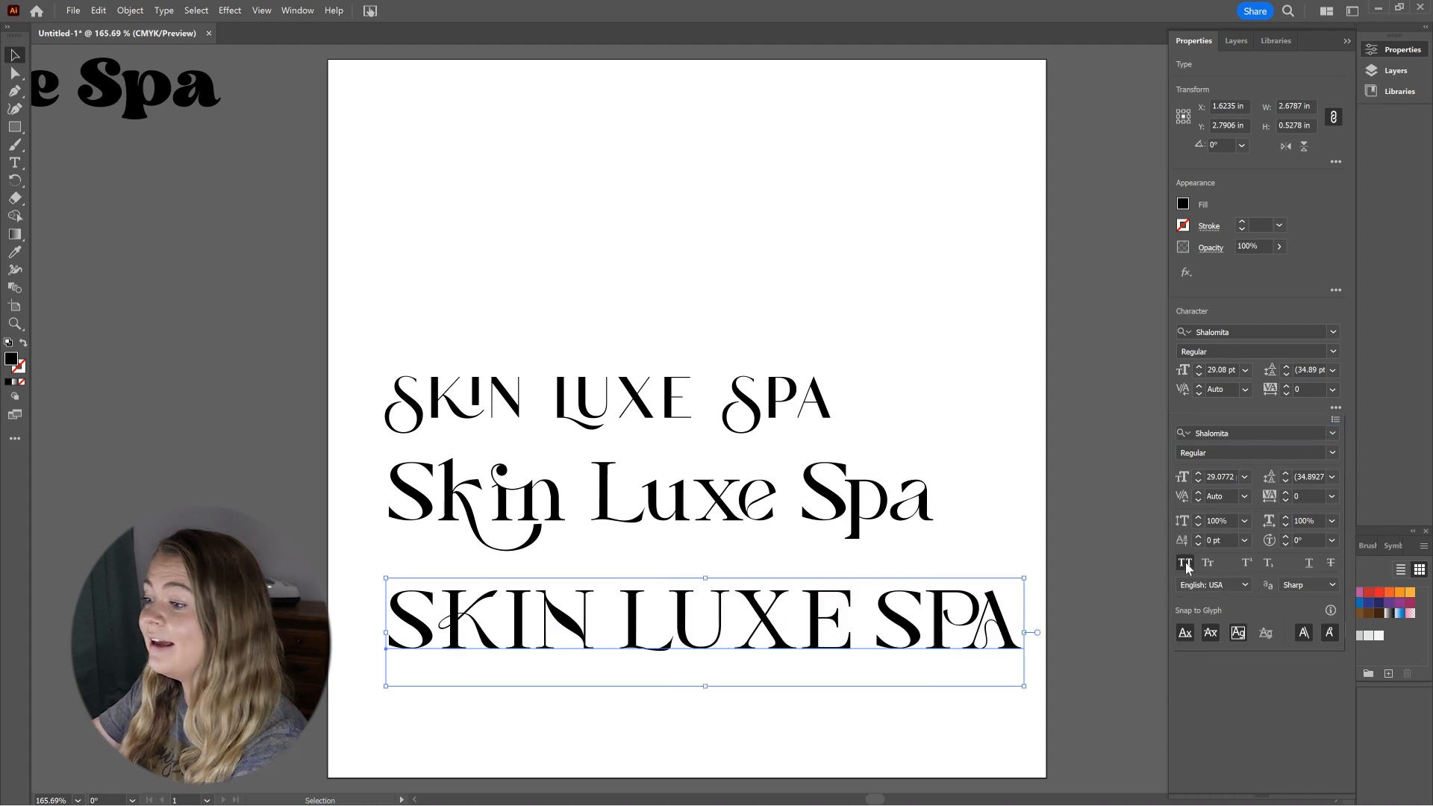
pyautogui.click(969, 428)
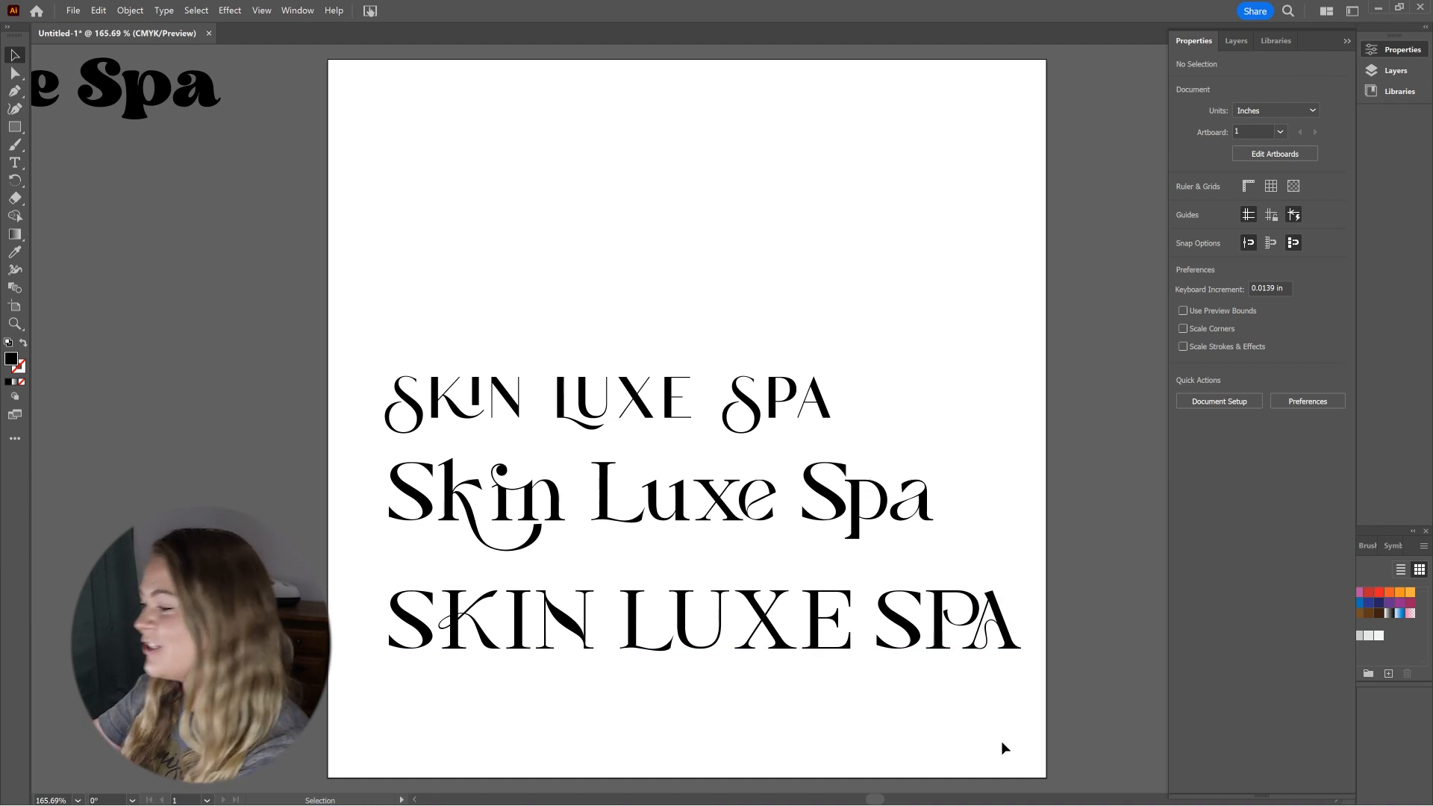
# Delete the mixed-case Shalomita version above the all-caps copy
pyautogui.click(790, 514)
pyautogui.press('Delete')
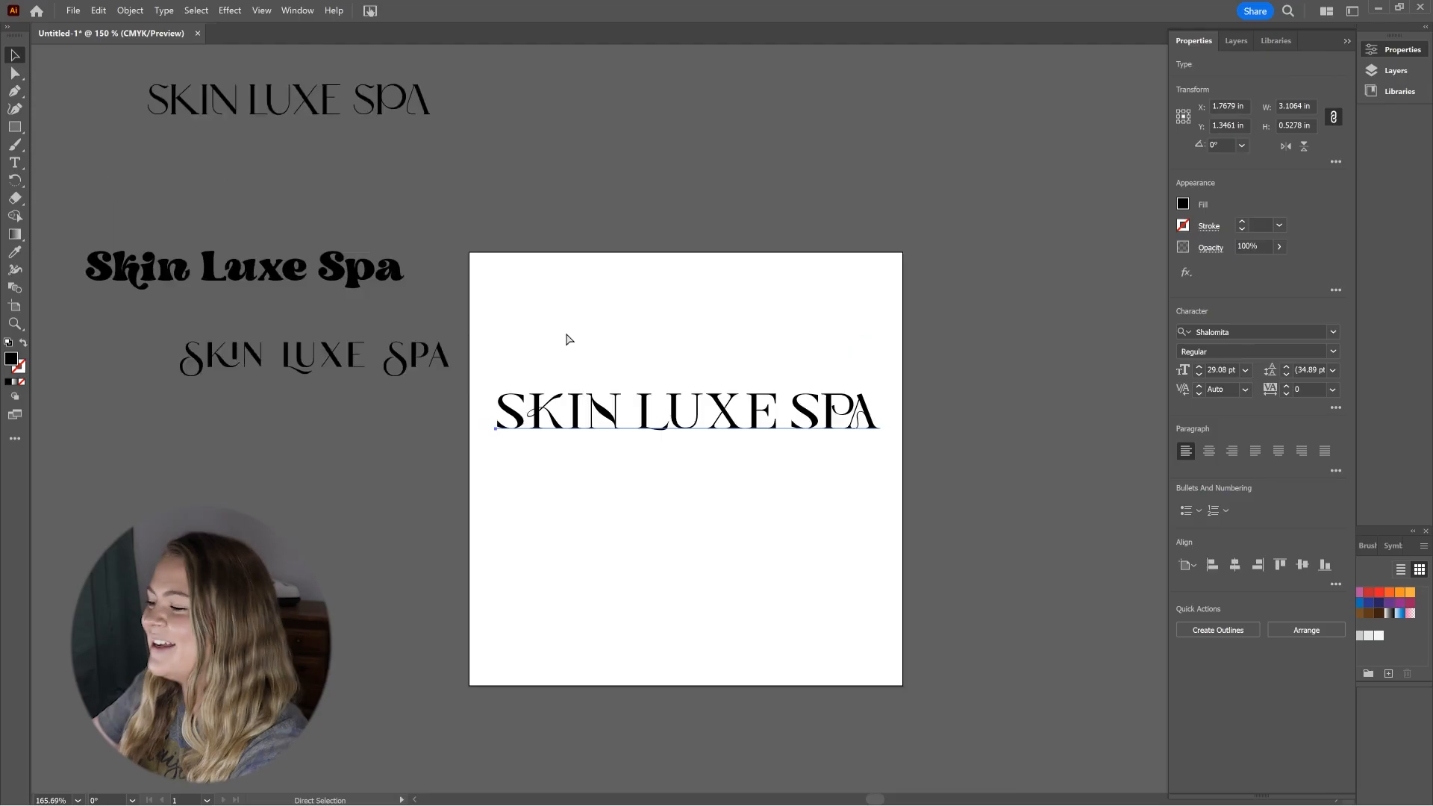
# Place a copy of the all-caps text left of the artboard and move the heavy bold version up above the other candidates
pyautogui.hotkey('ctrl', '-')
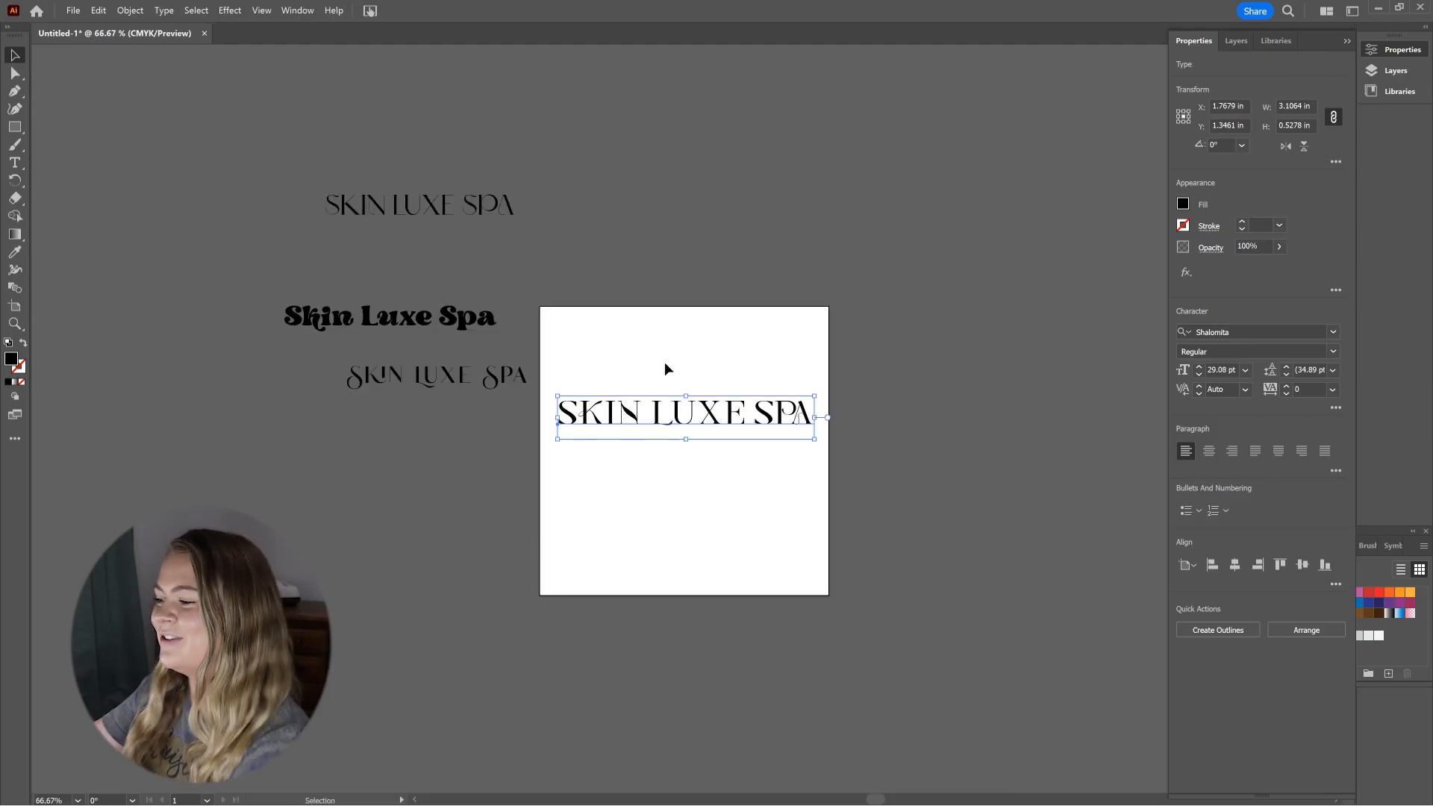
pyautogui.moveTo(711, 421); pyautogui.dragTo(352, 480)
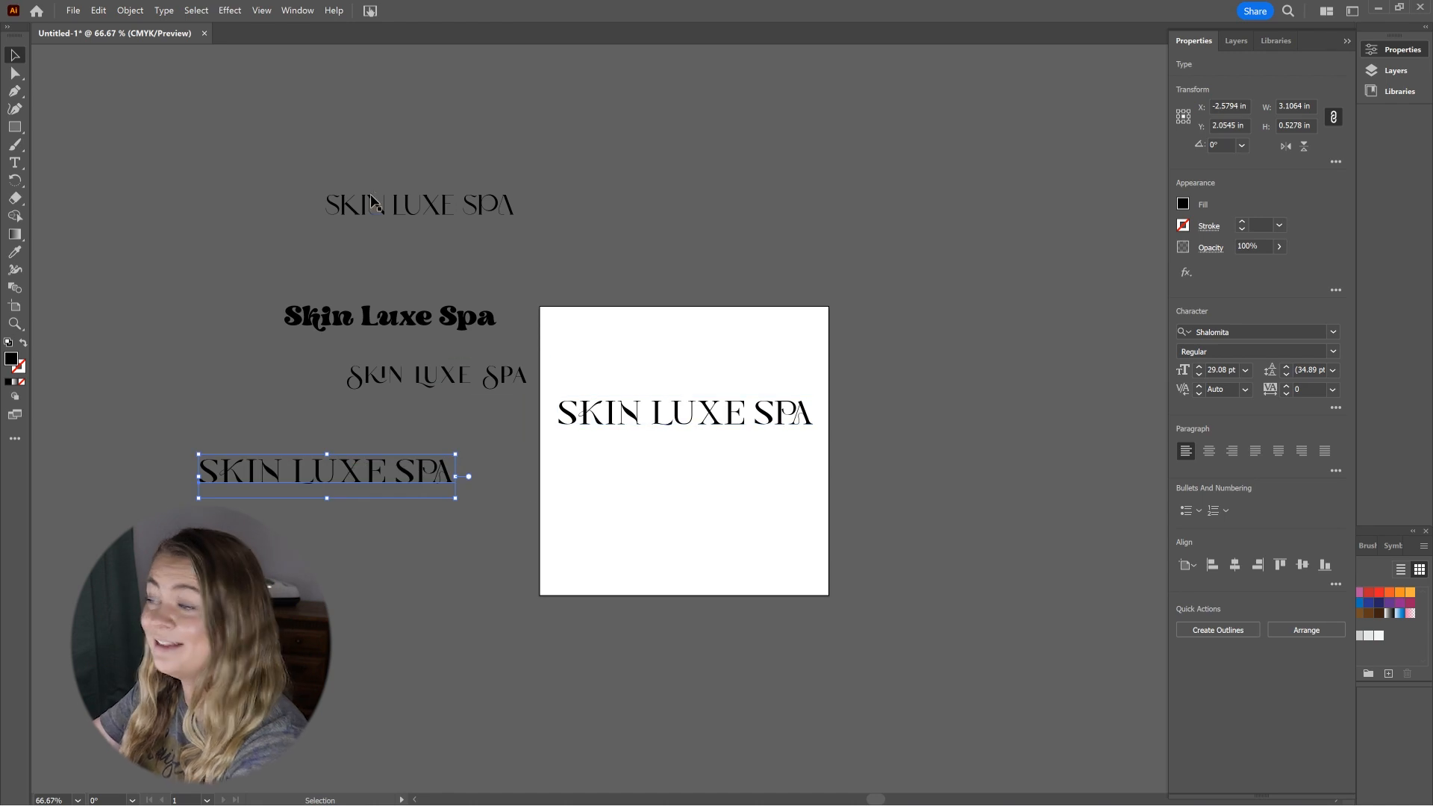
pyautogui.moveTo(453, 326); pyautogui.dragTo(489, 143)
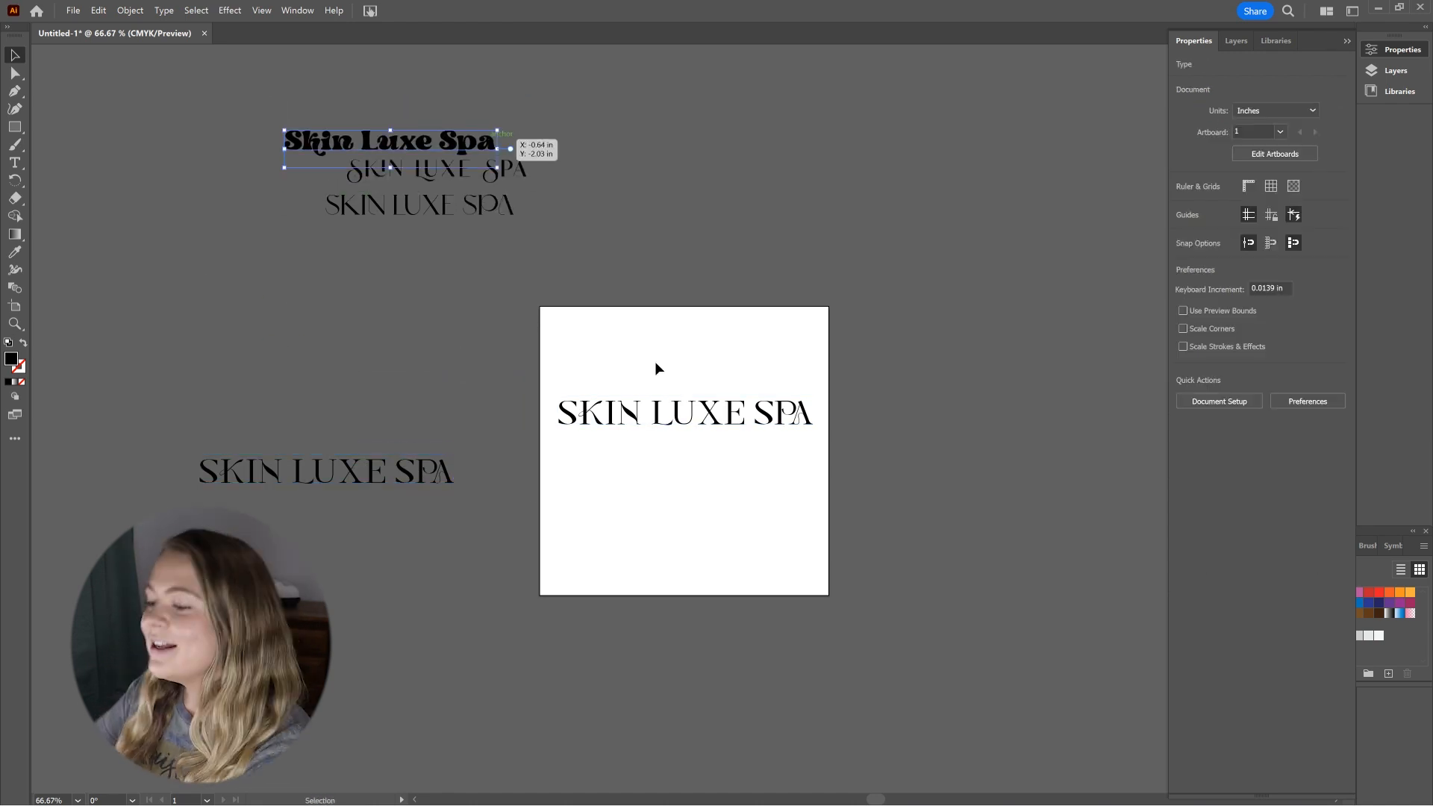
# Convert the all-caps "SKIN LUXE SPA" text on the artboard to outlines
pyautogui.click(689, 432)
pyautogui.hotkey('ctrl', '0')
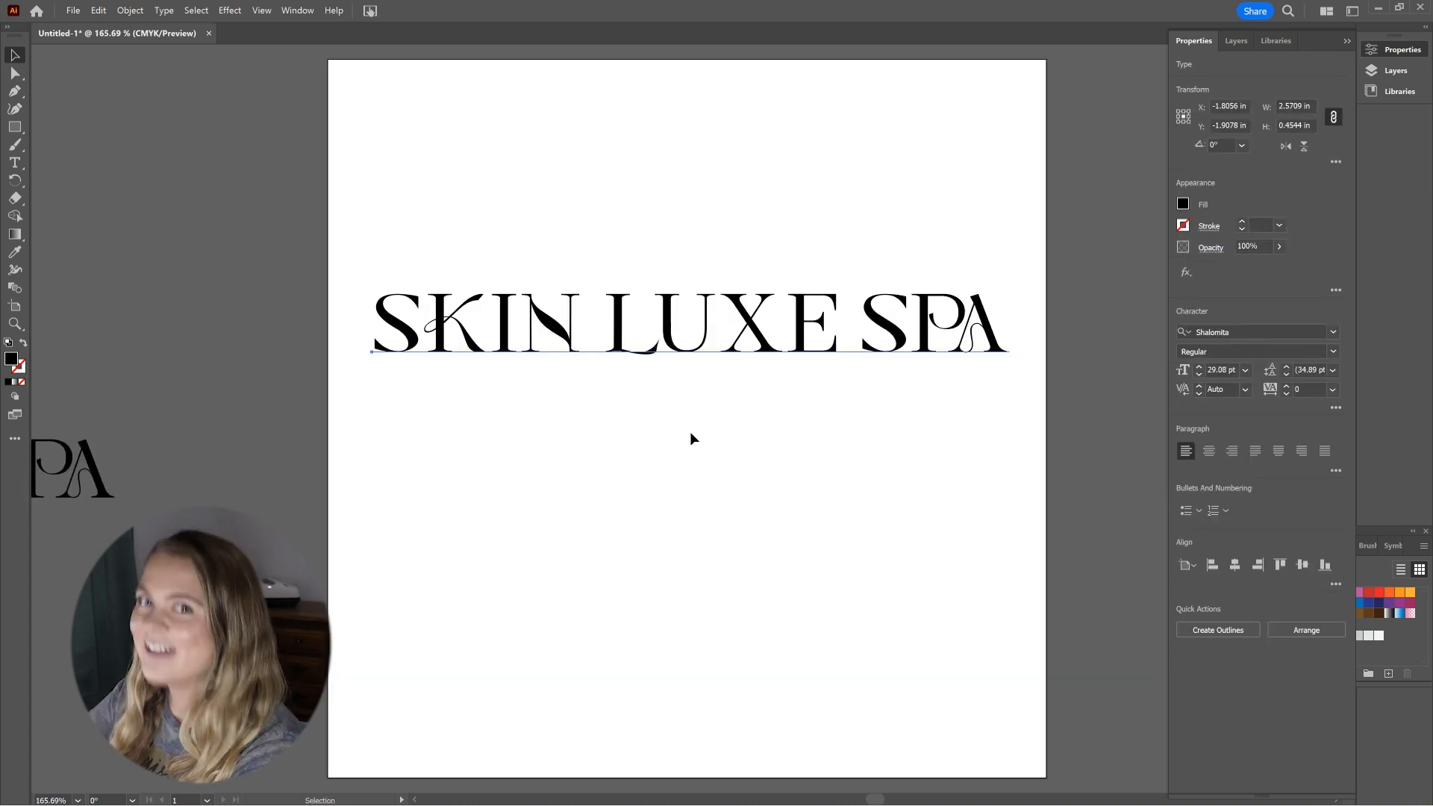
pyautogui.hotkey('ctrl', 'shift', 'o')
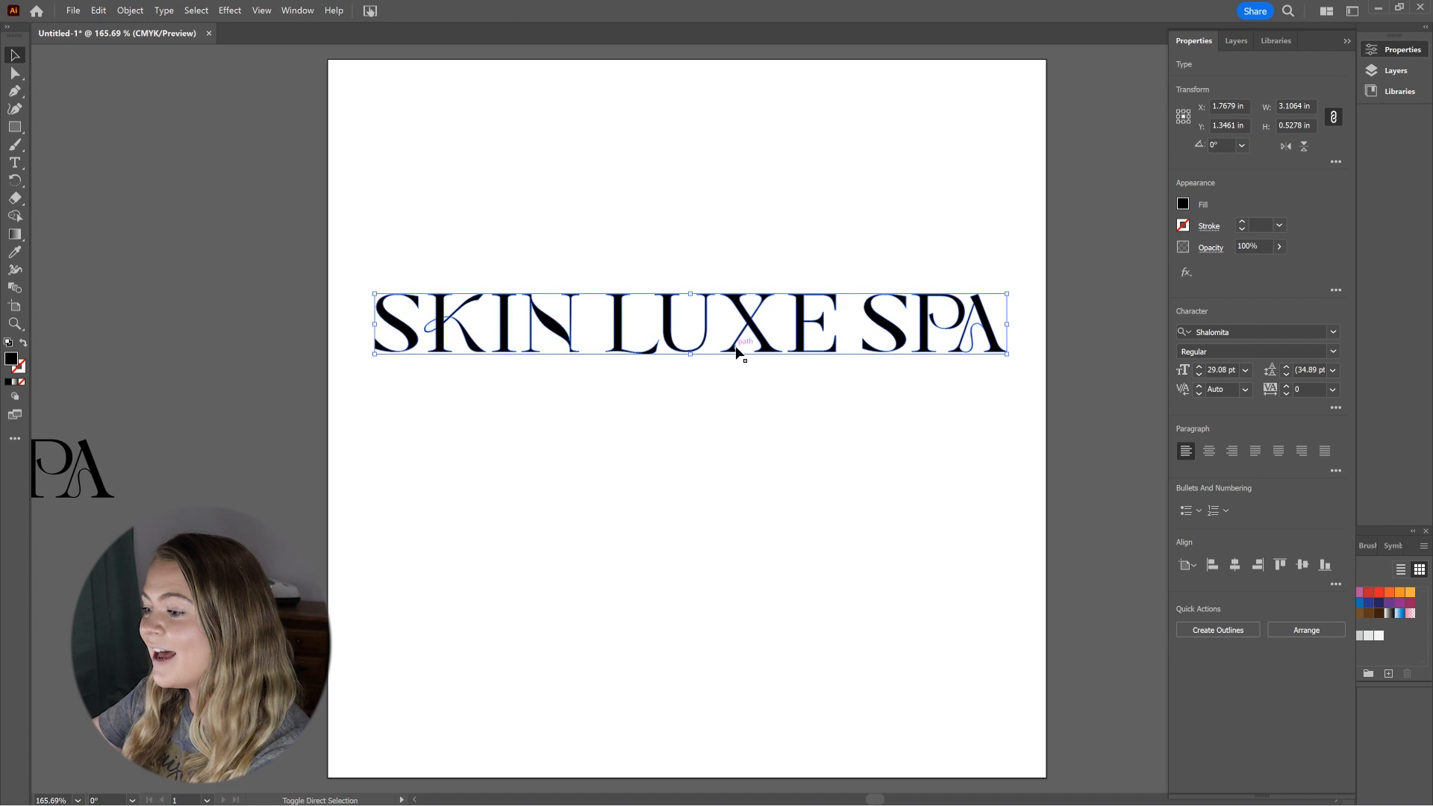
pyautogui.hotkey('ctrl', 'shift', 'o')
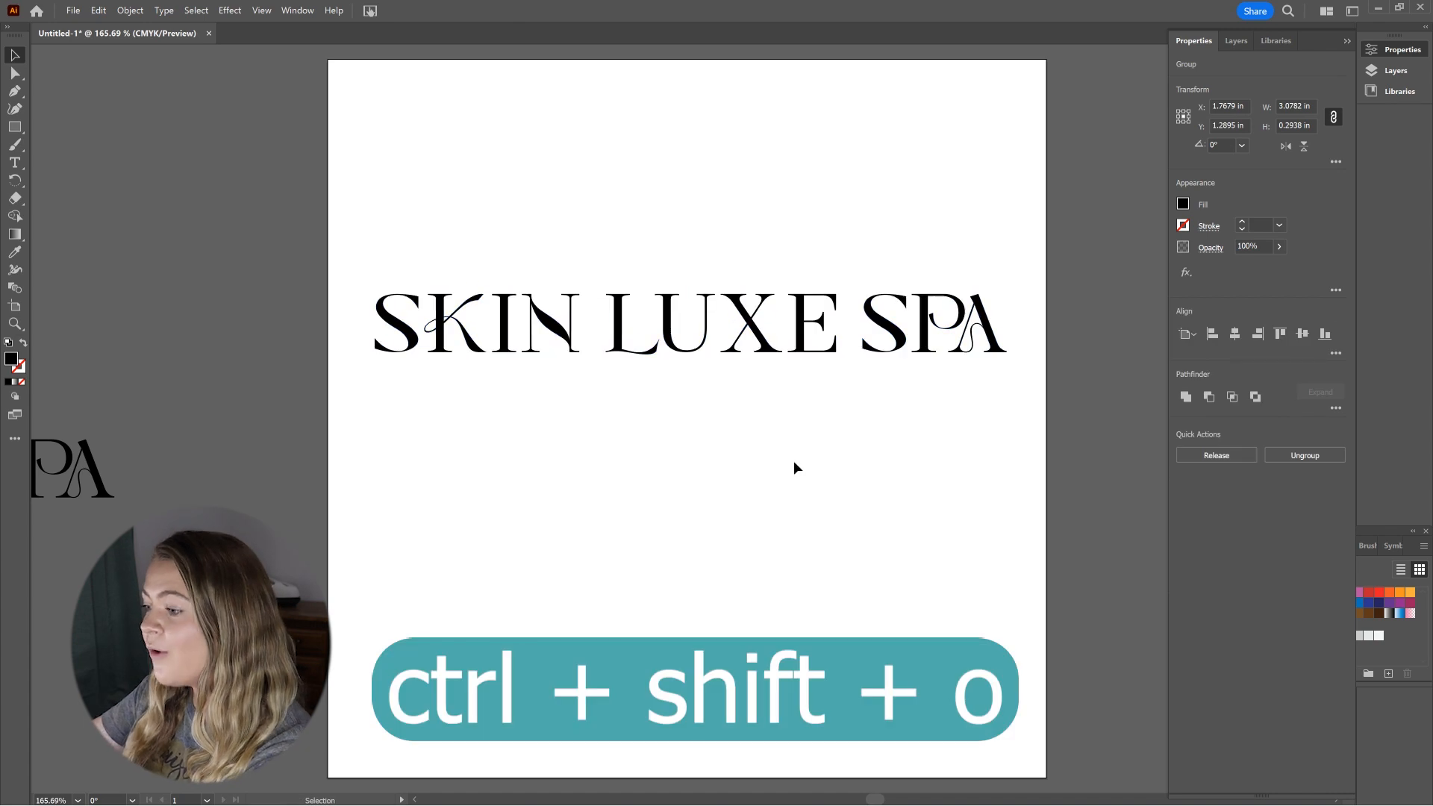
pyautogui.click(794, 462)
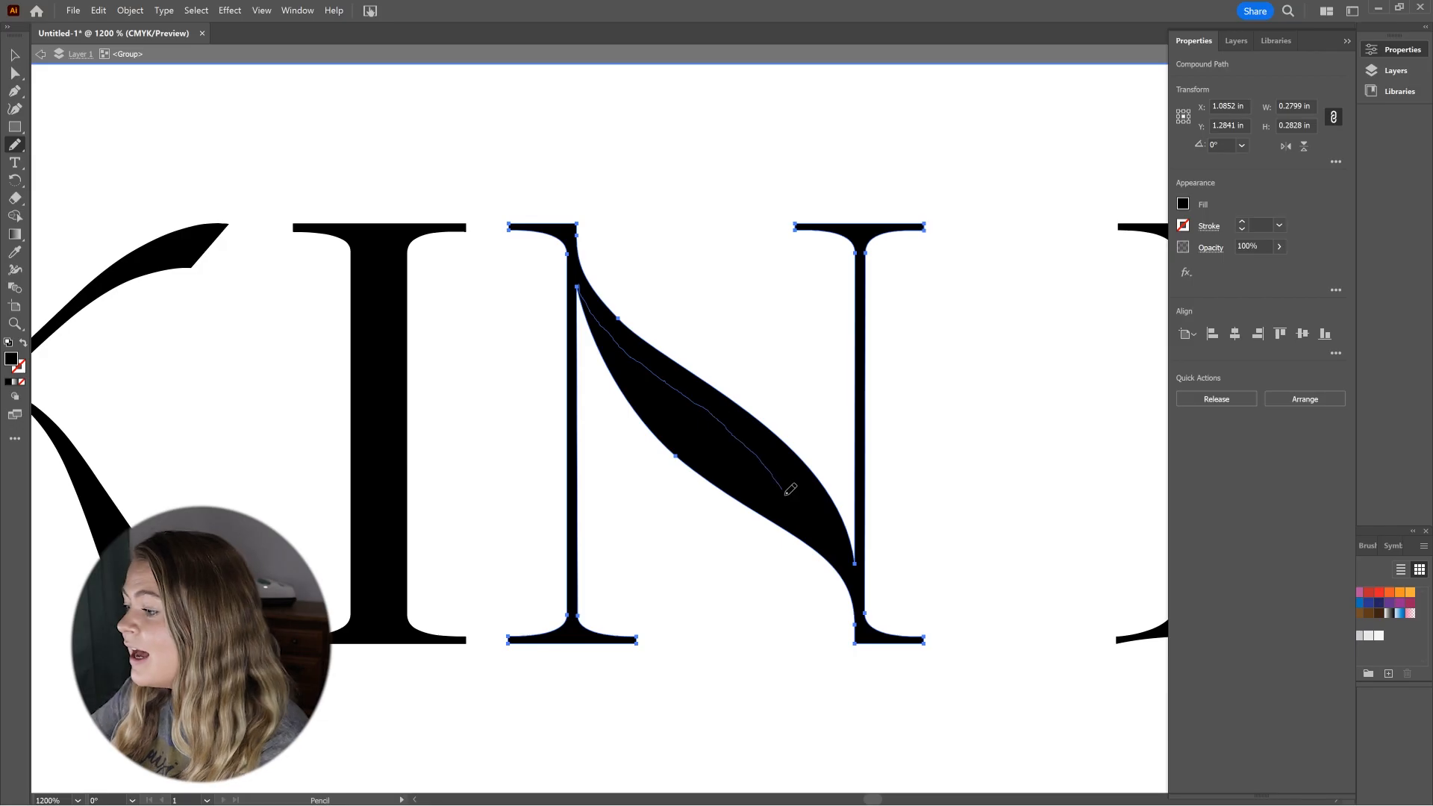
# Redraw the diagonal stroke of the N in "SKIN" with the Pencil tool to make it thinner
pyautogui.moveTo(848, 619); pyautogui.dragTo(855, 639)
pyautogui.press('v')
pyautogui.click(878, 708)
# Move the U of "LUXE" in over the L's tail and align the top edges of both letters
pyautogui.hotkey('ctrl', '-')
pyautogui.hotkey('ctrl', '-')
pyautogui.hotkey('ctrl', '-')
pyautogui.hotkey('ctrl', '-')
pyautogui.hotkey('ctrl', '-')
pyautogui.hotkey('ctrl', '-')
pyautogui.hotkey('ctrl', '-')
pyautogui.hotkey('ctrl', '+')
pyautogui.scroll(2, 694, 422)
pyautogui.moveTo(973, 425); pyautogui.dragTo(931, 440)
pyautogui.scroll(4, 956, 400)
pyautogui.keyDown('shift'); pyautogui.click(379, 418); pyautogui.keyUp('shift')
pyautogui.click(1279, 334)
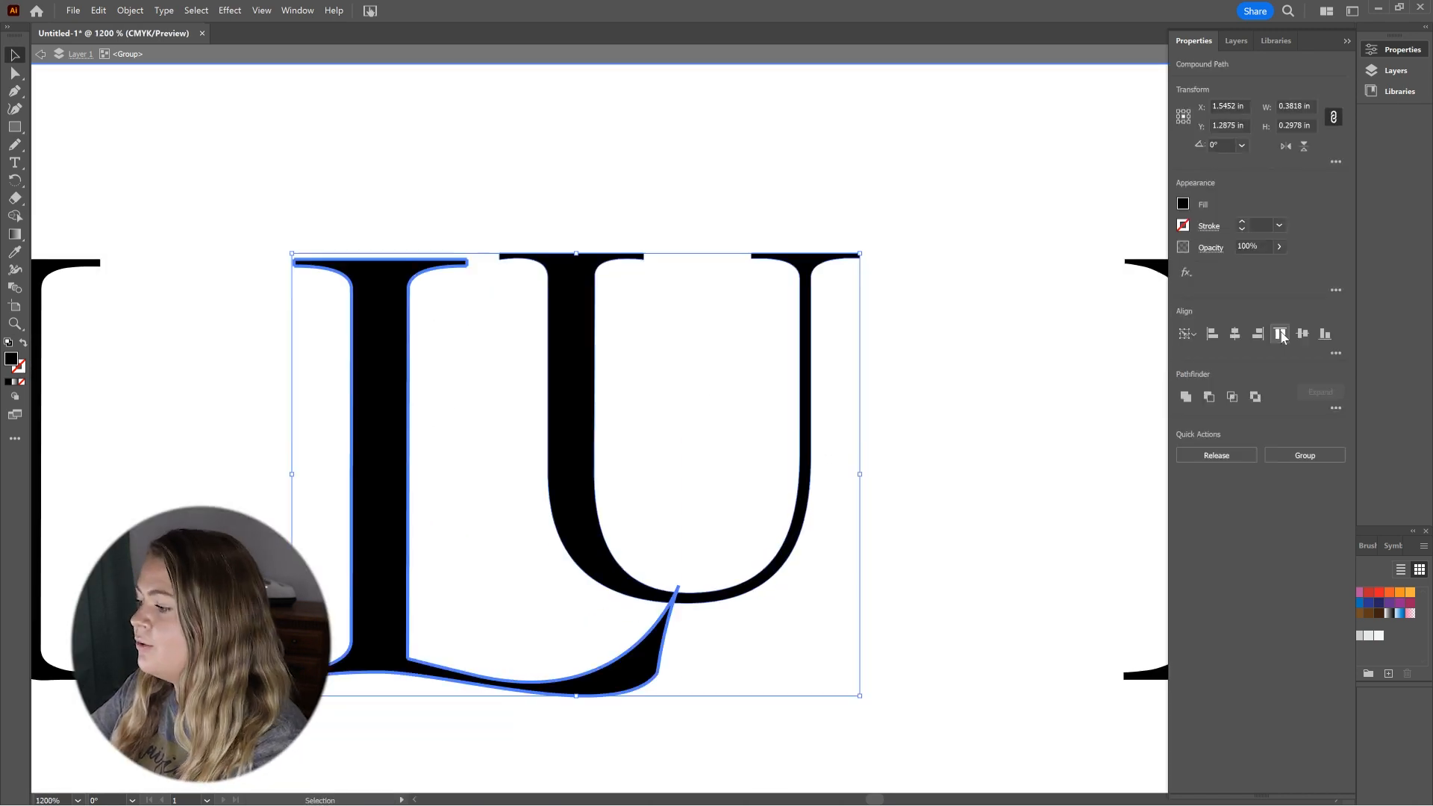
# Scale the U down so it sits above the L's tail, and move the X and E closer to it
pyautogui.click(558, 388)
pyautogui.moveTo(861, 601); pyautogui.dragTo(803, 559)
pyautogui.scroll(-4, 692, 414)
pyautogui.moveTo(1030, 351); pyautogui.dragTo(829, 462)
pyautogui.moveTo(895, 427); pyautogui.dragTo(823, 426)
# Extend the L's tail further under the U by moving the anchor points at its tip
pyautogui.scroll(3, 616, 435)
pyautogui.press('a')
pyautogui.moveTo(896, 605); pyautogui.dragTo(791, 481)
pyautogui.moveTo(807, 547); pyautogui.dragTo(853, 536)
pyautogui.click(814, 620)
pyautogui.click(853, 630)
pyautogui.press('v')
pyautogui.click(804, 556)
# Redraw the upper edge of the L's foot with the Pencil tool to smooth its curve into the tail
pyautogui.hotkey('ctrl', '+')
pyautogui.hotkey('ctrl', '+')
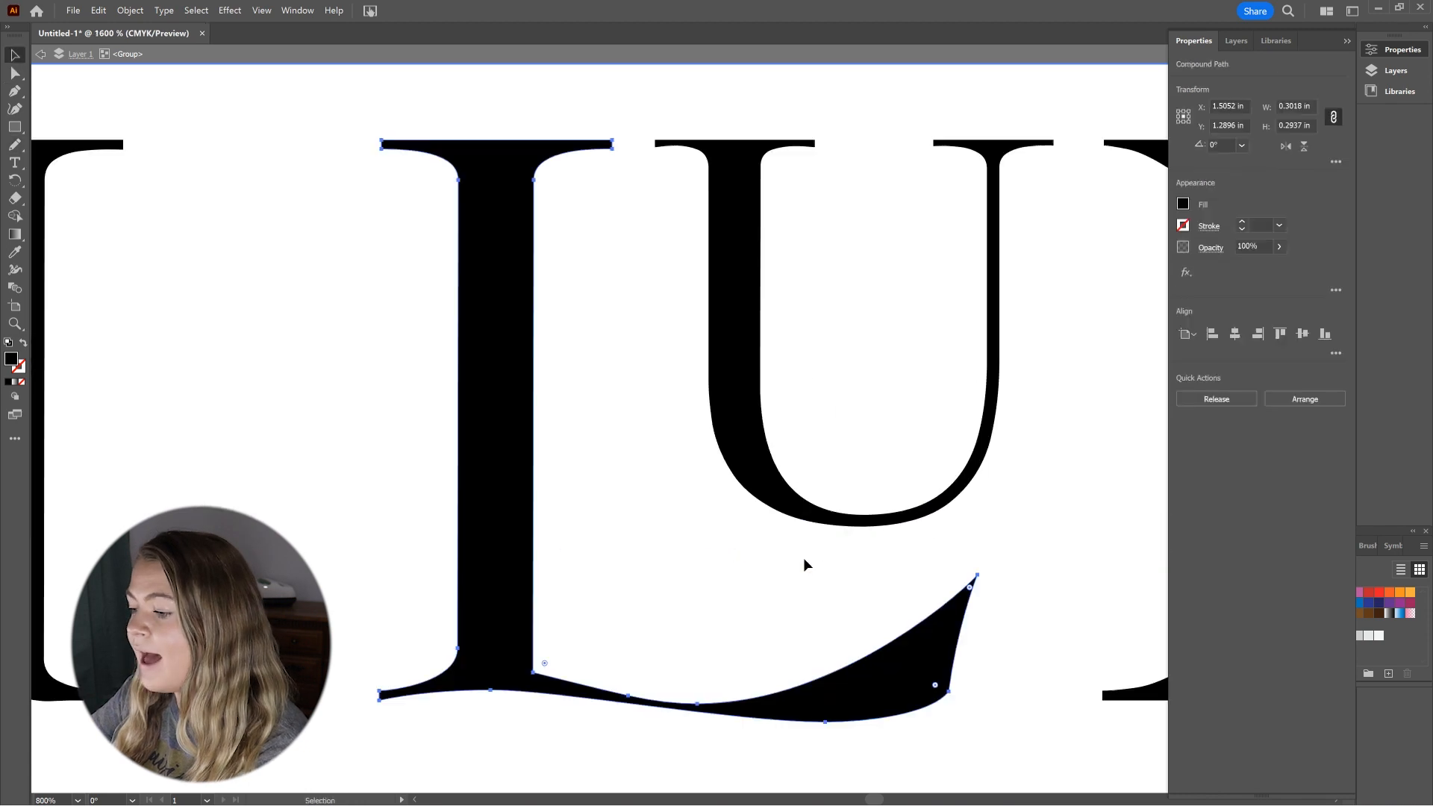
pyautogui.moveTo(837, 668); pyautogui.dragTo(852, 664)
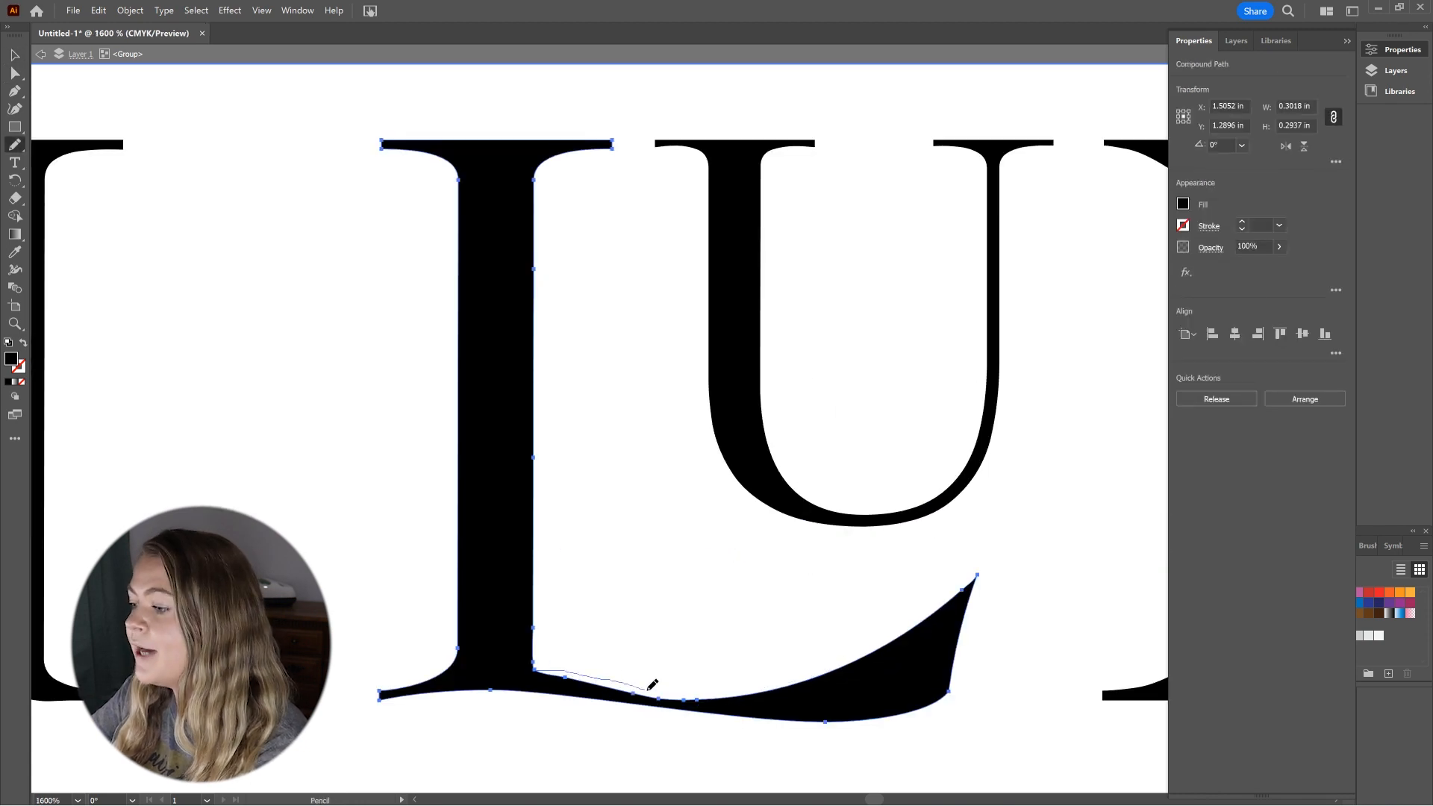
pyautogui.scroll(-5, 768, 688)
pyautogui.scroll(5, 826, 550)
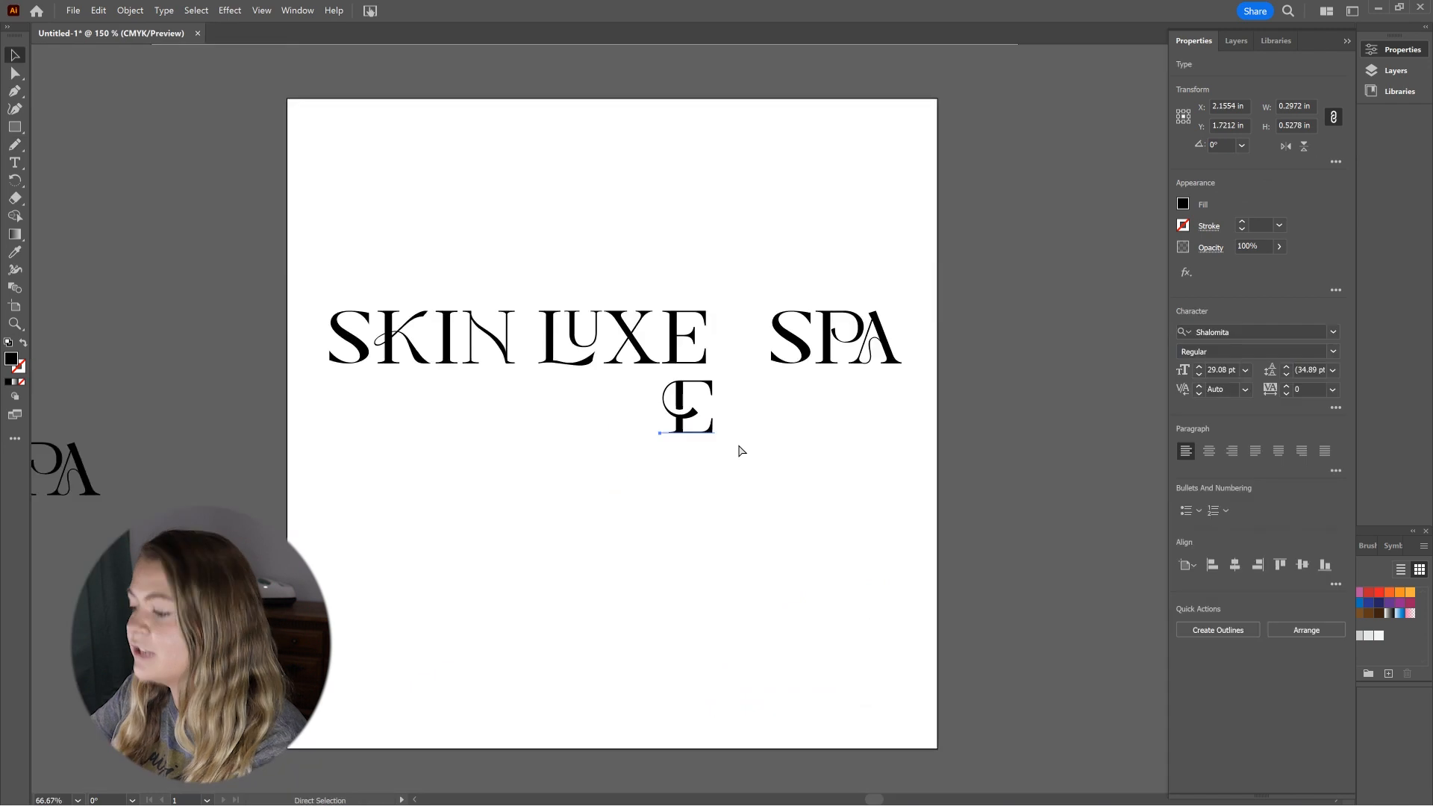
# Move the alternate Shalomita E up beside the X of "LUXE" and remove the wordmark's original E
pyautogui.press('v')
pyautogui.hotkey('ctrl', '+')
pyautogui.hotkey('ctrl', '+')
pyautogui.hotkey('ctrl', '+')
pyautogui.moveTo(735, 448); pyautogui.dragTo(735, 142)
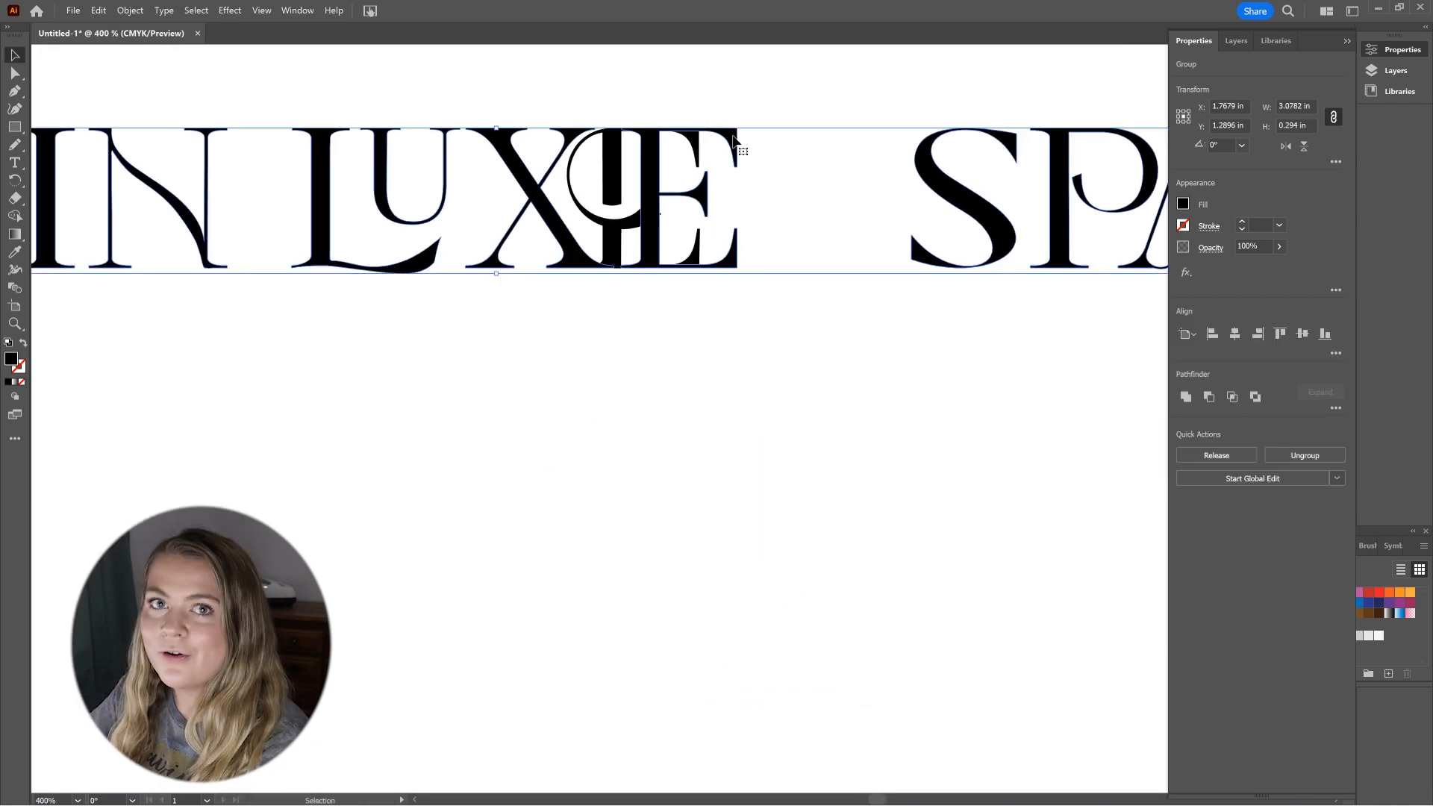
pyautogui.doubleClick(736, 142)
pyautogui.doubleClick(709, 312)
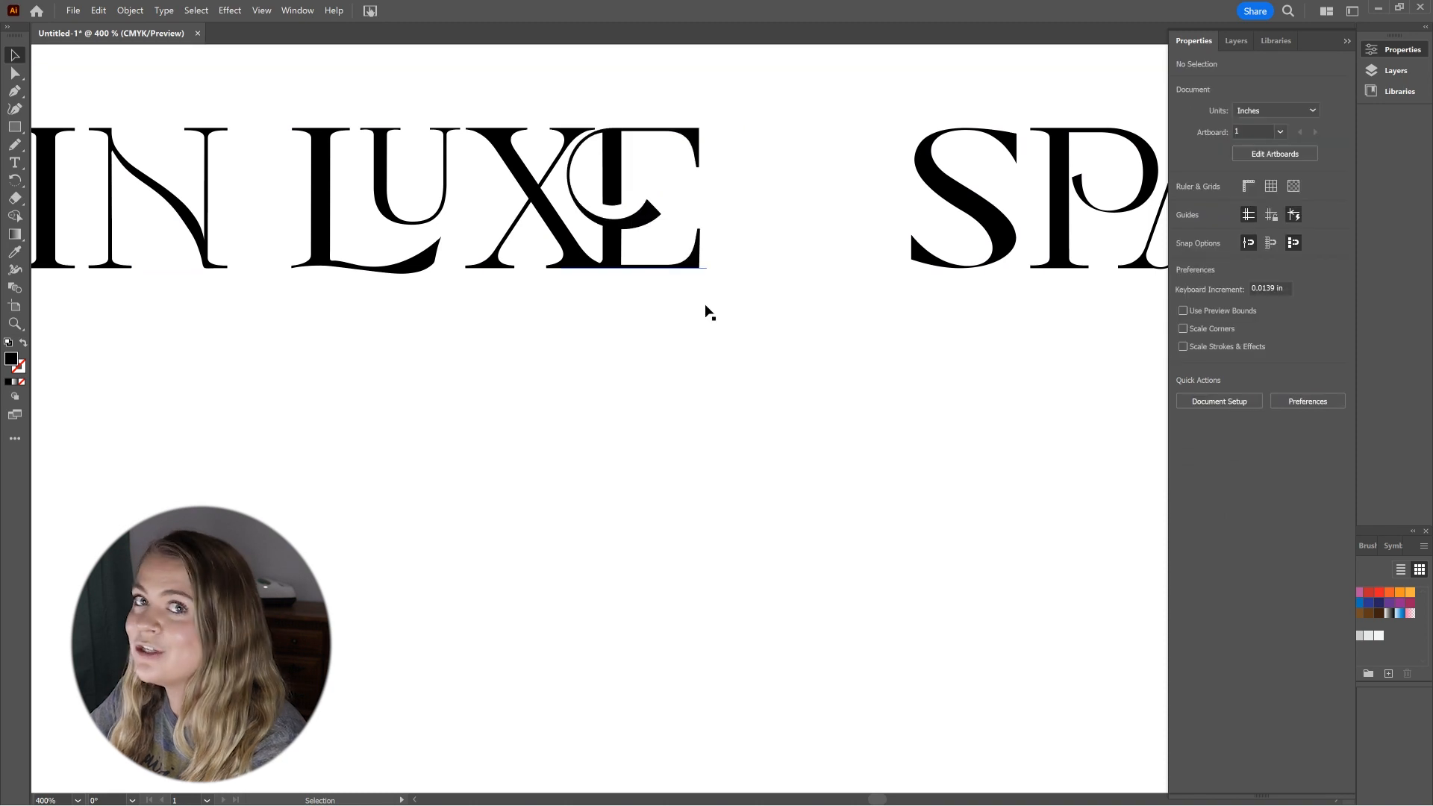
# Take out the alternate E, paste it inside the wordmark's group and place it against the X
pyautogui.click(621, 177)
pyautogui.press('Delete')
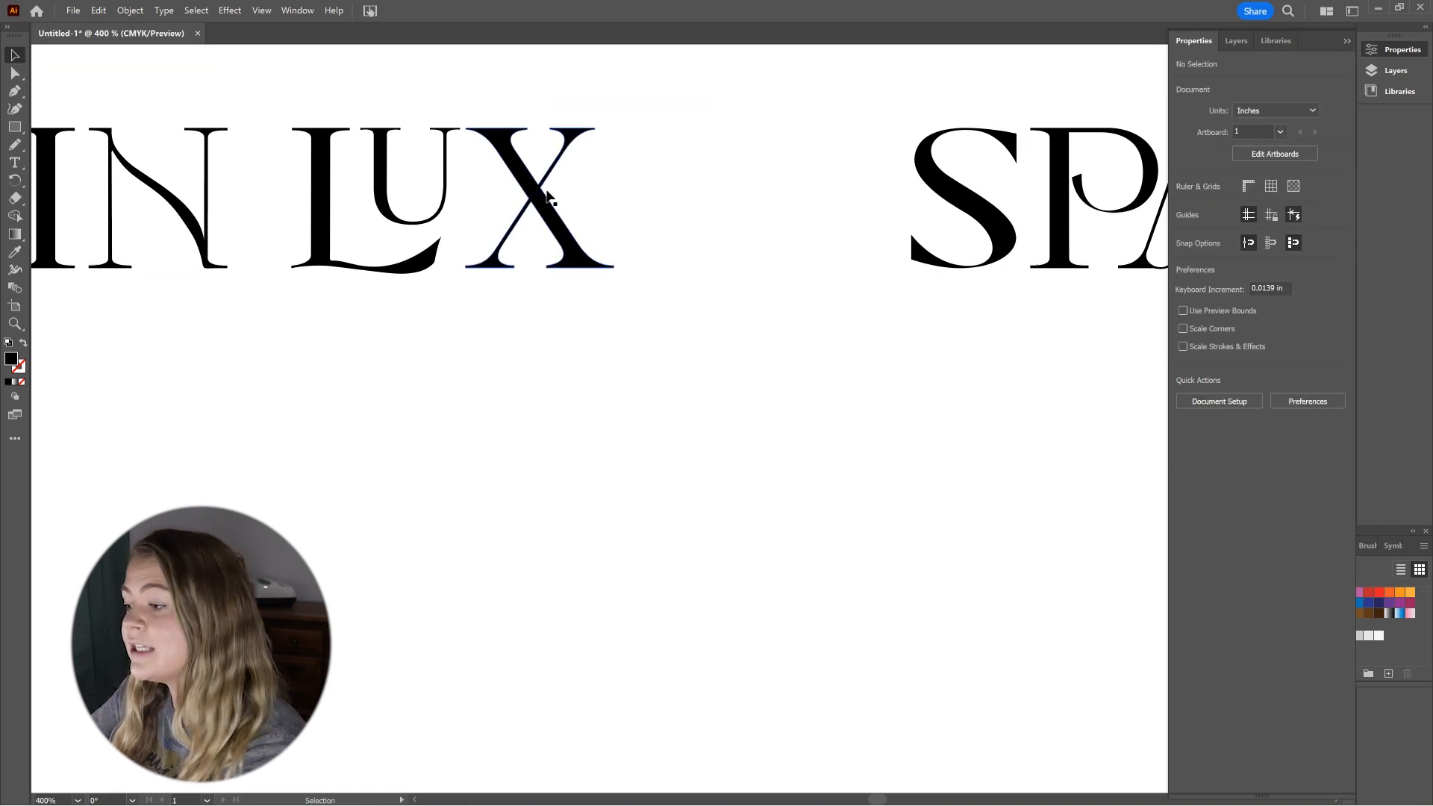
pyautogui.doubleClick(542, 198)
pyautogui.hotkey('ctrl', 'v')
pyautogui.moveTo(635, 418); pyautogui.dragTo(620, 231)
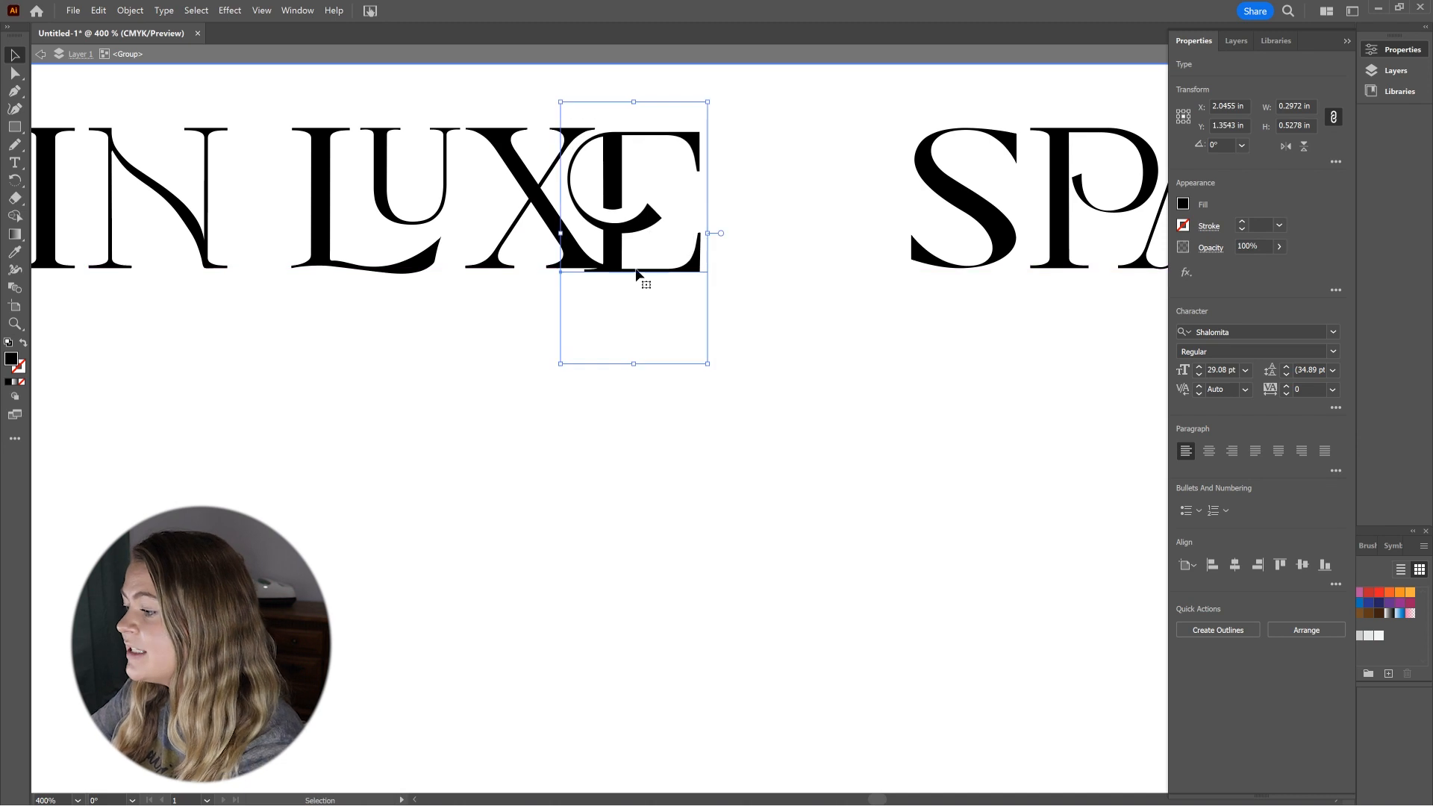
# Convert the alternate E to outlines and scale it down to about 0.255 in wide
pyautogui.hotkey('ctrl', '=')
pyautogui.hotkey('ctrl', '=')
pyautogui.hotkey('ctrl', '=')
pyautogui.hotkey('ctrl', 'shift', 'o')
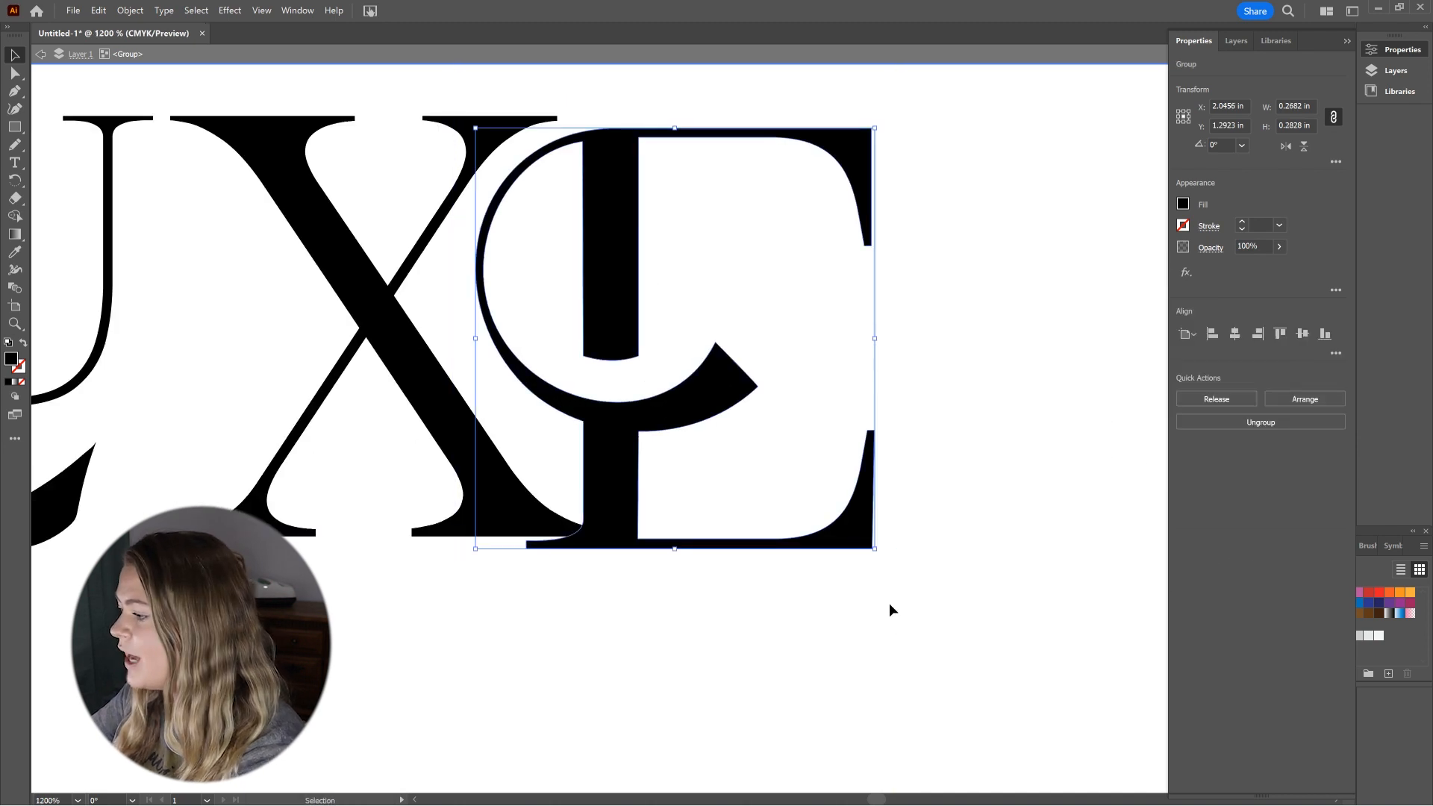
pyautogui.moveTo(869, 544); pyautogui.dragTo(855, 536)
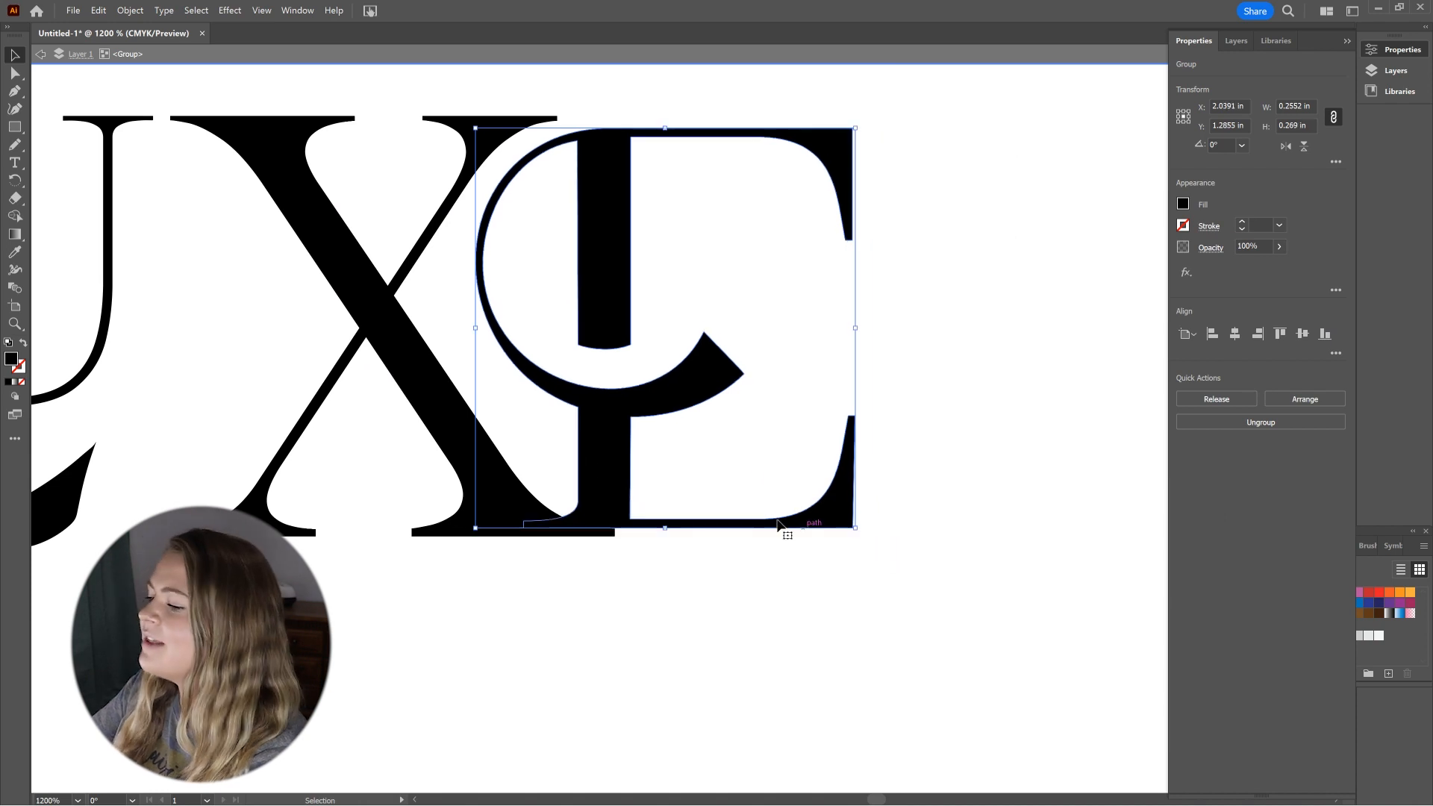
# Align the bottom edges of the E and X, and enlarge the E slightly to about 0.26 in wide
pyautogui.keyDown('shift'); pyautogui.click(437, 396); pyautogui.keyUp('shift')
pyautogui.click(1323, 334)
pyautogui.click(1087, 427)
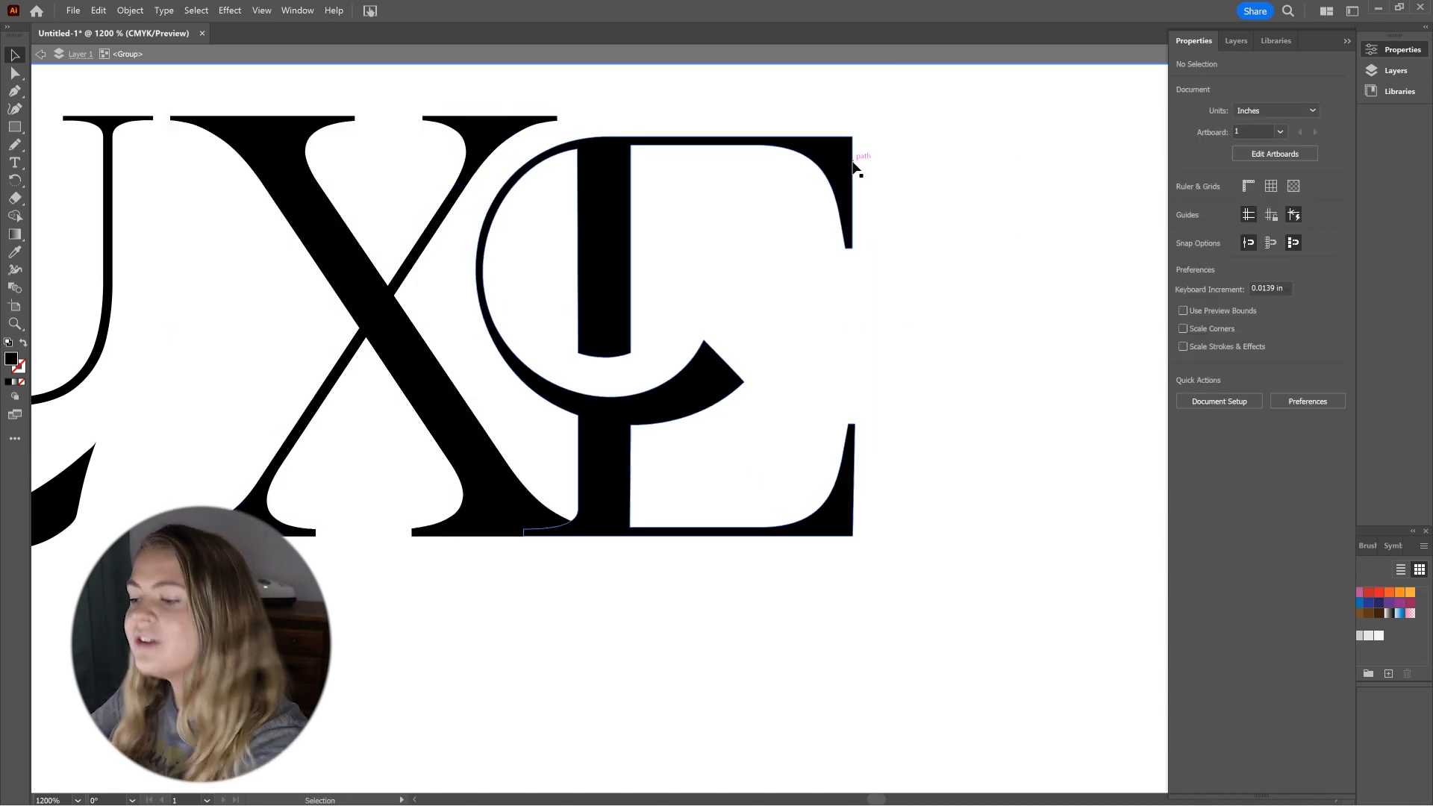
pyautogui.click(855, 133)
pyautogui.moveTo(855, 134); pyautogui.dragTo(861, 130)
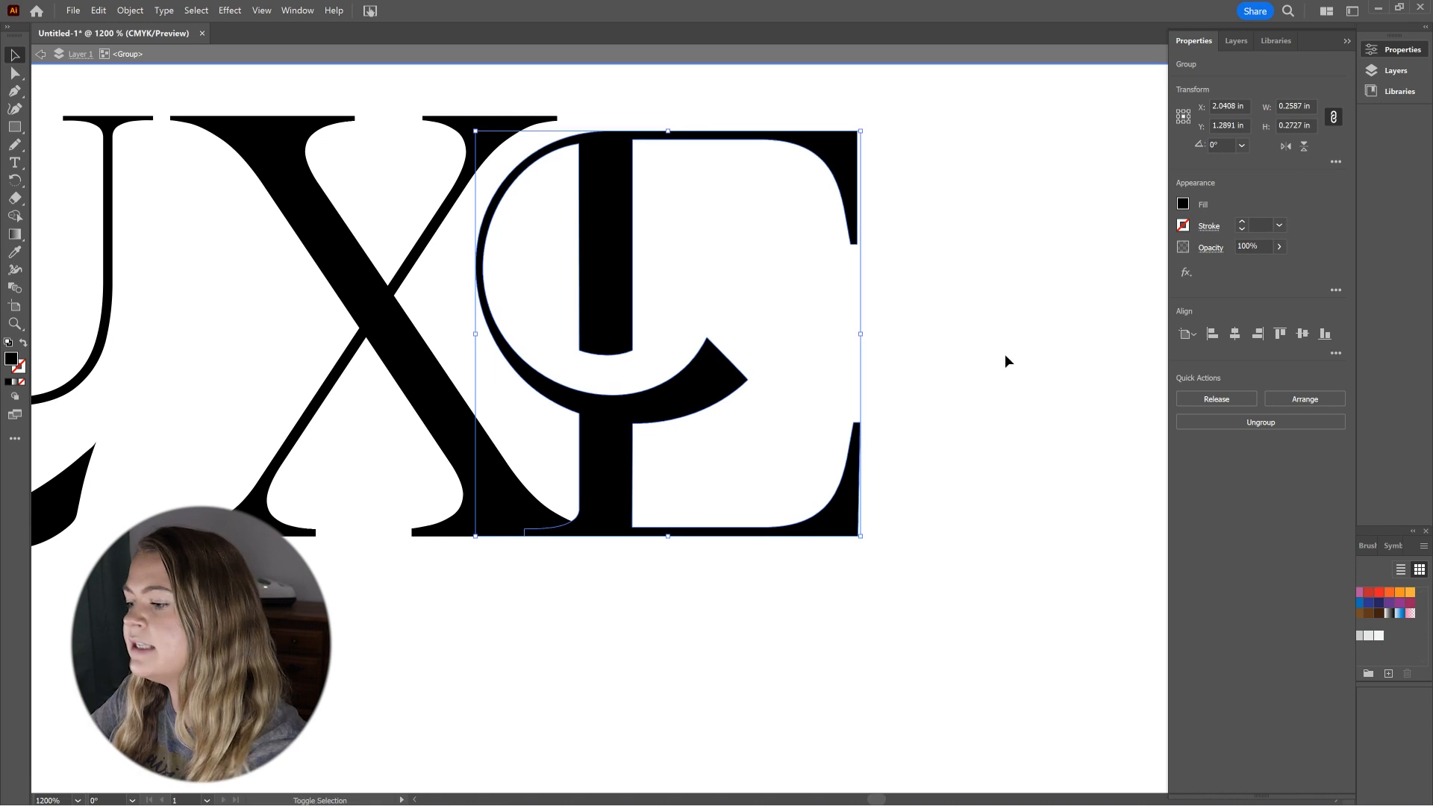
pyautogui.click(1012, 377)
# Try to extend the lower end of the E's upper stem with a freehand Pencil stroke
pyautogui.hotkey('ctrl', '-')
pyautogui.hotkey('ctrl', '-')
pyautogui.hotkey('ctrl', '-')
pyautogui.hotkey('ctrl', '+')
pyautogui.hotkey('ctrl', '+')
pyautogui.hotkey('ctrl', '+')
pyautogui.hotkey('ctrl', '-')
pyautogui.hotkey('ctrl', '-')
pyautogui.hotkey('ctrl', '+')
pyautogui.hotkey('ctrl', '+')
pyautogui.hotkey('ctrl', '+')
pyautogui.hotkey('ctrl', '+')
pyautogui.hotkey('ctrl', '+')
pyautogui.hotkey('ctrl', '+')
pyautogui.click(776, 380)
pyautogui.press('n')
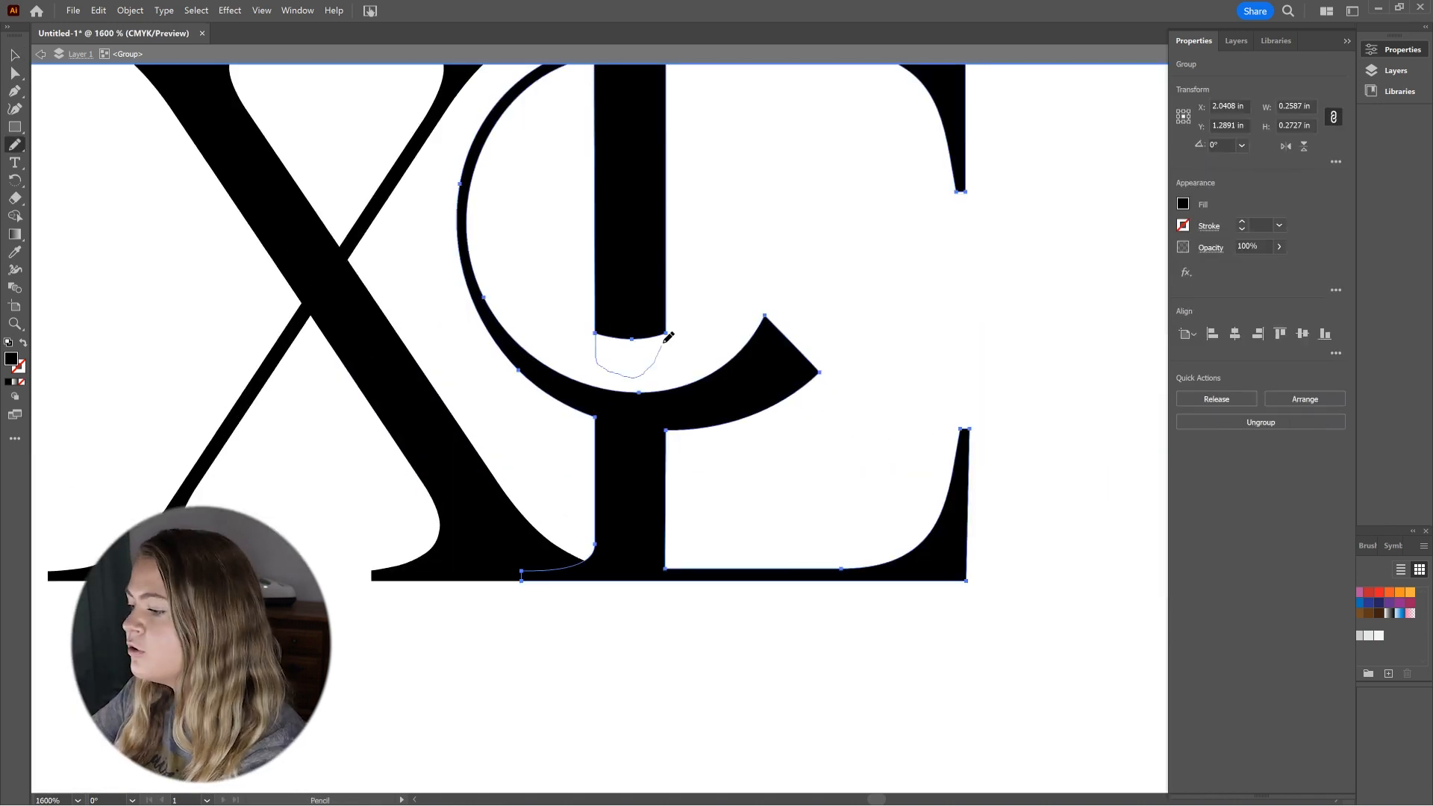
pyautogui.hotkey('ctrl', 'z')
# Move the anchor points at the lower end of the E's upper stem down to narrow the gap above its curved arm
pyautogui.press('a')
pyautogui.moveTo(567, 324); pyautogui.dragTo(681, 349)
pyautogui.press('Down')
pyautogui.click(844, 333)
pyautogui.click(666, 361)
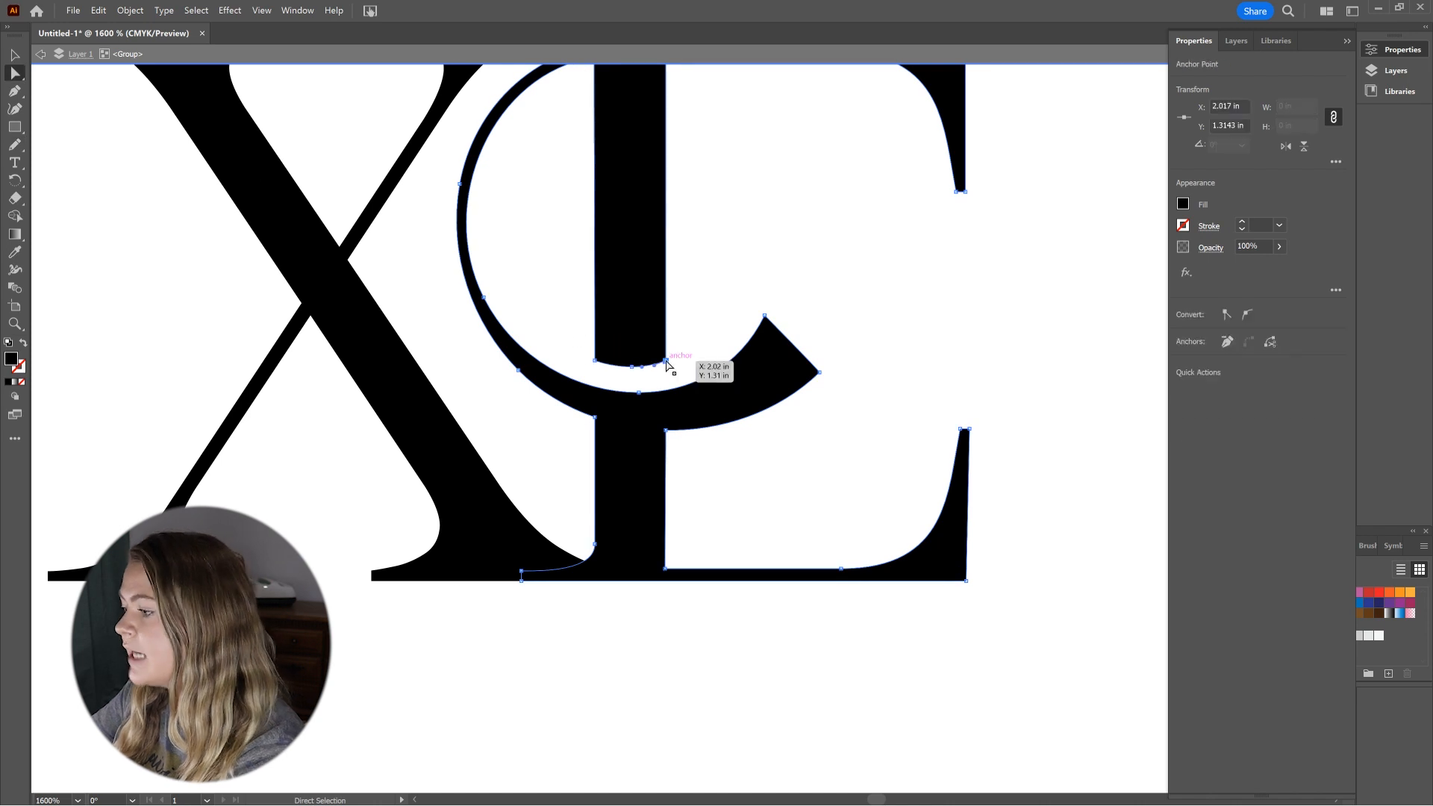
pyautogui.click(640, 298)
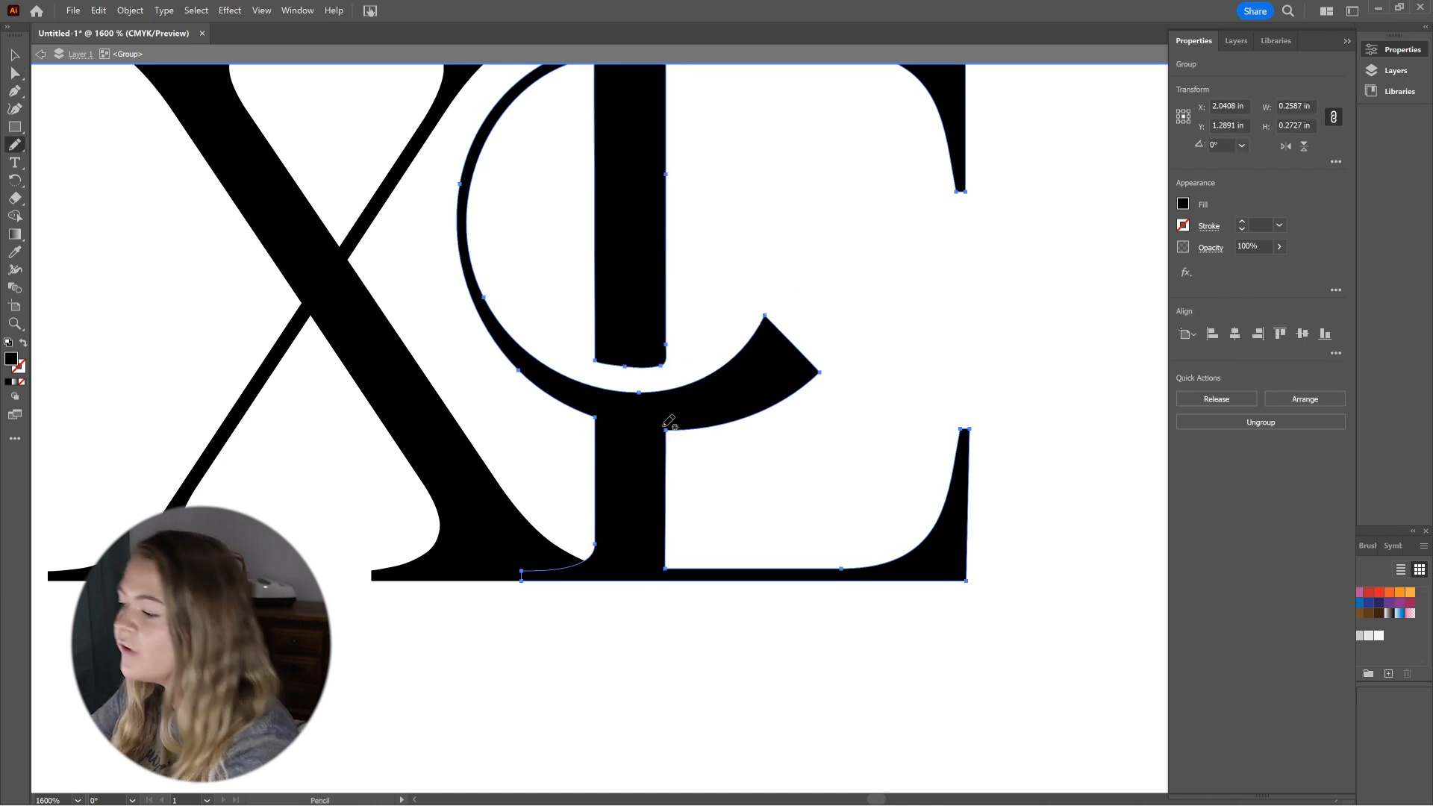
# Round the tip of the E's curved arm with the Pencil tool
pyautogui.moveTo(717, 413); pyautogui.dragTo(788, 334)
pyautogui.keyDown('ctrl'); pyautogui.click(856, 336); pyautogui.keyUp('ctrl')
pyautogui.hotkey('ctrl', '-')
pyautogui.hotkey('ctrl', '+')
pyautogui.hotkey('ctrl', '+')
pyautogui.hotkey('ctrl', '+')
pyautogui.hotkey('ctrl', '-')
pyautogui.hotkey('ctrl', '-')
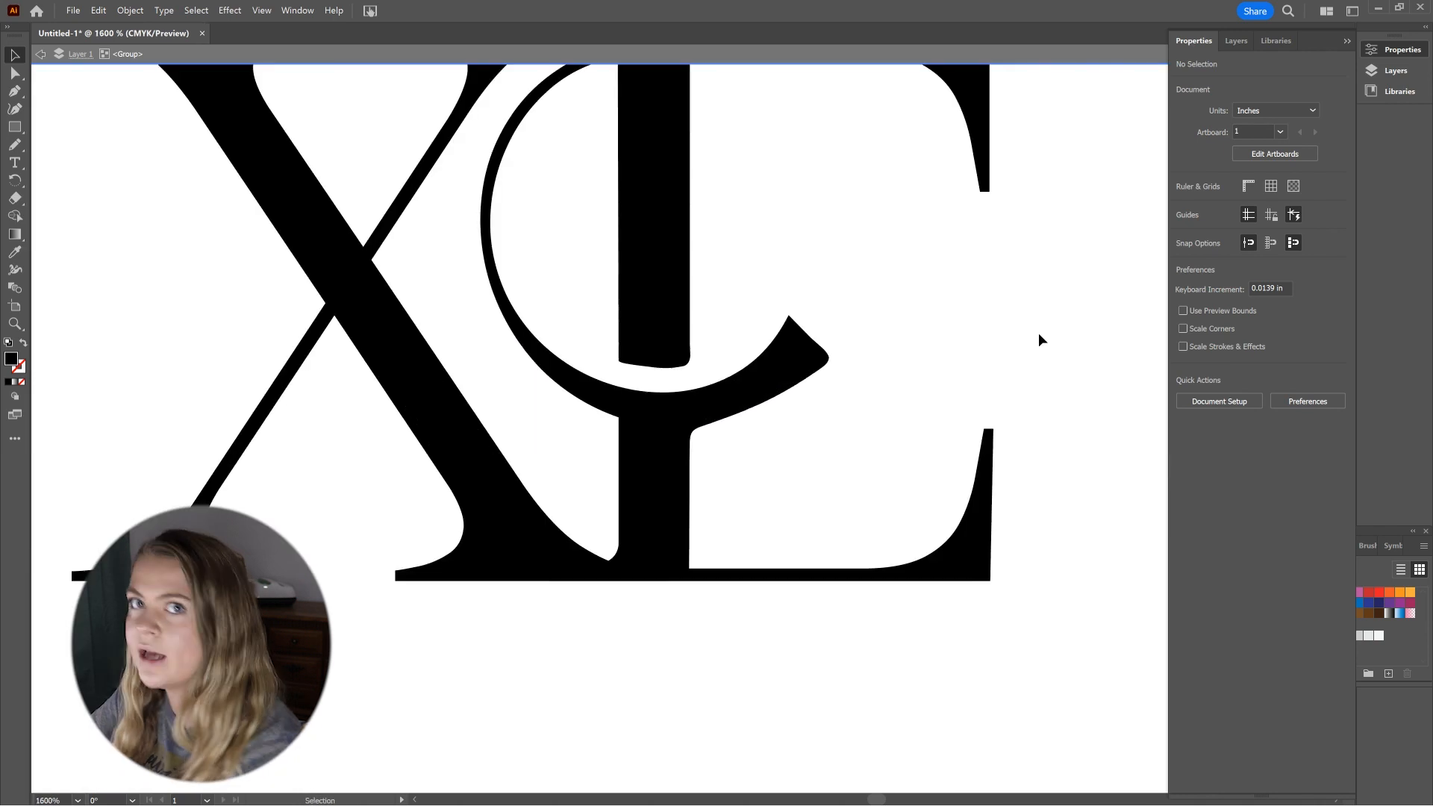
# Redraw more of the E's corners with the Pencil tool to soften its edges
pyautogui.keyDown('ctrl'); pyautogui.click(791, 369); pyautogui.keyUp('ctrl')
pyautogui.hotkey('ctrl', '+')
pyautogui.hotkey('ctrl', '+')
pyautogui.moveTo(442, 522); pyautogui.dragTo(552, 547)
pyautogui.keyDown('ctrl'); pyautogui.click(764, 384); pyautogui.keyUp('ctrl')
pyautogui.keyDown('ctrl'); pyautogui.click(560, 523); pyautogui.keyUp('ctrl')
pyautogui.click(16, 147)
pyautogui.moveTo(442, 527)
pyautogui.mouseDown()
pyautogui.moveTo(574, 544)
pyautogui.moveTo(561, 566)
pyautogui.mouseUp()
pyautogui.press('alt')
pyautogui.keyDown('ctrl'); pyautogui.click(931, 488); pyautogui.keyUp('ctrl')
pyautogui.scroll(1, 931, 488)
pyautogui.keyDown('ctrl'); pyautogui.click(829, 521); pyautogui.keyUp('ctrl')
pyautogui.moveTo(847, 523); pyautogui.dragTo(730, 564)
pyautogui.keyDown('ctrl'); pyautogui.click(944, 479); pyautogui.keyUp('ctrl')
# Move the word "SPA" closer to "LUXE" in the wordmark
pyautogui.hotkey('ctrl', '-')
pyautogui.hotkey('ctrl', '-')
pyautogui.hotkey('ctrl', '-')
pyautogui.hotkey('ctrl', '-')
pyautogui.hotkey('ctrl', '-')
pyautogui.hotkey('ctrl', '-')
pyautogui.hotkey('ctrl', '-')
pyautogui.hotkey('ctrl', '-')
pyautogui.hotkey('ctrl', '-')
pyautogui.hotkey('ctrl', '-')
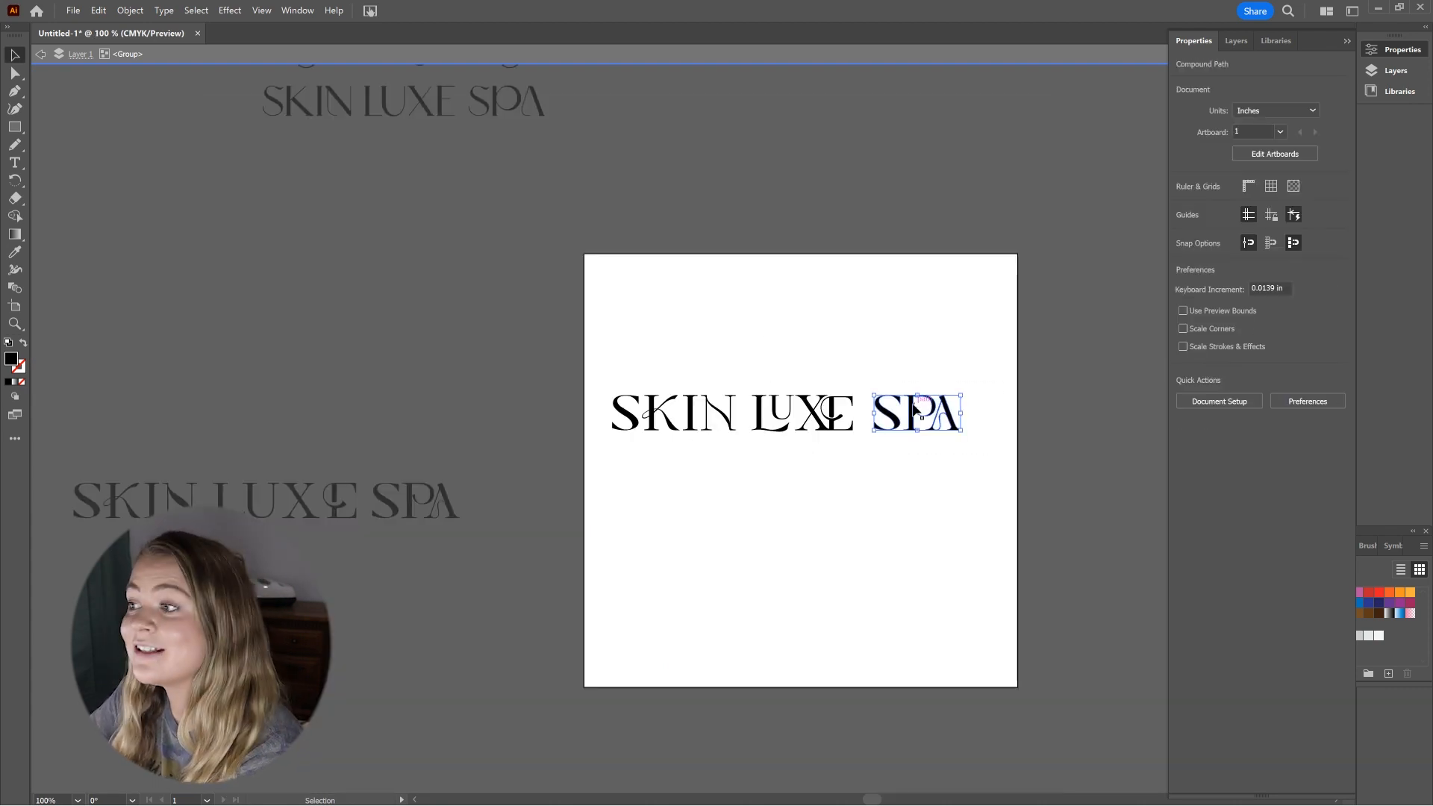
pyautogui.keyDown('ctrl'); pyautogui.click(914, 410); pyautogui.keyUp('ctrl')
# Move the letters "KIN" closer to the first S so the K's loop nearly touches it
pyautogui.hotkey('ctrl', '+')
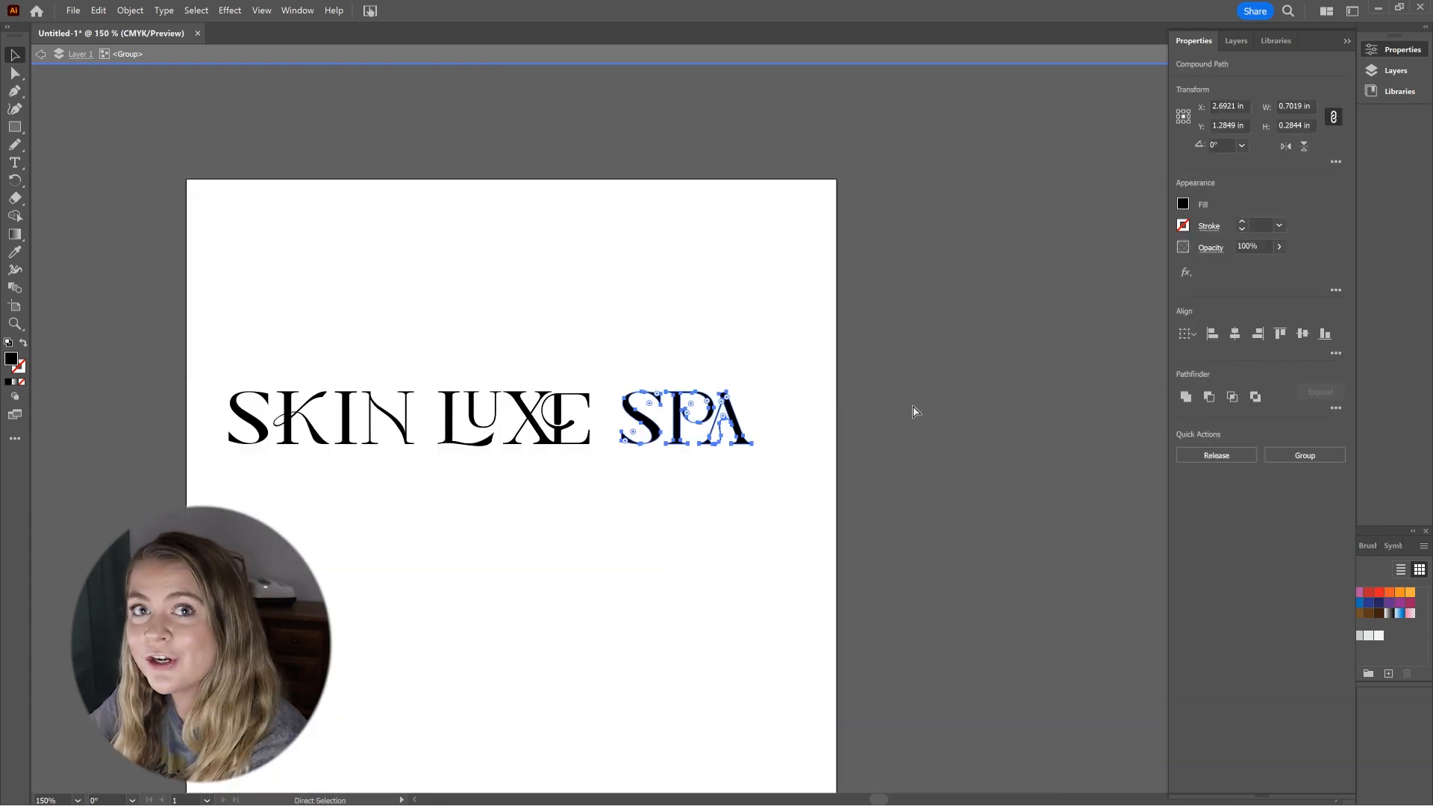
pyautogui.hotkey('ctrl', '+')
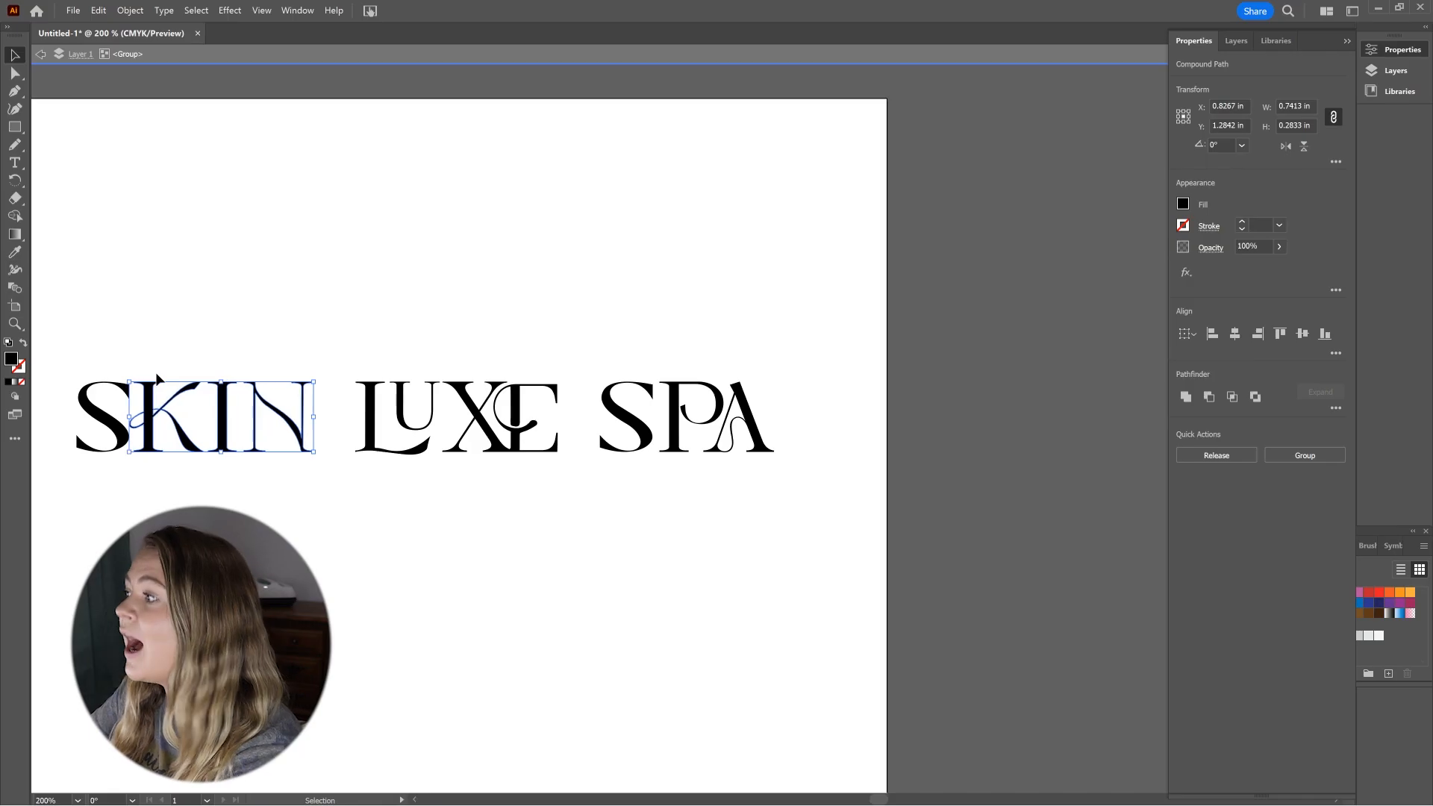
pyautogui.click(185, 321)
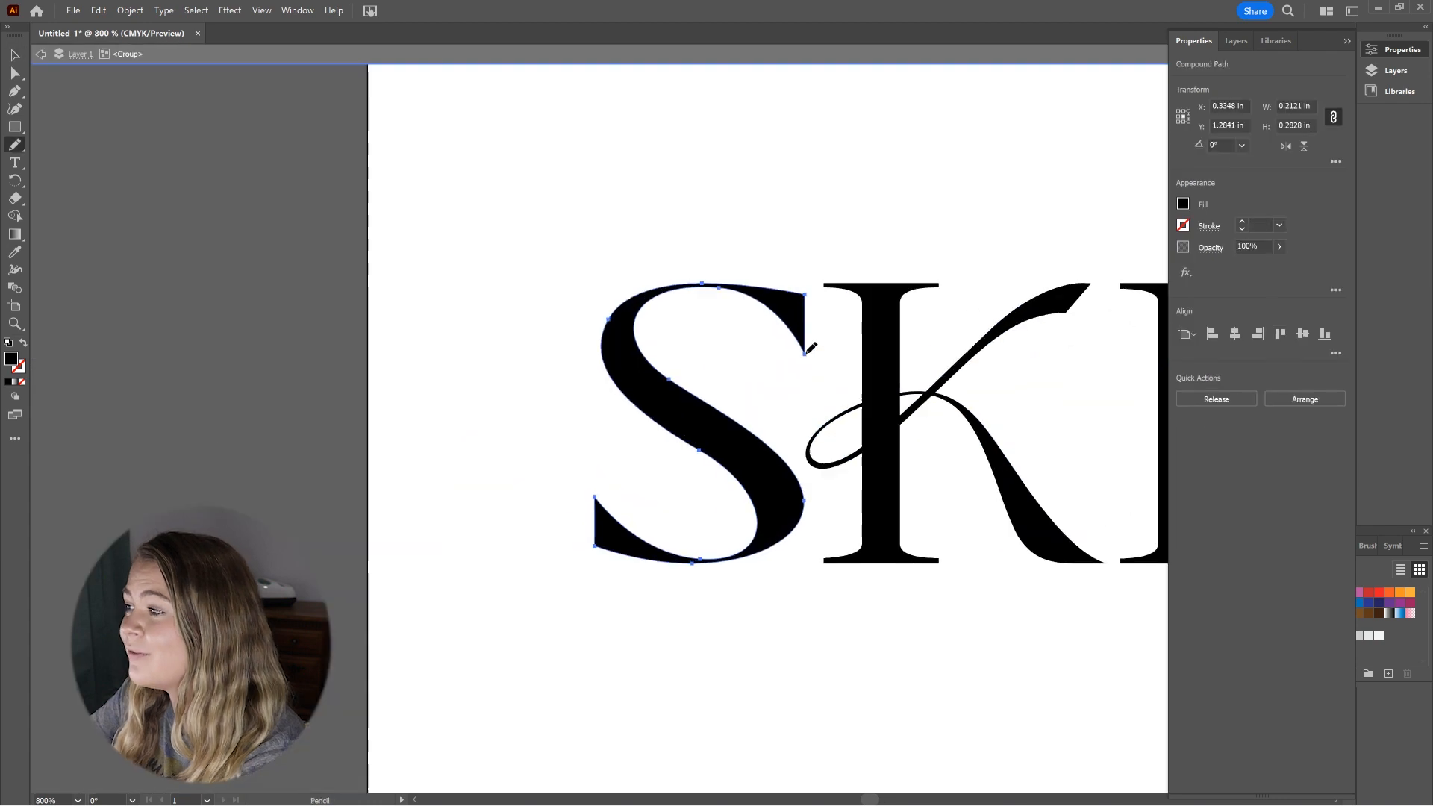
# Try adding a flourish to the top of the first S with the Pencil tool and the Blob Brush
pyautogui.moveTo(739, 246)
pyautogui.mouseDown()
pyautogui.moveTo(799, 352)
pyautogui.moveTo(829, 313)
pyautogui.mouseUp()
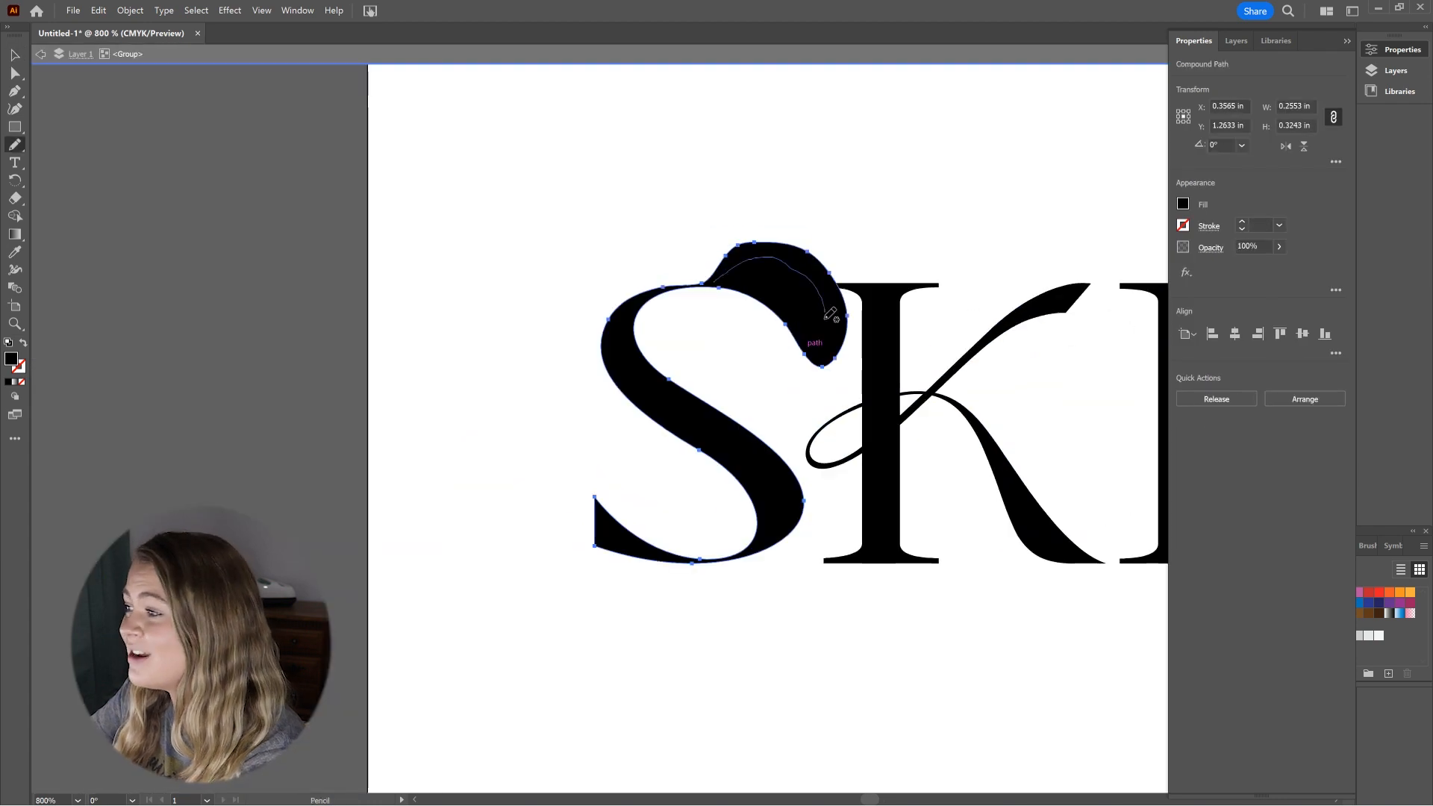
pyautogui.hotkey('ctrl', 'z')
pyautogui.keyDown('ctrl'); pyautogui.click(463, 243); pyautogui.keyUp('ctrl')
pyautogui.hotkey('shift', 'b')
pyautogui.moveTo(728, 263)
pyautogui.mouseDown()
pyautogui.moveTo(721, 303)
pyautogui.moveTo(738, 295)
pyautogui.moveTo(758, 224)
pyautogui.mouseUp()
pyautogui.hotkey('ctrl', 'z')
pyautogui.hotkey('ctrl', 'z')
# Choose an oval brush from the Artistic_Calligraphic library and paint a looping flourish over the top of the first S
pyautogui.click(1284, 313)
pyautogui.click(1199, 344)
pyautogui.hotkey('ctrl', 'z')
pyautogui.click(1283, 313)
pyautogui.click(1282, 333)
pyautogui.click(1082, 610)
pyautogui.moveTo(777, 394); pyautogui.dragTo(395, 320)
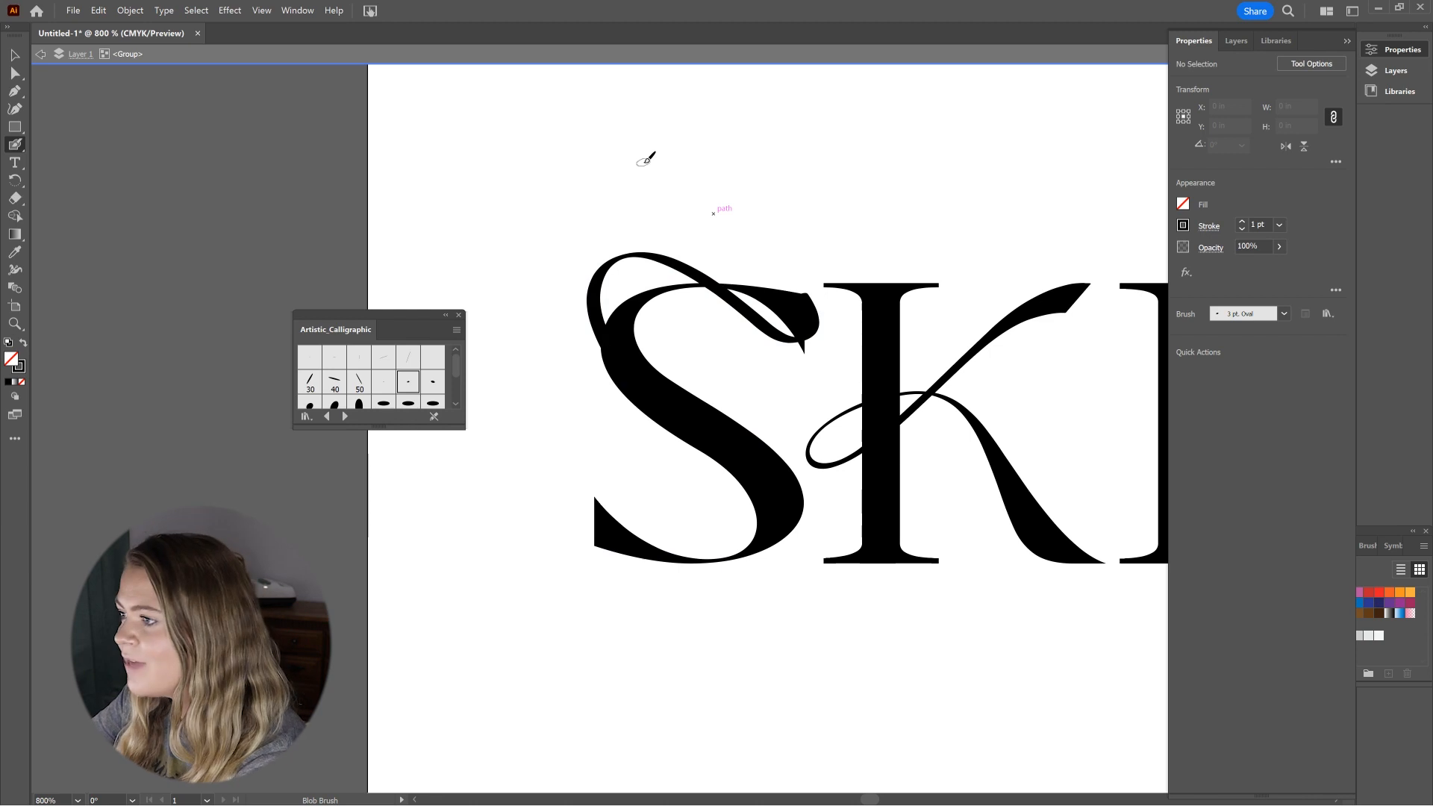
# Redraw the rough edges of the S's flourish with the Pencil tool to clean up the loop at its end
pyautogui.hotkey('ctrl', '-')
pyautogui.hotkey('ctrl', '-')
pyautogui.hotkey('ctrl', '-')
pyautogui.hotkey('ctrl', '-')
pyautogui.hotkey('ctrl', '-')
pyautogui.hotkey('ctrl', '-')
pyautogui.hotkey('ctrl', '=')
pyautogui.hotkey('ctrl', '=')
pyautogui.hotkey('ctrl', '=')
pyautogui.hotkey('ctrl', '=')
pyautogui.hotkey('ctrl', '=')
pyautogui.hotkey('ctrl', '=')
pyautogui.hotkey('ctrl', '=')
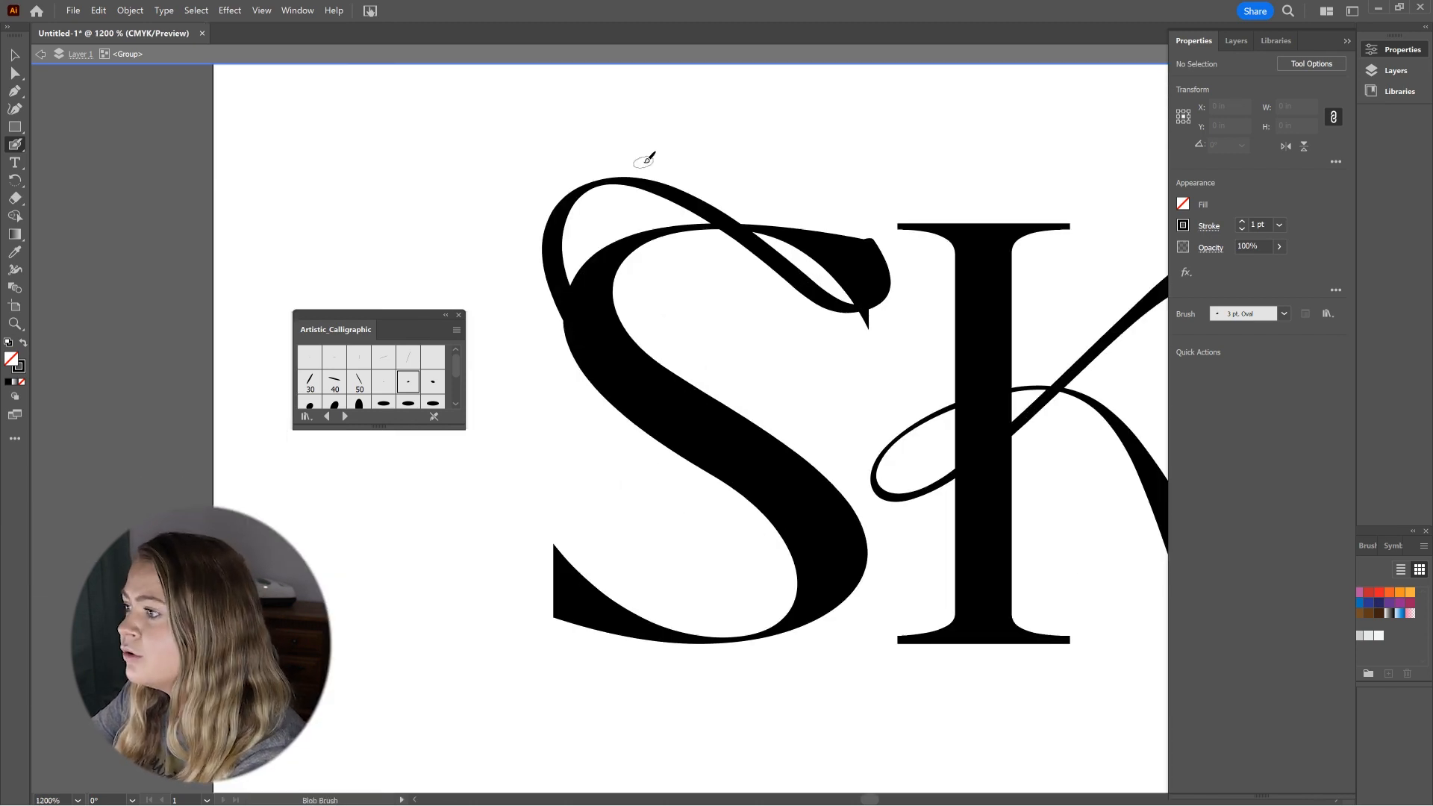
pyautogui.click(666, 417)
pyautogui.press('n')
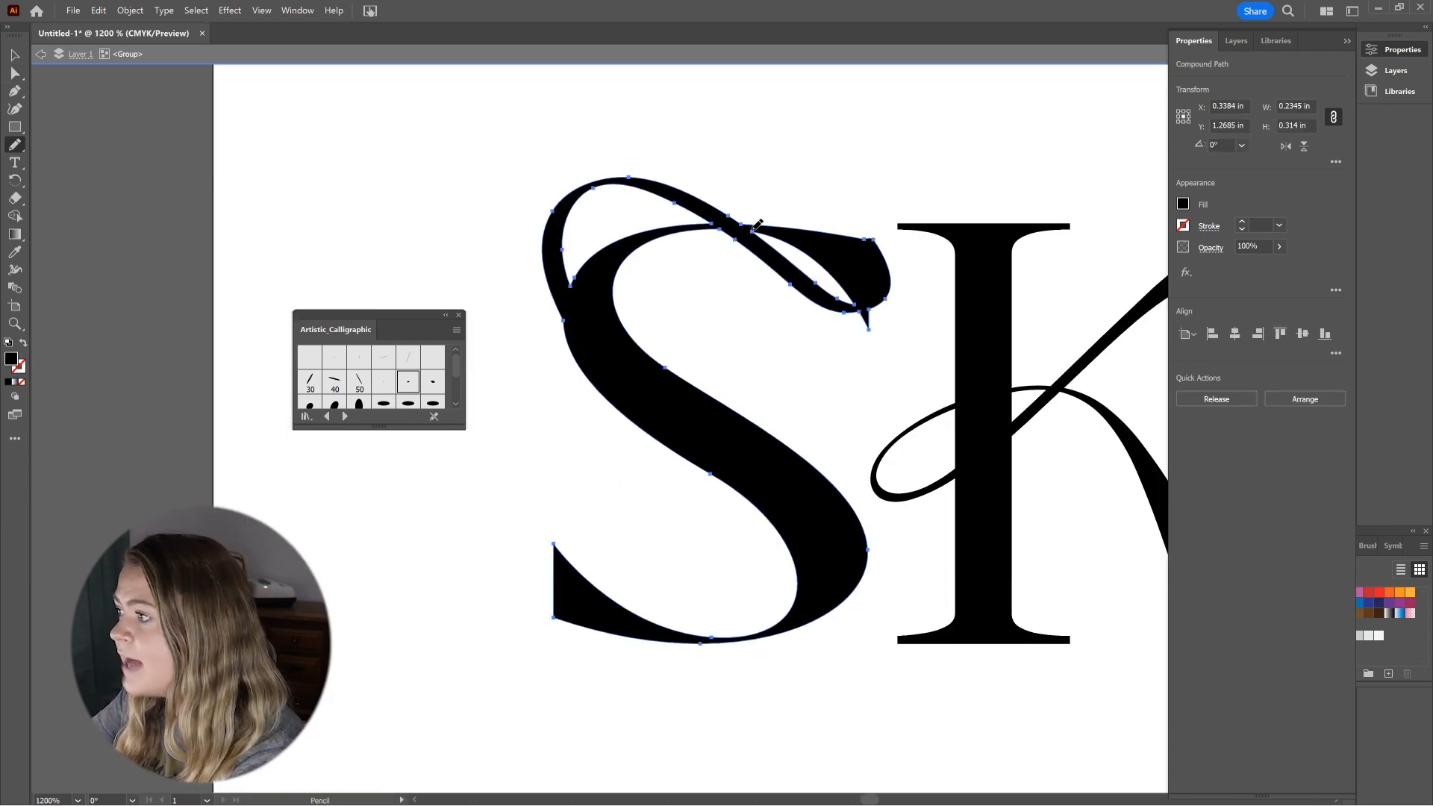
pyautogui.moveTo(861, 297); pyautogui.dragTo(867, 306)
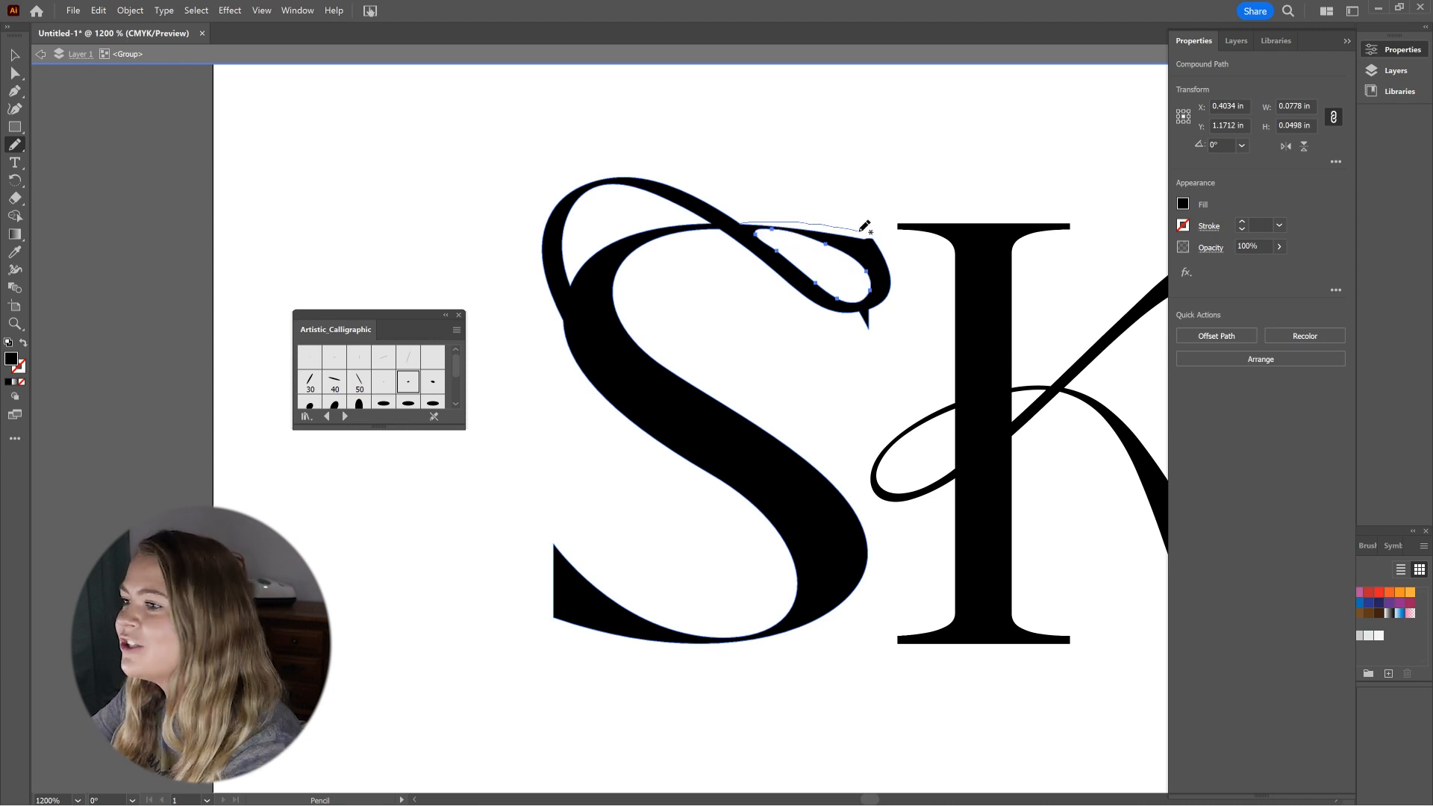
pyautogui.hotkey('ctrl', 'z')
pyautogui.click(617, 314)
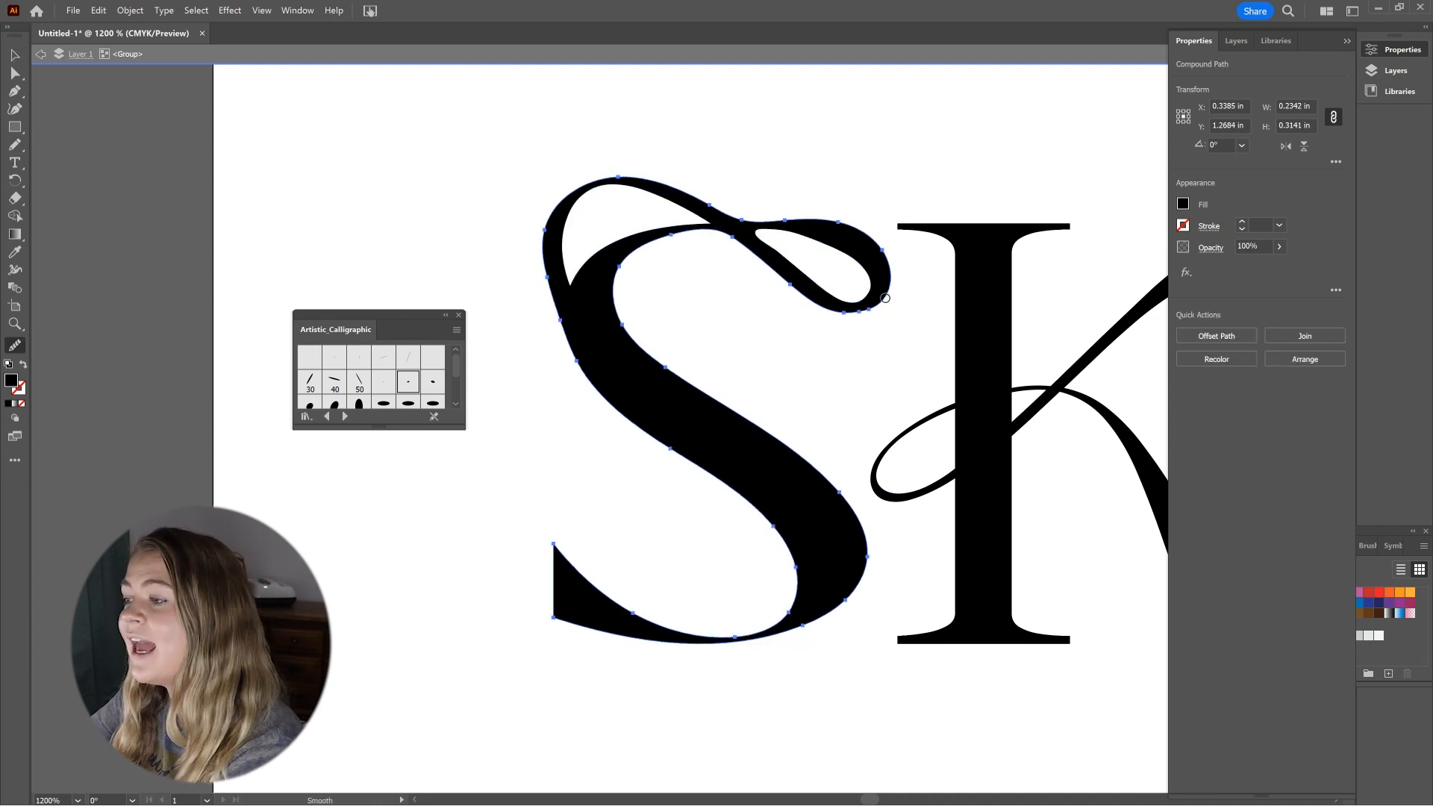
# Smooth the outer edge and inner opening of the loop on the S's flourish
pyautogui.keyDown('ctrl'); pyautogui.click(763, 240); pyautogui.keyUp('ctrl')
pyautogui.moveTo(763, 240); pyautogui.dragTo(806, 283)
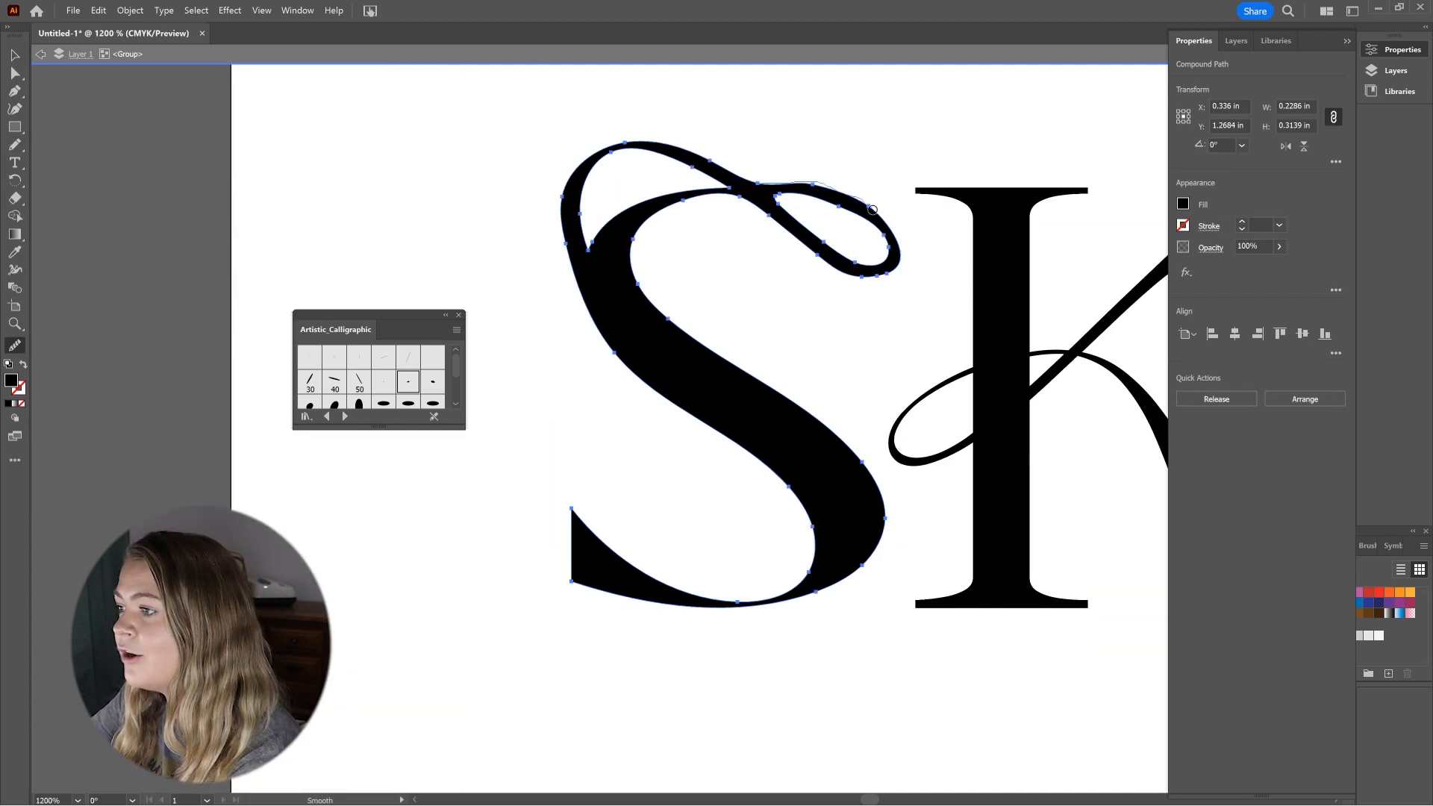
pyautogui.moveTo(871, 212); pyautogui.dragTo(880, 271)
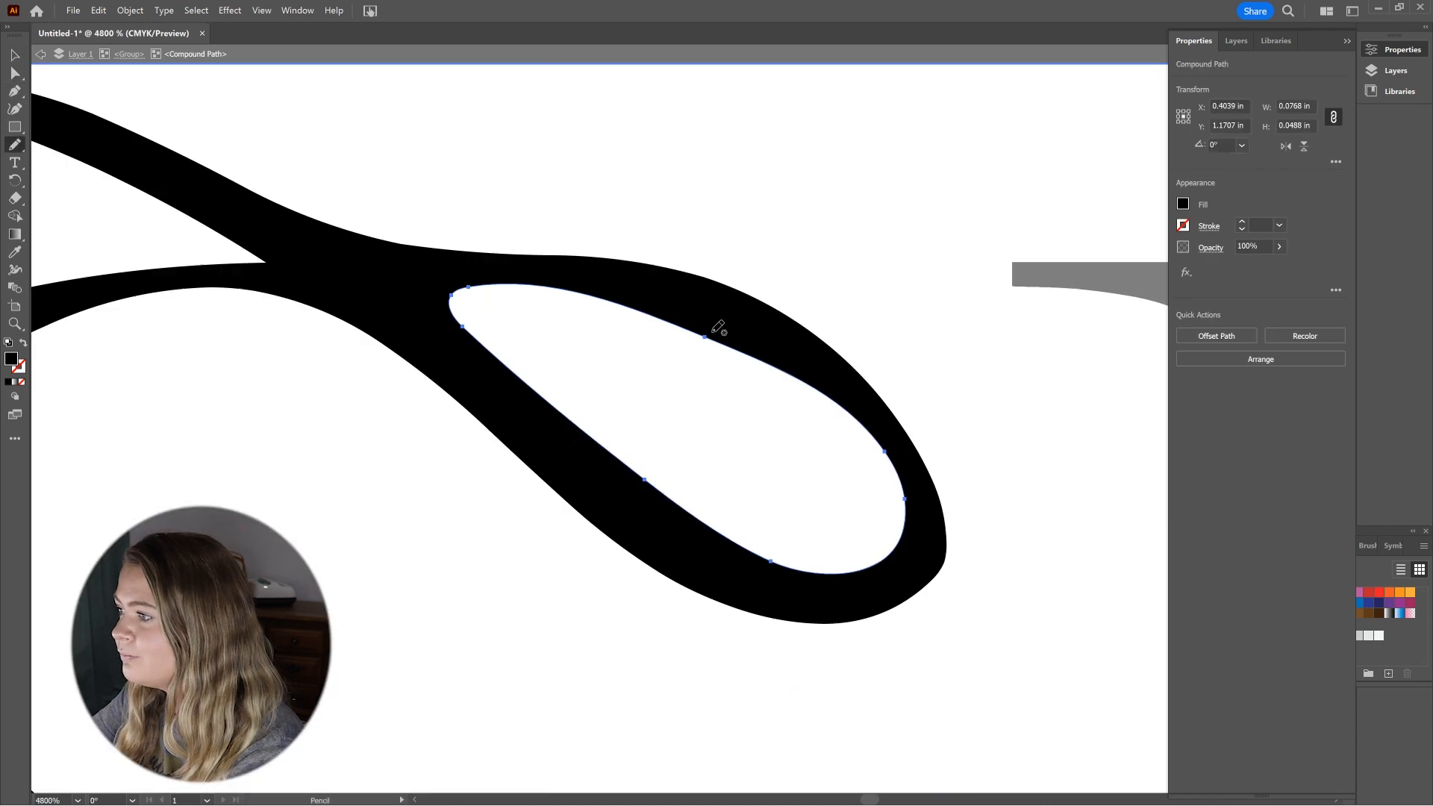
pyautogui.press('v')
pyautogui.click(1051, 565)
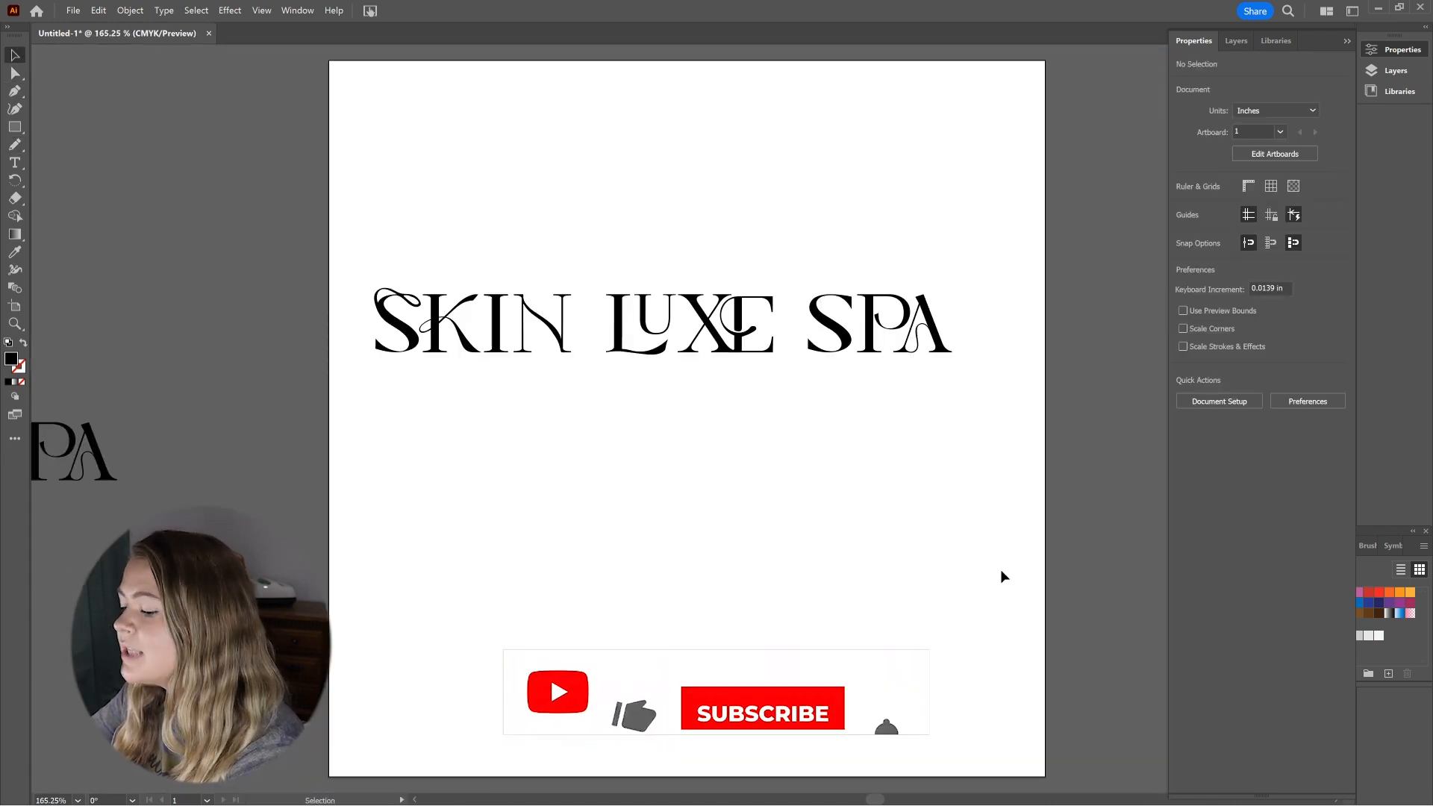
# Replace the S of "SPA" with a copy of the flourished S from "SKIN"
pyautogui.doubleClick(830, 326)
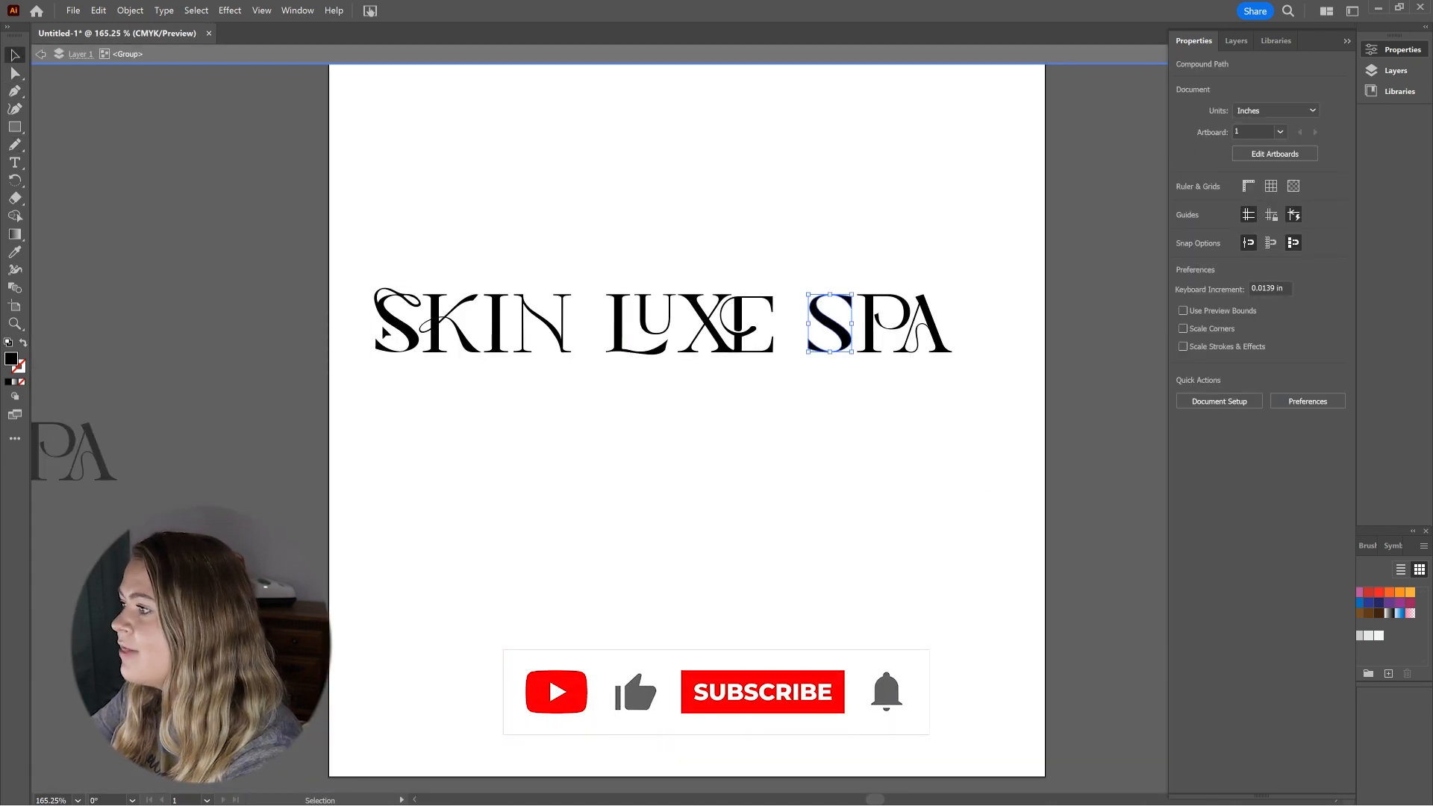
pyautogui.click(409, 329)
pyautogui.moveTo(409, 329); pyautogui.dragTo(856, 343)
pyautogui.click(811, 314)
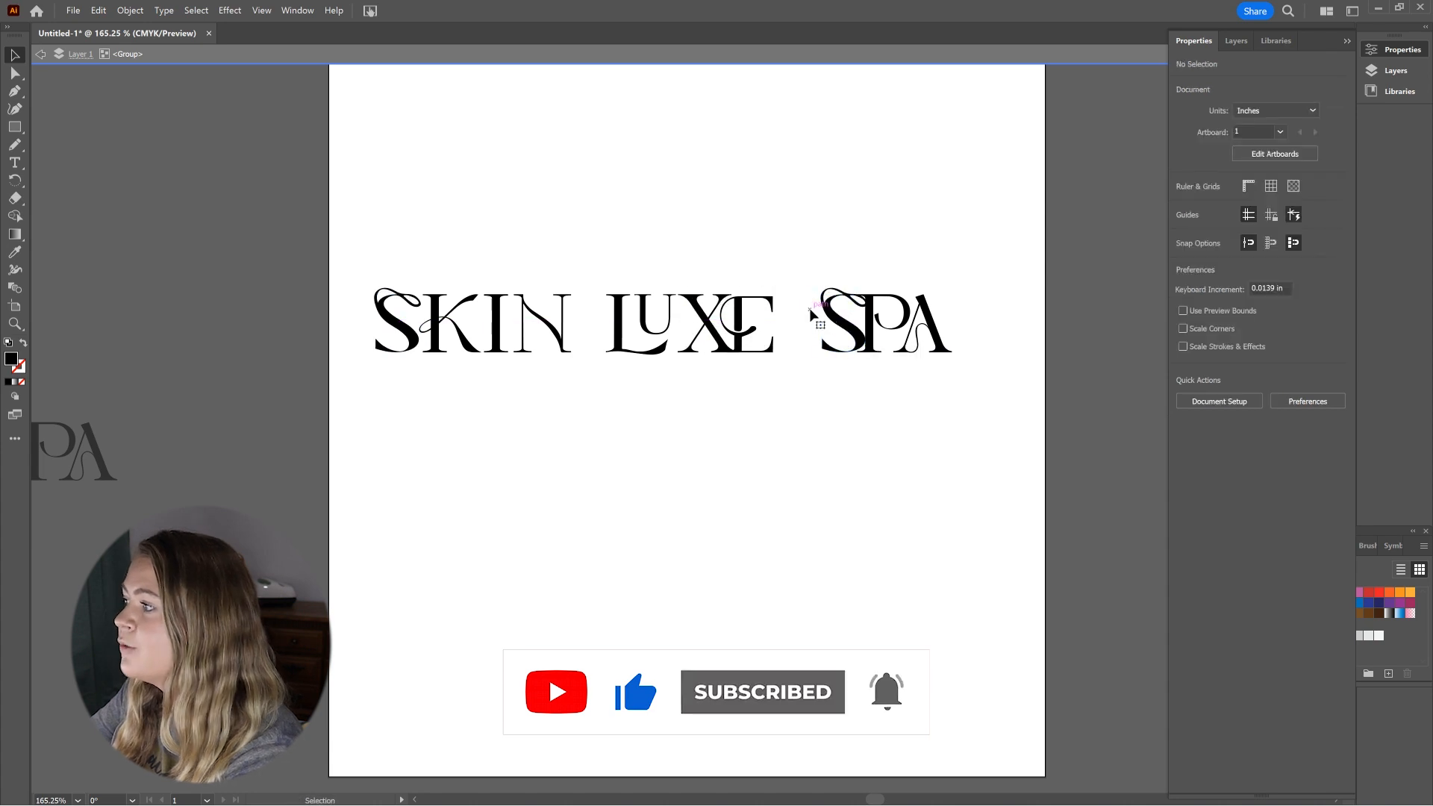
pyautogui.click(915, 430)
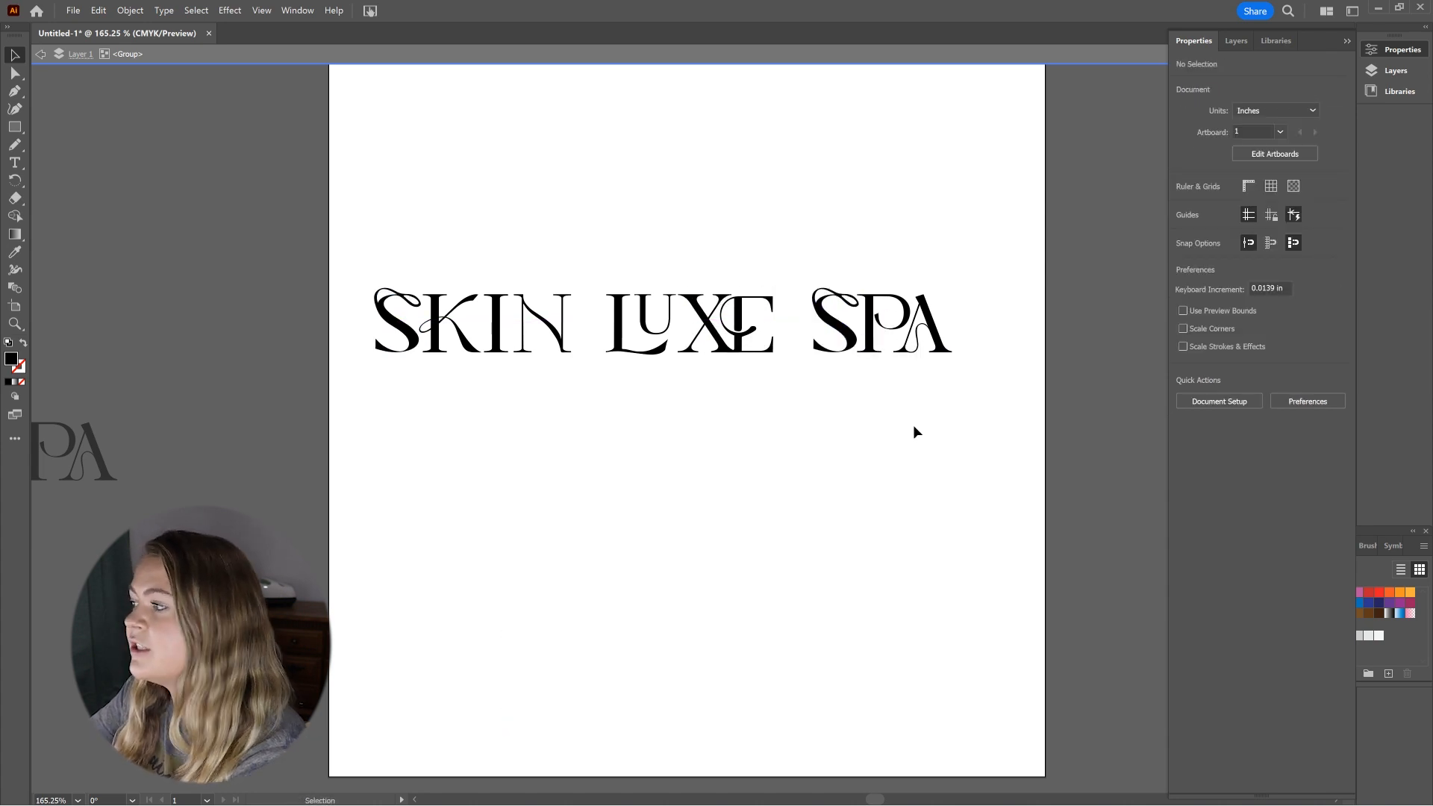
# Tighten the word spacing by moving "SPA" closer to "LUXE" and "LUXE" closer to "SKIN"
pyautogui.moveTo(839, 337); pyautogui.dragTo(832, 340)
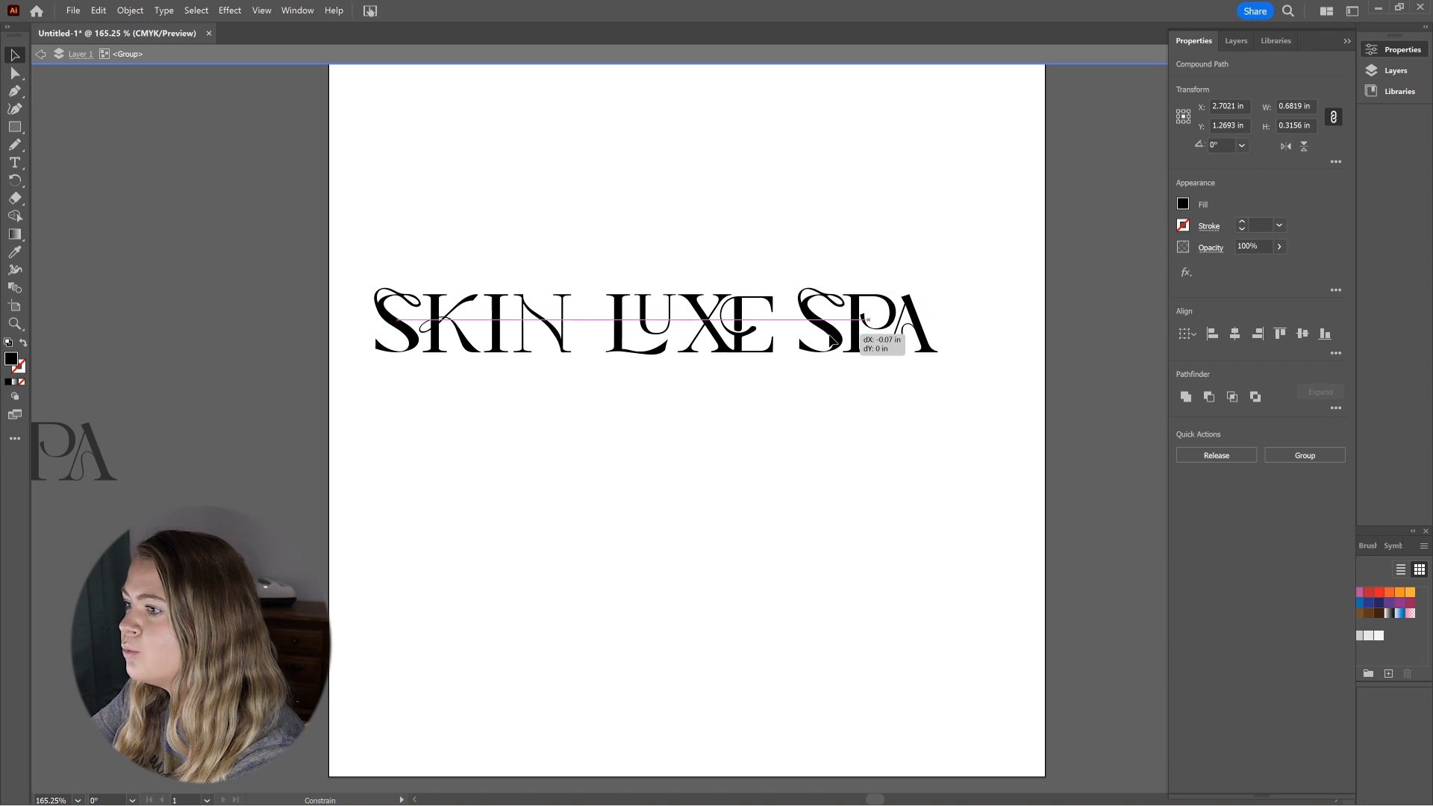
pyautogui.keyDown('shift'); pyautogui.click(733, 322); pyautogui.keyUp('shift')
pyautogui.moveTo(732, 322); pyautogui.dragTo(721, 321)
pyautogui.doubleClick(985, 600)
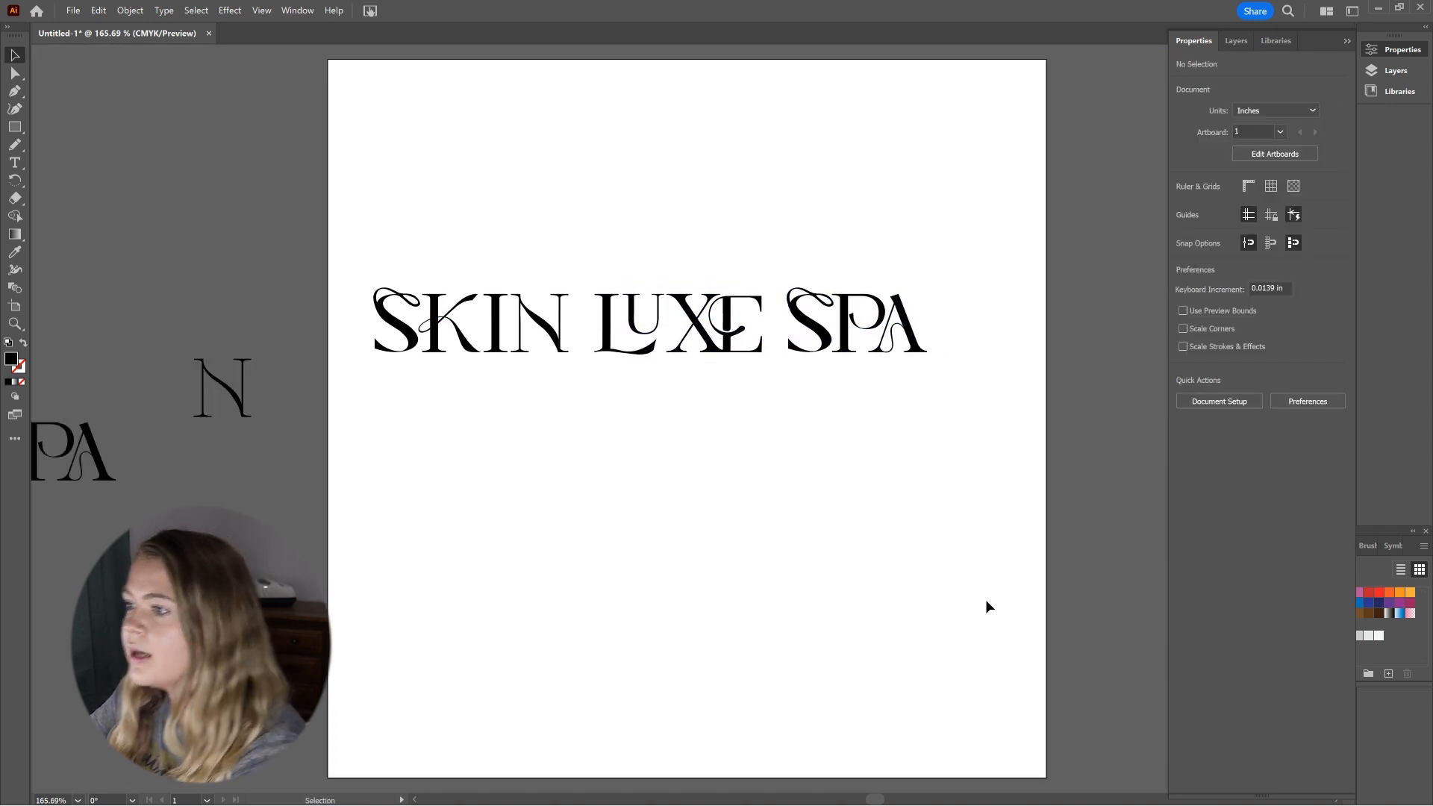
# Move the wordmark up on the artboard and place a duplicate of it below
pyautogui.hotkey('ctrl', '-')
pyautogui.hotkey('ctrl', '-')
pyautogui.click(820, 376)
pyautogui.moveTo(821, 376); pyautogui.dragTo(851, 285)
pyautogui.hotkey('ctrl', '0')
pyautogui.moveTo(875, 203); pyautogui.dragTo(467, 475)
# Try stacking an enlarged "SPA" beneath "SKIN LUXE" in the lower copy
pyautogui.doubleClick(872, 414)
pyautogui.moveTo(542, 500); pyautogui.dragTo(808, 612)
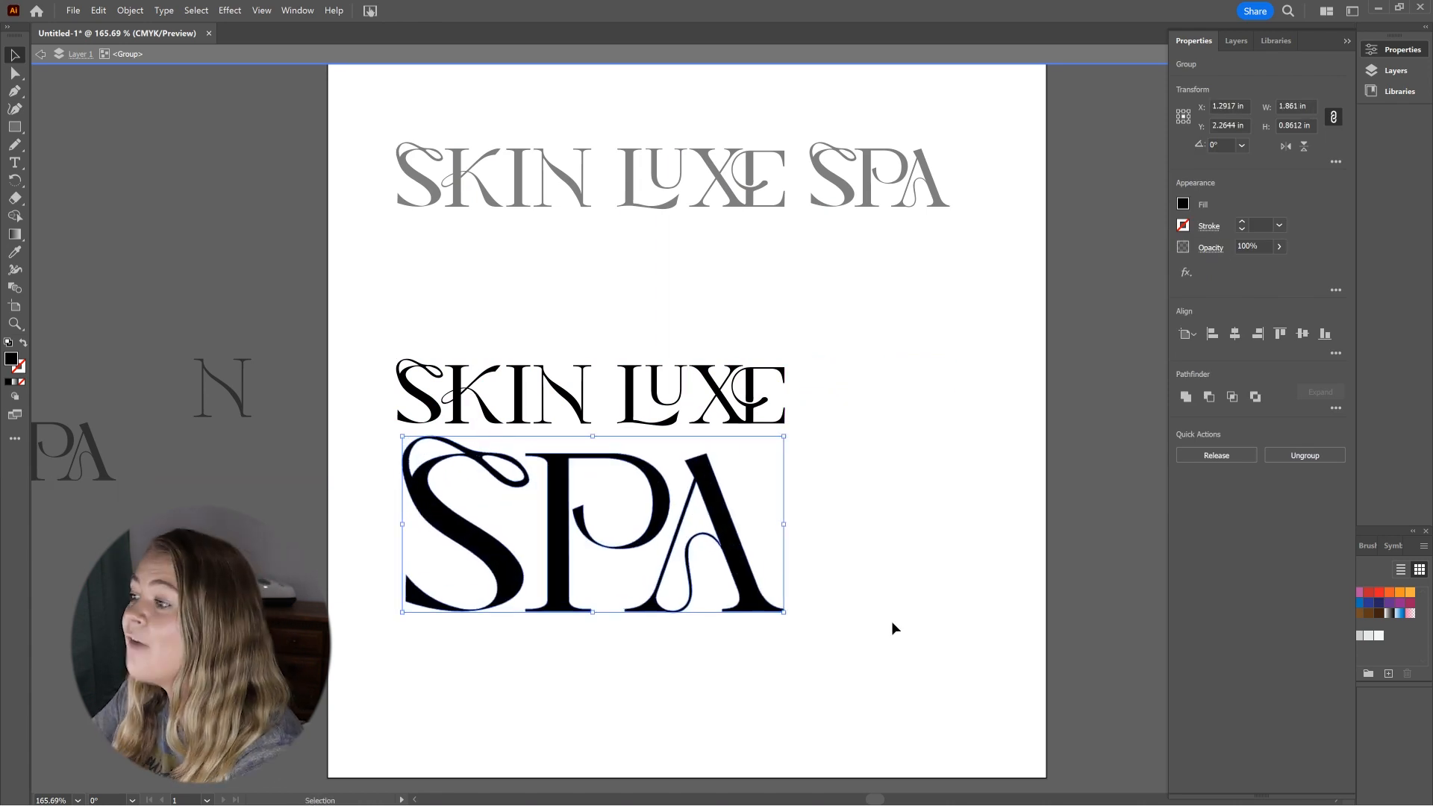
pyautogui.hotkey('ctrl', 'z')
pyautogui.hotkey('ctrl', 'z')
# Delete "SPA" from the lower copy, keeping only "SKIN LUXE"
pyautogui.doubleClick(802, 504)
pyautogui.doubleClick(877, 400)
pyautogui.press('Delete')
pyautogui.doubleClick(939, 464)
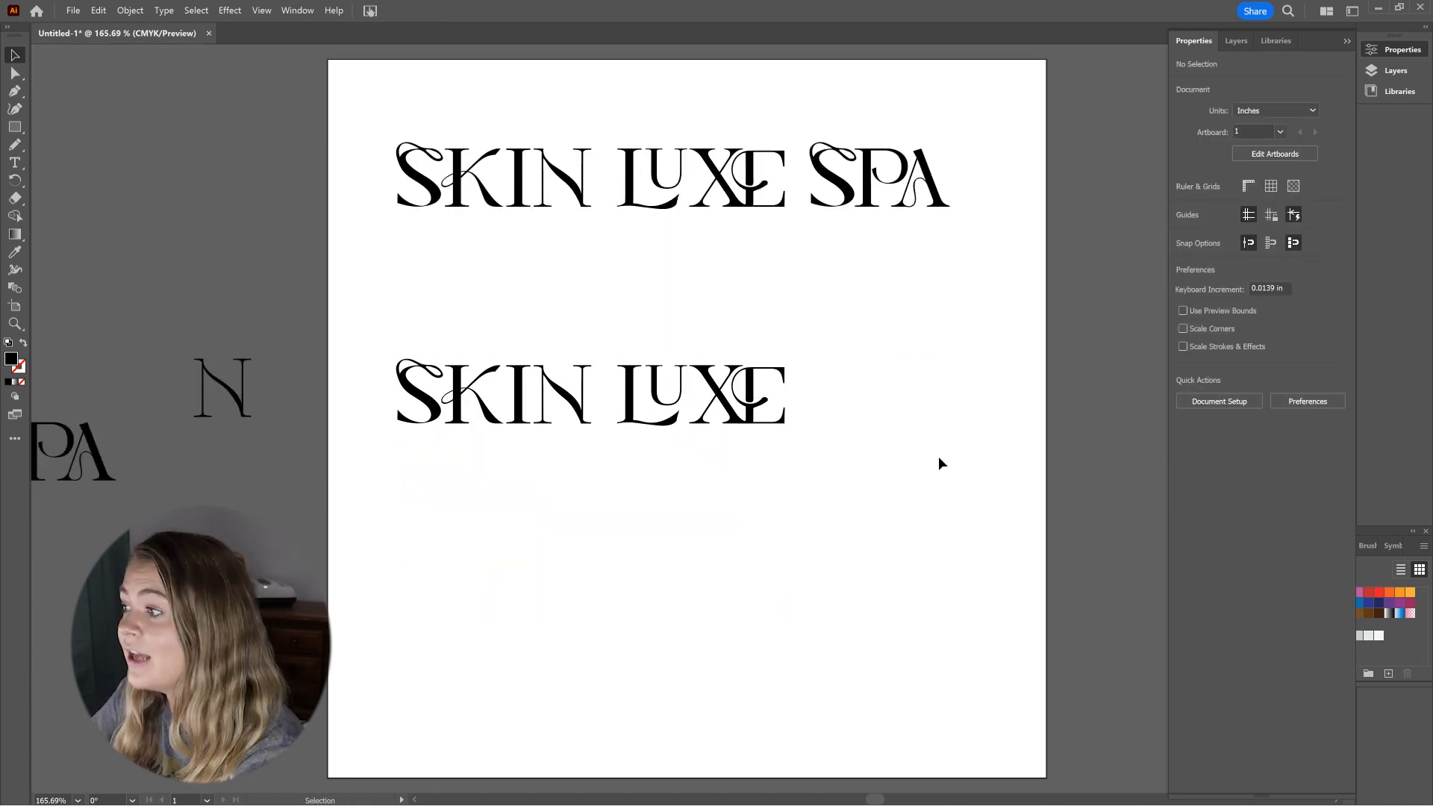
# Draw a circle about 0.54 in across over the E of the lower "SKIN LUXE"
pyautogui.press('l')
pyautogui.press('v')
pyautogui.moveTo(732, 341)
pyautogui.mouseDown()
pyautogui.moveTo(844, 452)
pyautogui.moveTo(817, 409)
pyautogui.mouseUp()
# Add the text "SPA" along the circle's outline as type on a path
pyautogui.click(783, 334)
pyautogui.write('SPA')
pyautogui.hotkey('ctrl', 'z')
pyautogui.hotkey('ctrl', 'z')
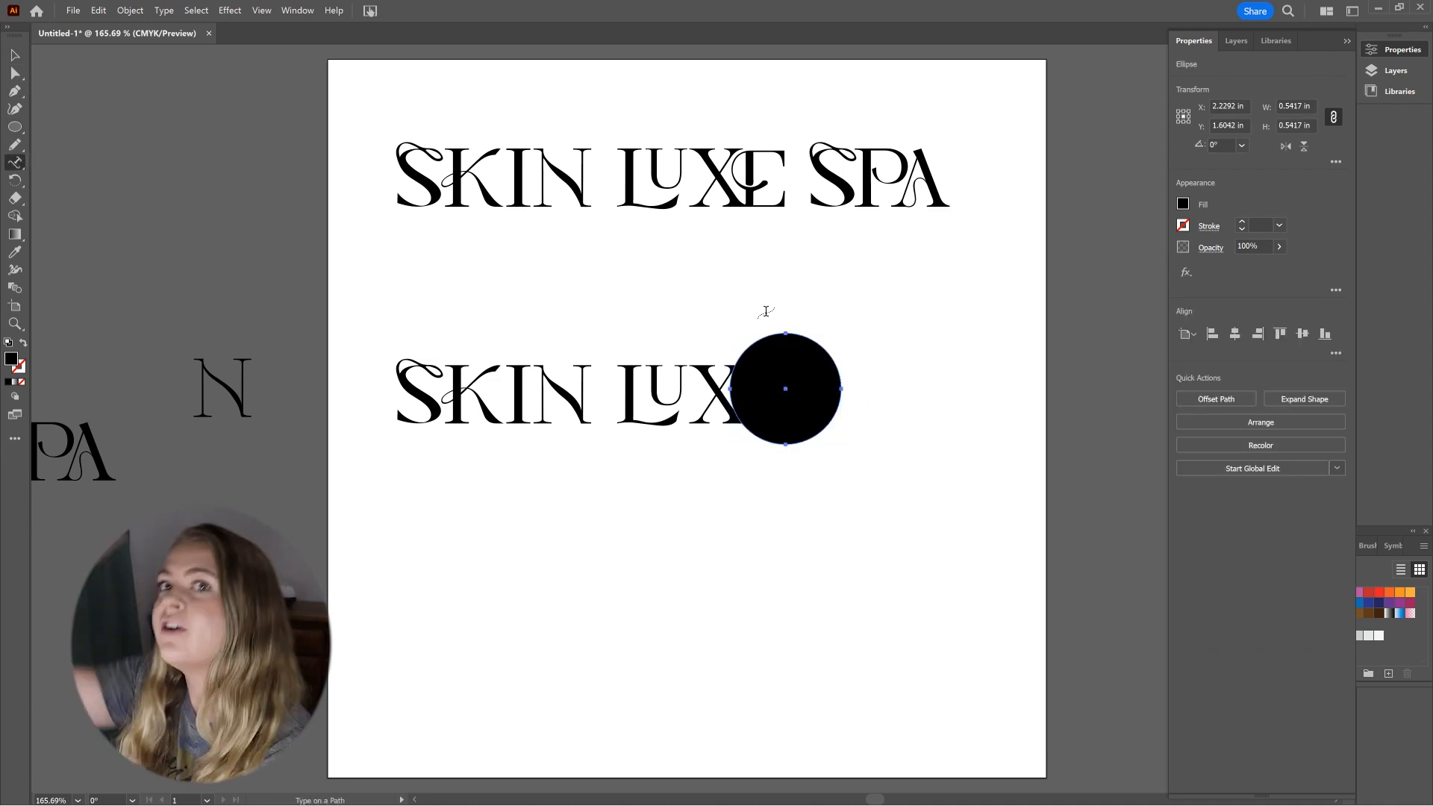
pyautogui.keyDown('alt'); pyautogui.click(785, 333); pyautogui.keyUp('alt')
pyautogui.write('SPA')
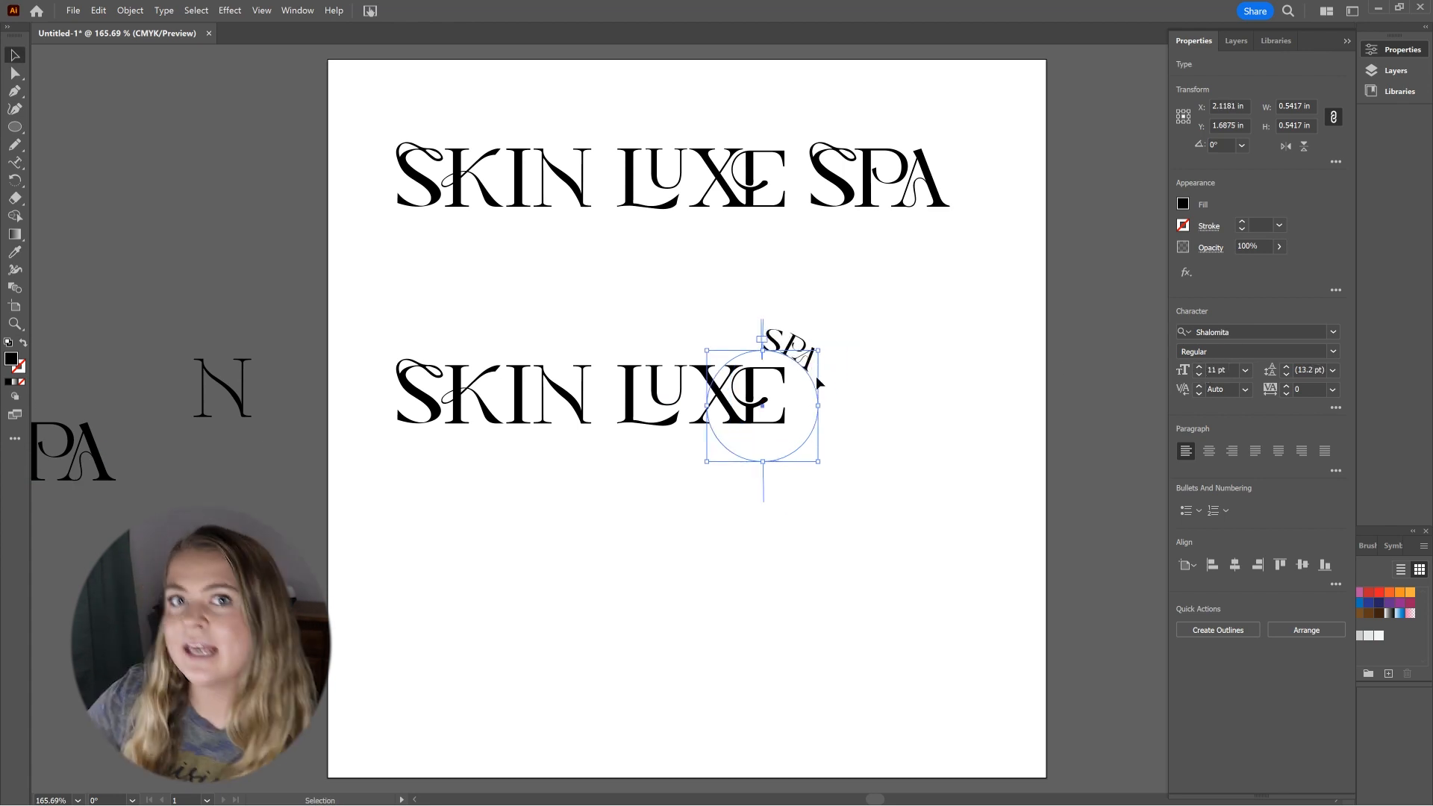
# Scale the circular SPA text down to about 0.42 in across and rotate it around the upper-right corner of the E
pyautogui.scroll(3, 816, 392)
pyautogui.moveTo(822, 553); pyautogui.dragTo(759, 495)
pyautogui.moveTo(724, 301); pyautogui.dragTo(765, 322)
pyautogui.moveTo(697, 295); pyautogui.dragTo(743, 302)
pyautogui.moveTo(858, 436); pyautogui.dragTo(836, 290)
pyautogui.click(843, 313)
pyautogui.moveTo(770, 338); pyautogui.dragTo(763, 331)
pyautogui.moveTo(794, 508); pyautogui.dragTo(788, 504)
# Widen the tracking of the curved SPA so its letters spread around the right side of the E
pyautogui.hotkey('ctrl', 'shift', 'o')
pyautogui.hotkey('ctrl', '+')
pyautogui.hotkey('ctrl', '+')
pyautogui.hotkey('ctrl', '+')
pyautogui.hotkey('ctrl', '+')
pyautogui.click(791, 512)
pyautogui.click(802, 508)
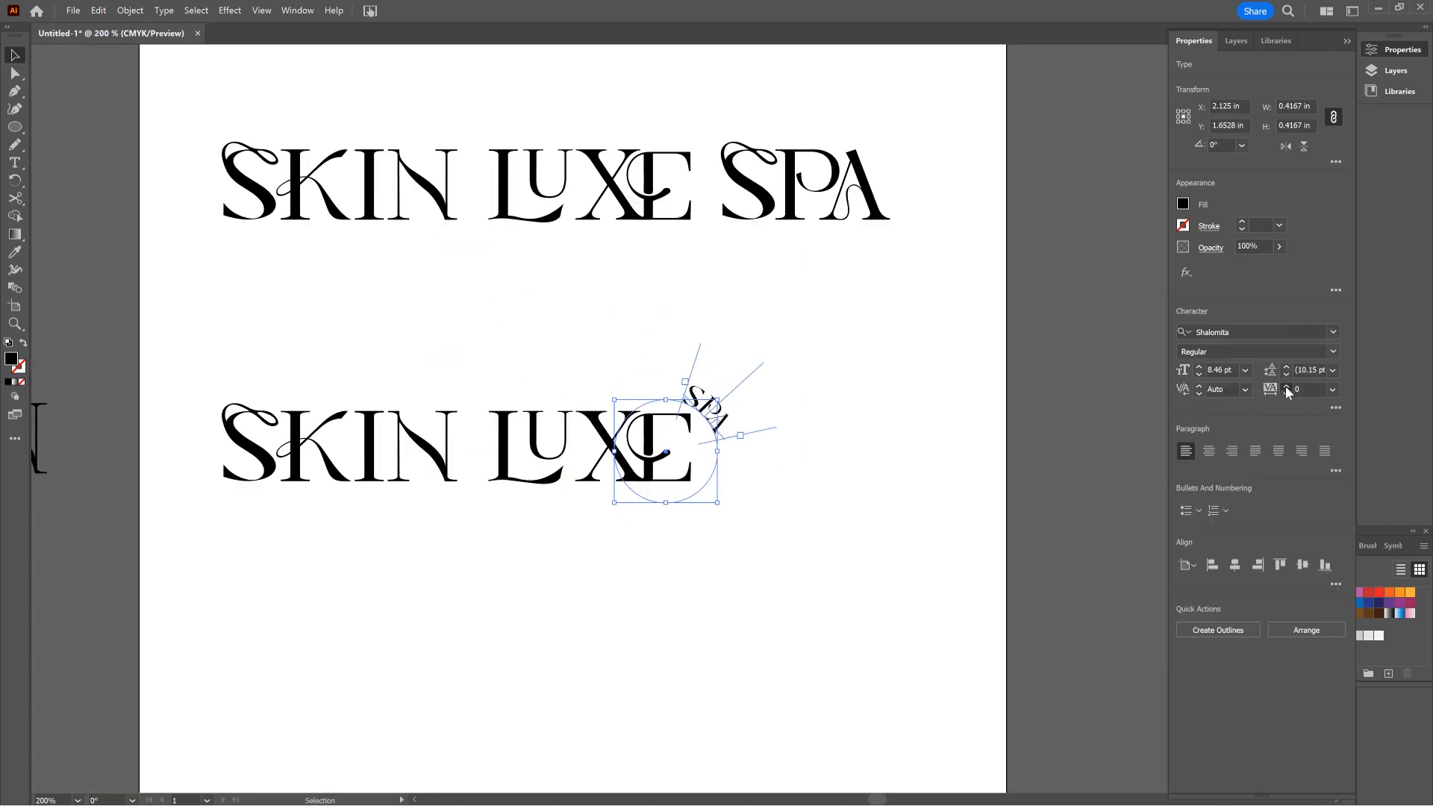
pyautogui.hotkey('ctrl', '+')
pyautogui.hotkey('ctrl', '+')
pyautogui.click(826, 634)
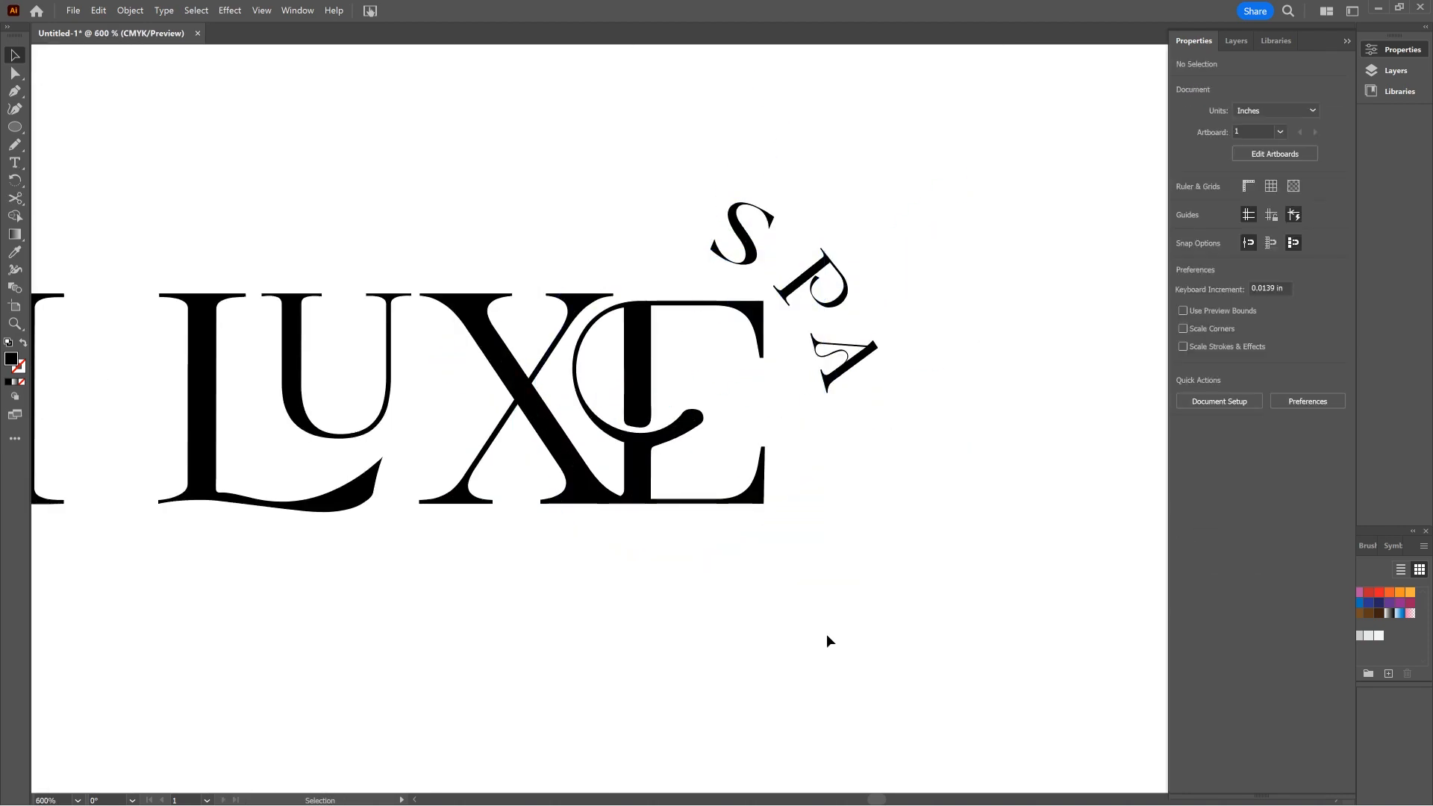
pyautogui.click(883, 506)
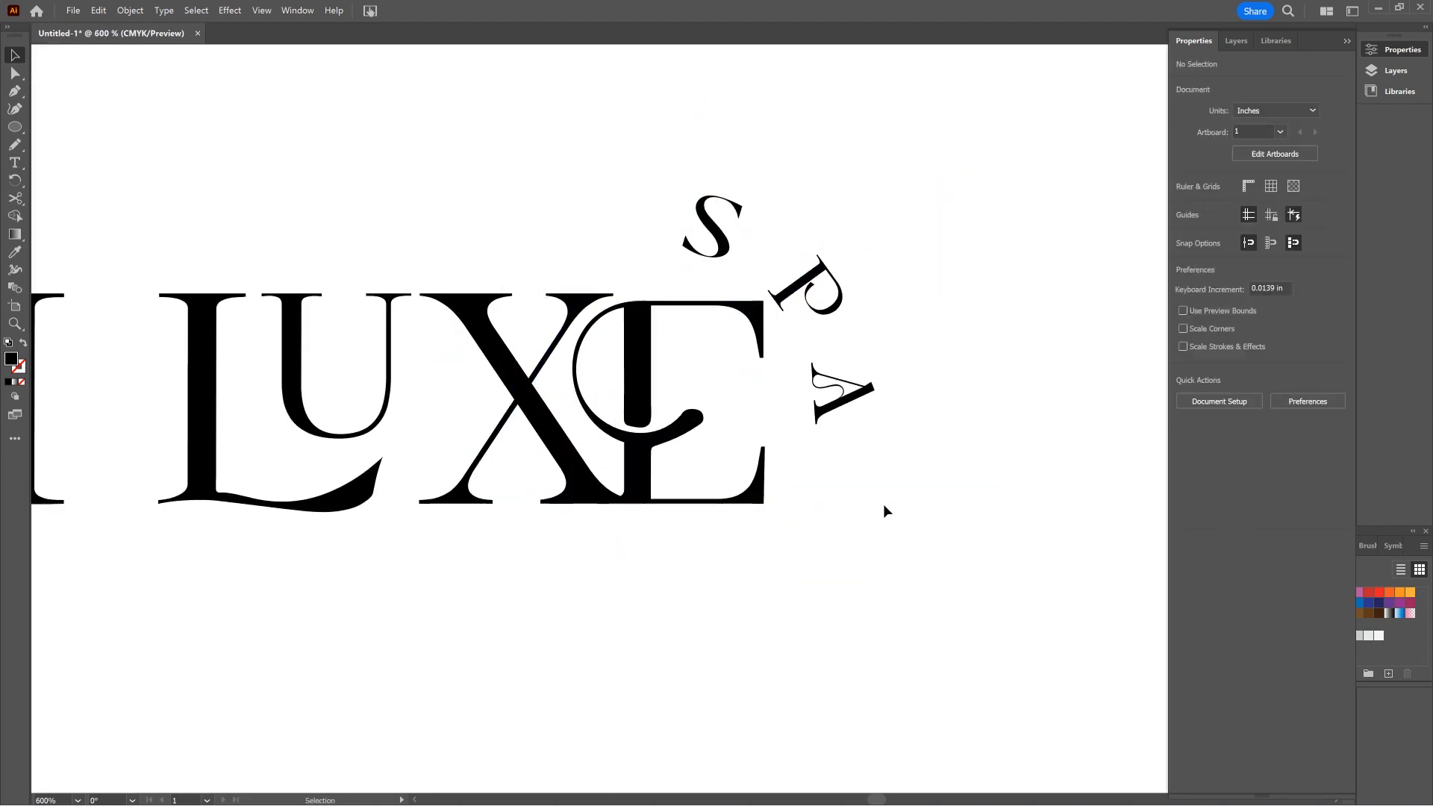
pyautogui.hotkey('ctrl', '0')
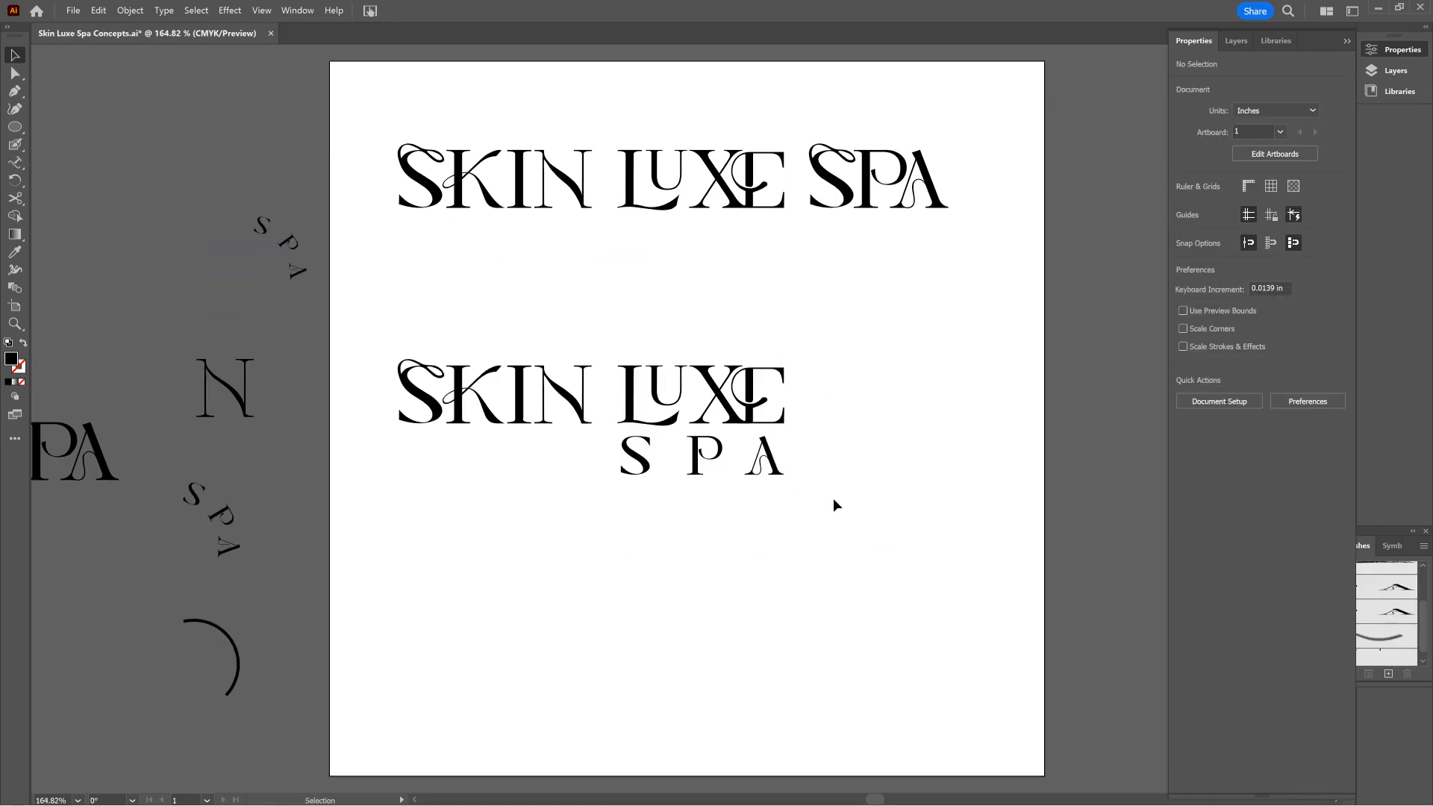
# Set up further SKIN LUXE versions, one with a vertical SPA after the E and one with a compact curved SPA over its corner
pyautogui.moveTo(860, 448); pyautogui.dragTo(811, 397)
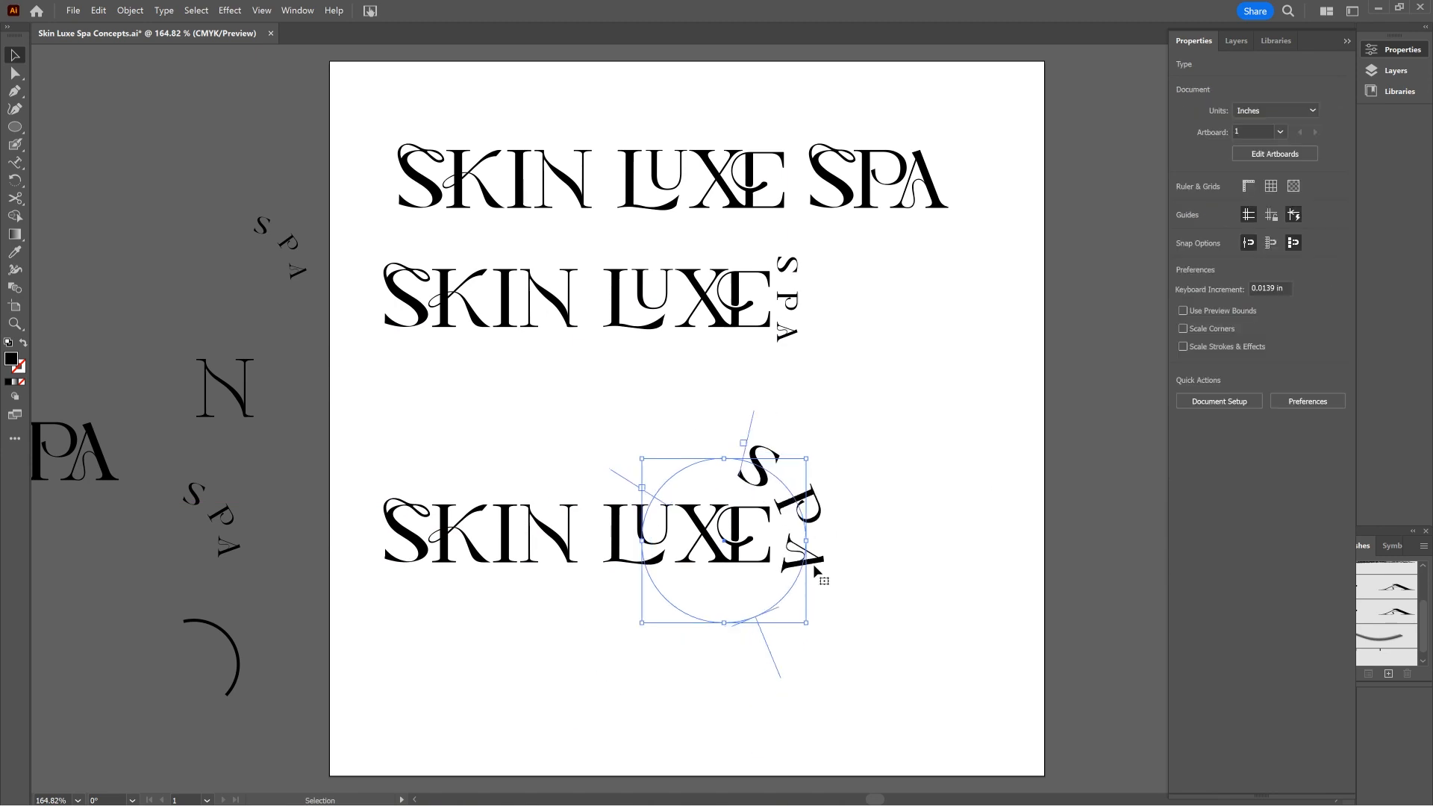
pyautogui.click(869, 597)
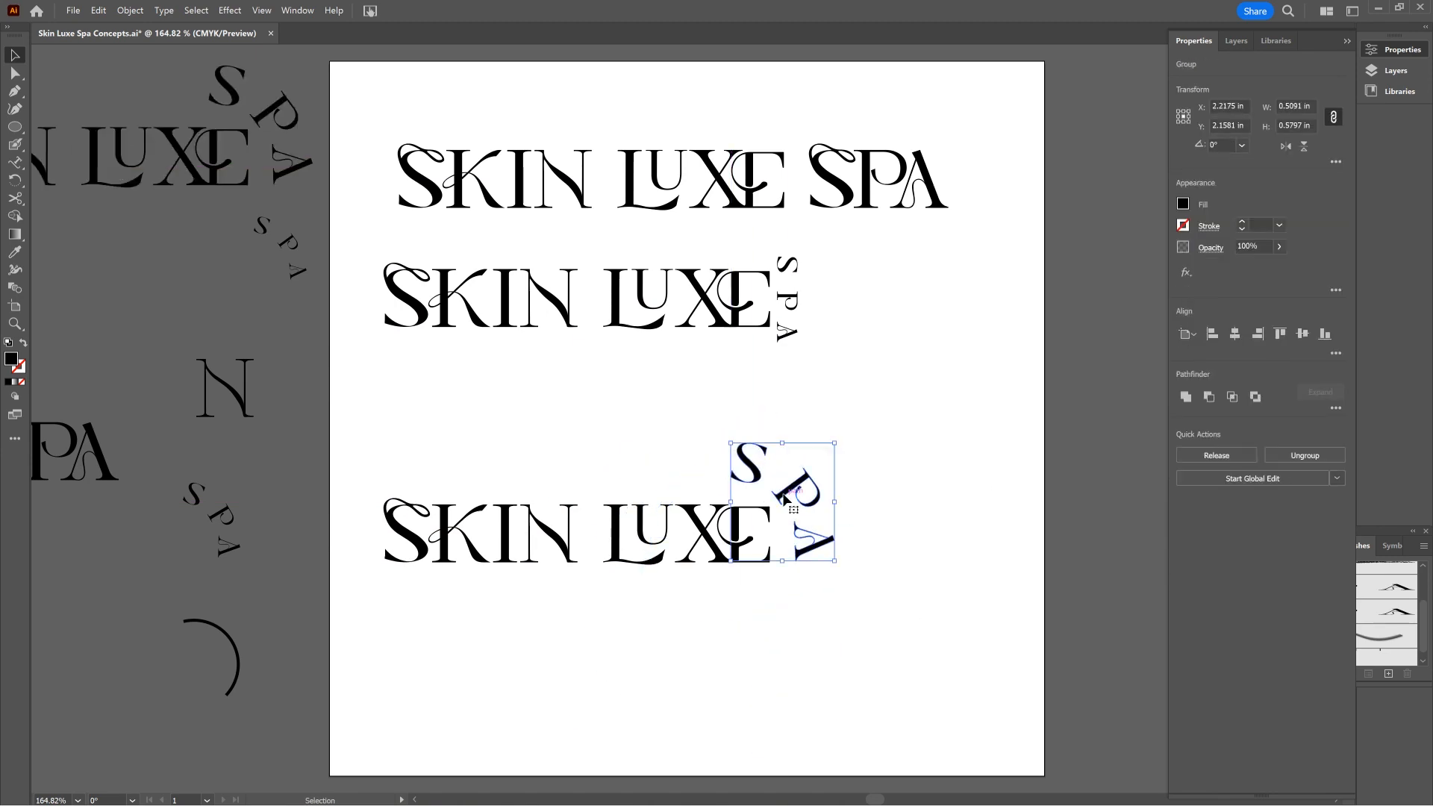
pyautogui.hotkey('ctrl', '=')
pyautogui.hotkey('ctrl', '=')
pyautogui.hotkey('ctrl', '=')
pyautogui.hotkey('ctrl', '=')
pyautogui.moveTo(836, 538); pyautogui.dragTo(818, 518)
pyautogui.doubleClick(818, 518)
pyautogui.hotkey('ctrl', '0')
pyautogui.hotkey('ctrl', '=')
pyautogui.hotkey('ctrl', '=')
pyautogui.hotkey('ctrl', '=')
pyautogui.hotkey('ctrl', '=')
pyautogui.hotkey('ctrl', '=')
pyautogui.press('Escape')
pyautogui.doubleClick(634, 365)
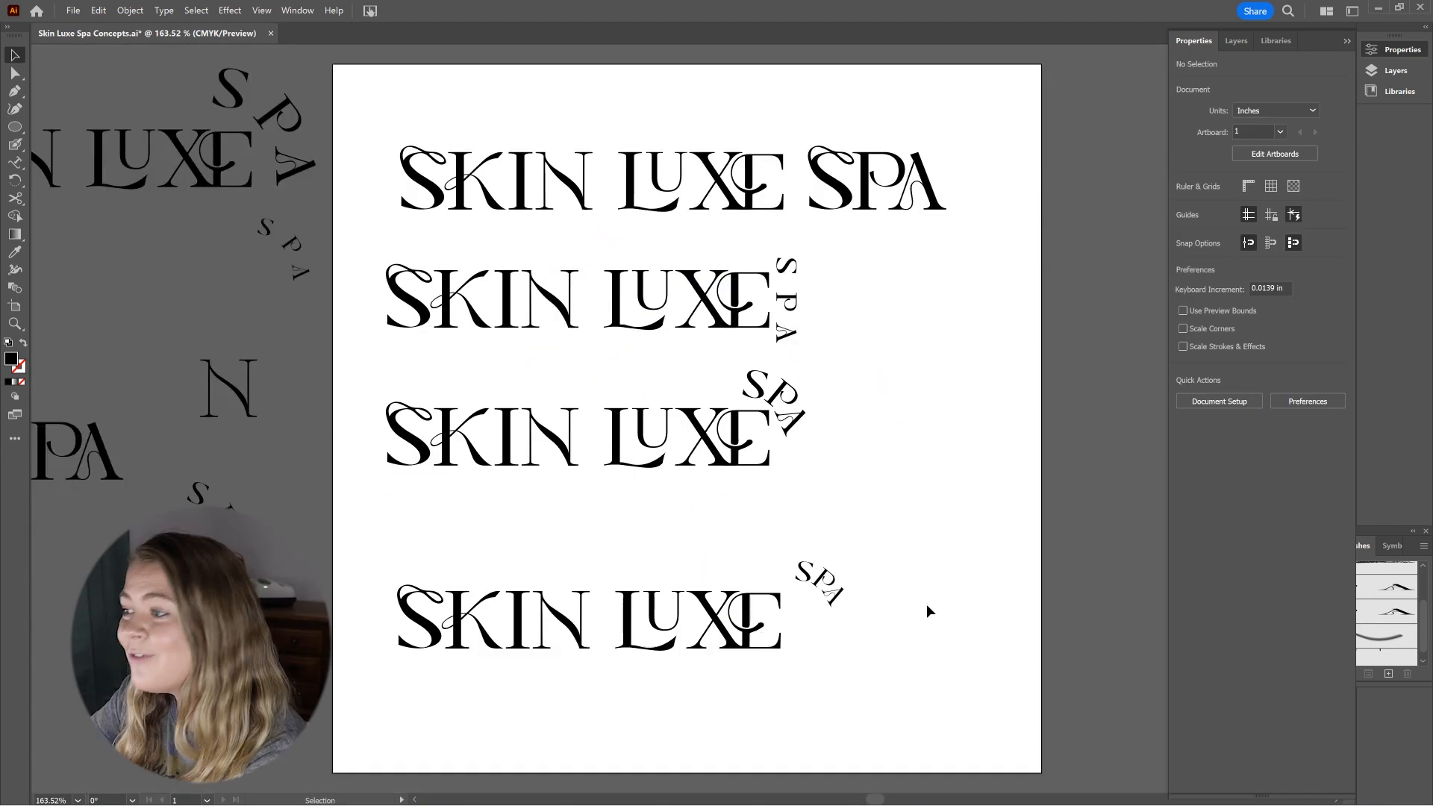
# Move LUXE beneath SKIN in the lowest copy, offset to the right, to form a stacked version
pyautogui.doubleClick(681, 594)
pyautogui.moveTo(681, 595); pyautogui.dragTo(527, 683)
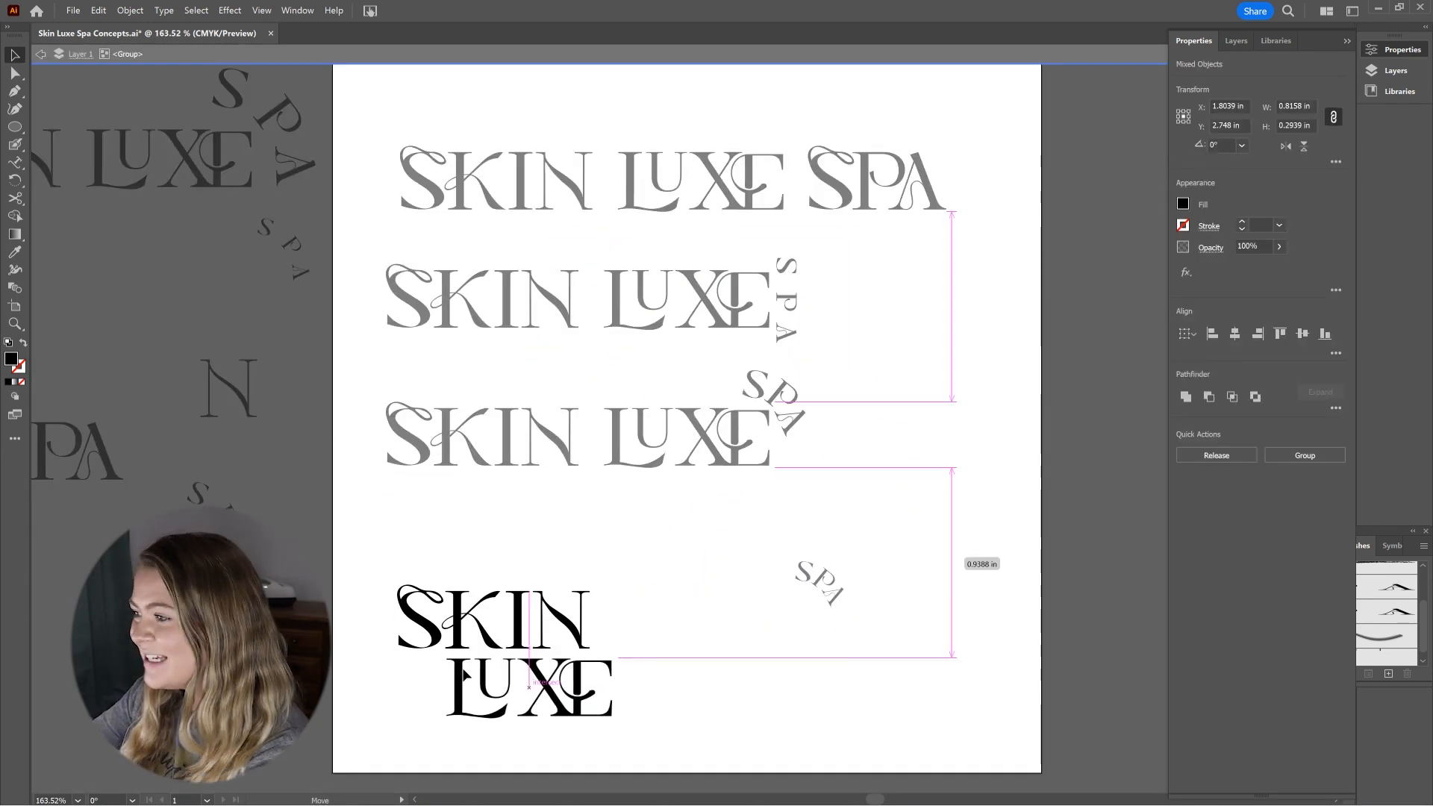
pyautogui.press('Escape')
# Move the small curved SPA beside the stacked words and enlarge its circle to about 0.71 in across
pyautogui.click(834, 597)
pyautogui.moveTo(713, 606); pyautogui.dragTo(619, 591)
pyautogui.moveTo(572, 669); pyautogui.dragTo(619, 698)
pyautogui.moveTo(653, 639); pyautogui.dragTo(666, 638)
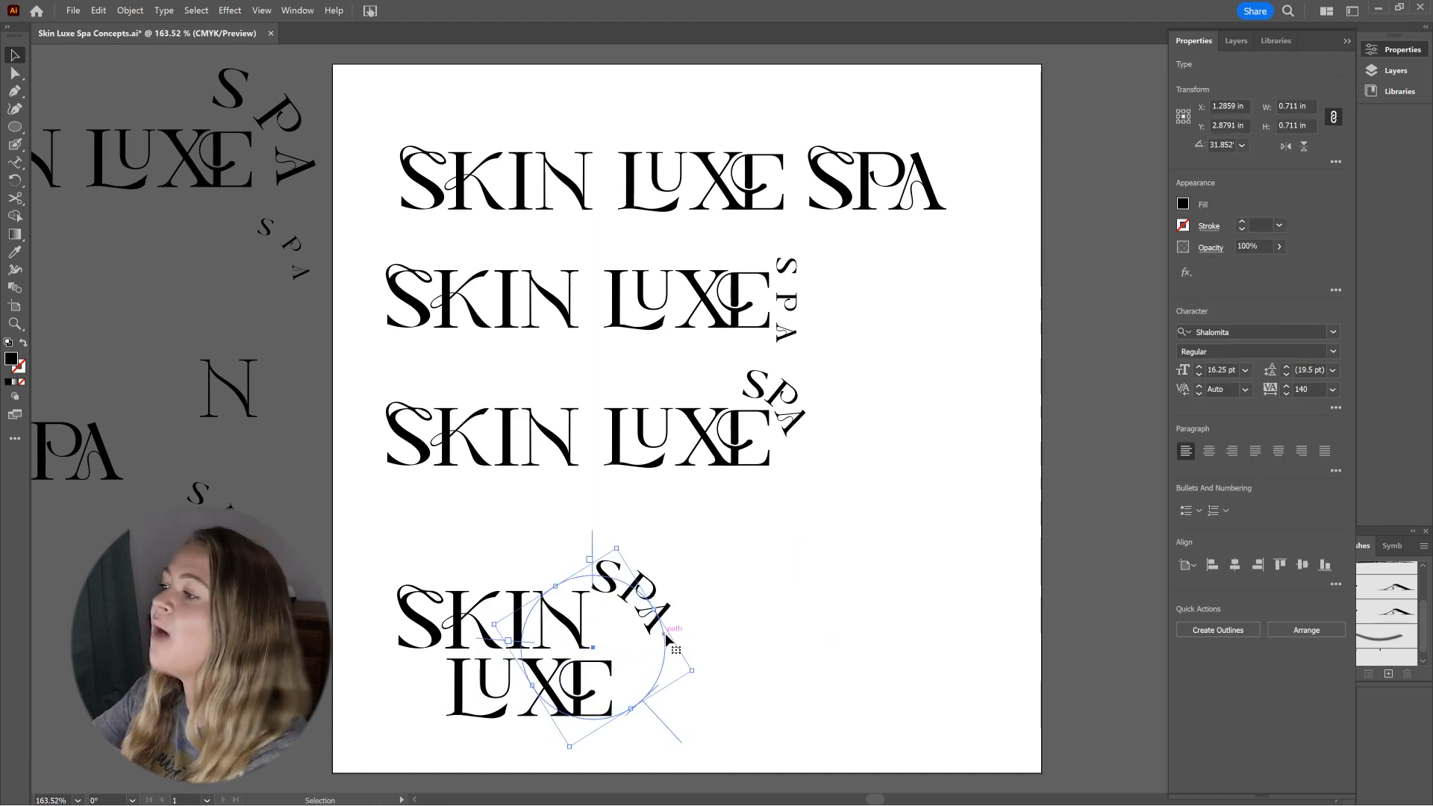
# Widen the curved SPA's tracking, shrink its circle and rotate the letters around the right side of the stacked words
pyautogui.click(1288, 387)
pyautogui.click(638, 594)
pyautogui.moveTo(610, 536); pyautogui.dragTo(651, 545)
pyautogui.moveTo(665, 595)
pyautogui.mouseDown()
pyautogui.moveTo(663, 617)
pyautogui.moveTo(631, 590)
pyautogui.moveTo(661, 618)
pyautogui.mouseUp()
pyautogui.click(756, 650)
pyautogui.moveTo(627, 543); pyautogui.dragTo(613, 539)
pyautogui.click(661, 561)
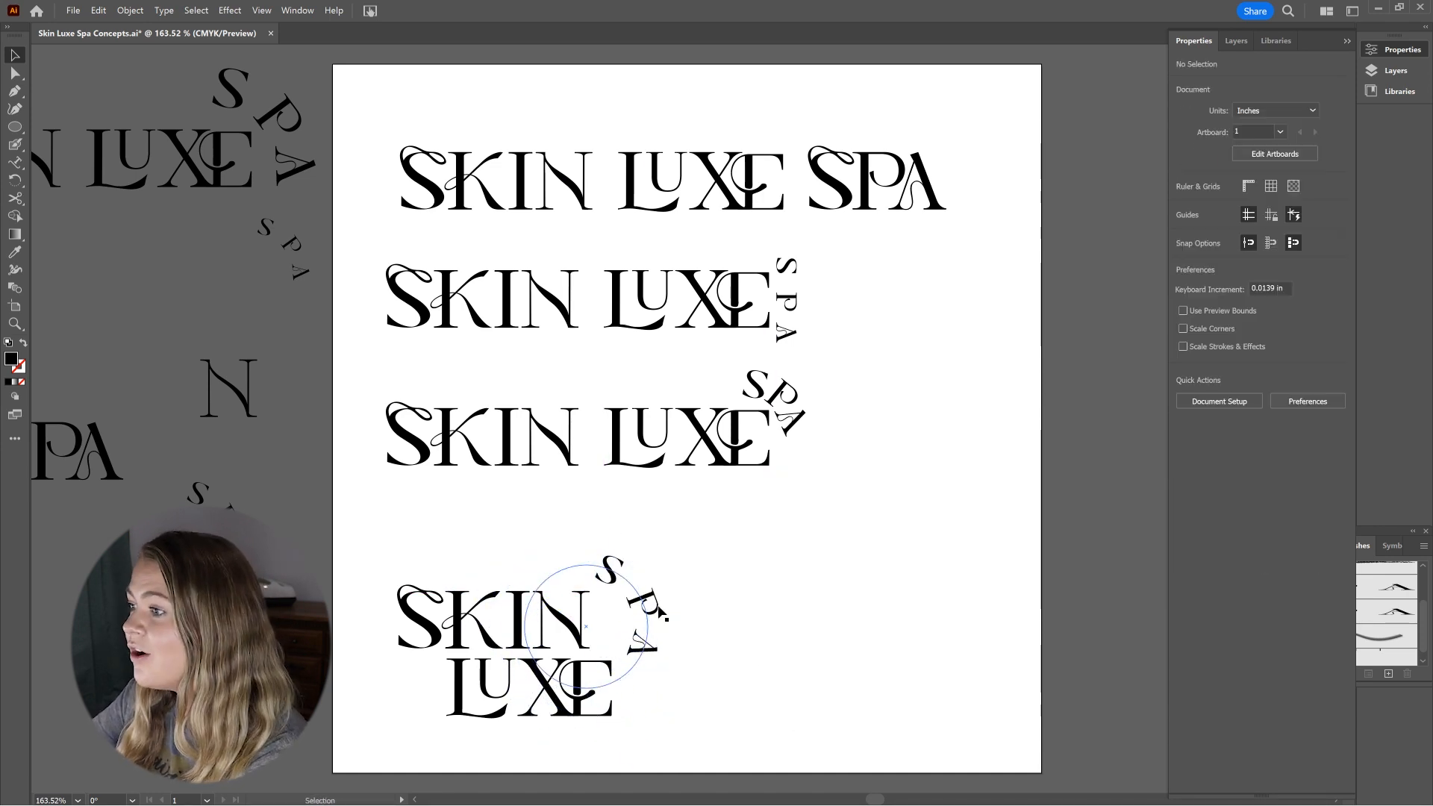
# Duplicate the stacked SKIN LUXE to the right without its curved text, and place a small horizontal SPA next to LUXE
pyautogui.hotkey('ctrl', '1')
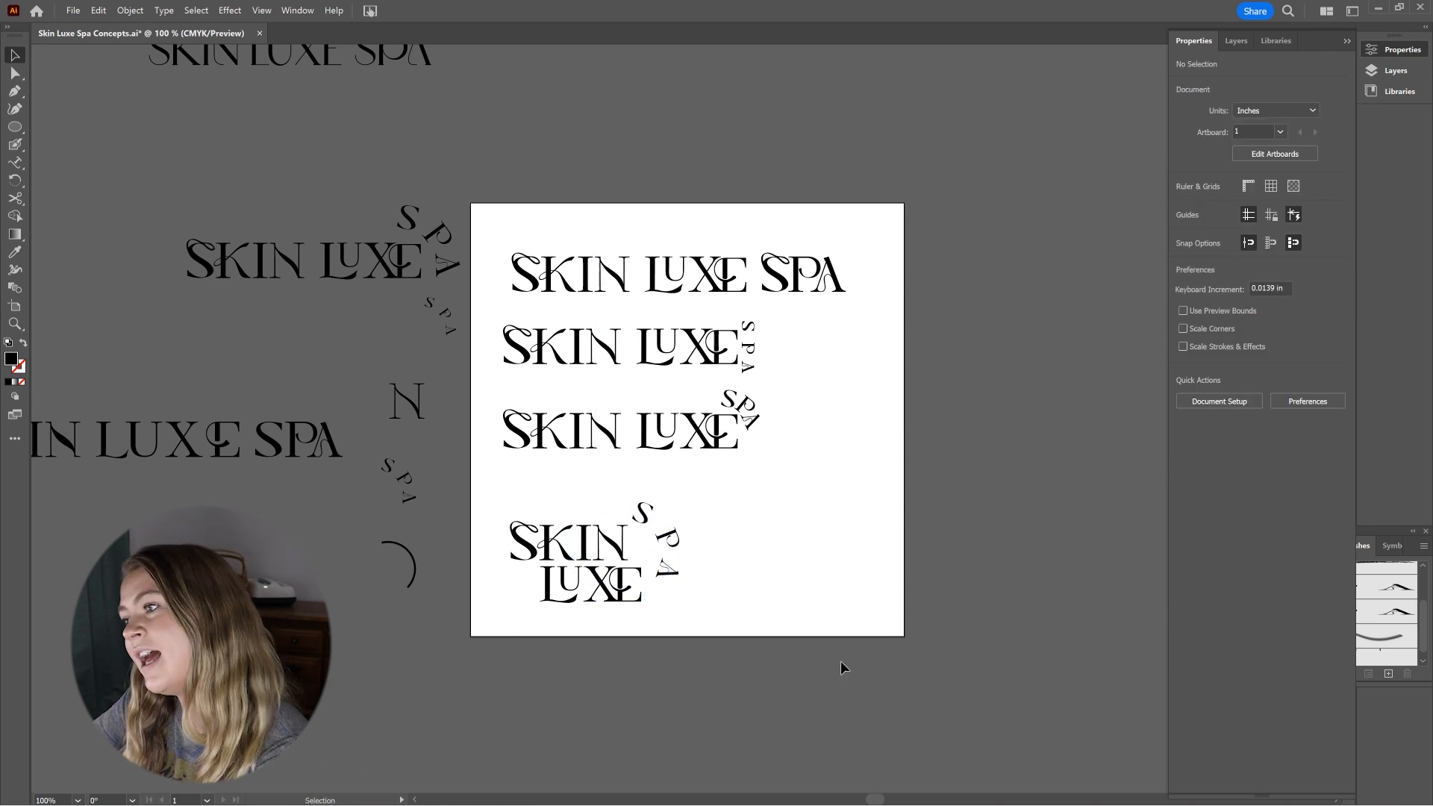
pyautogui.moveTo(630, 597); pyautogui.dragTo(844, 556)
pyautogui.click(749, 347)
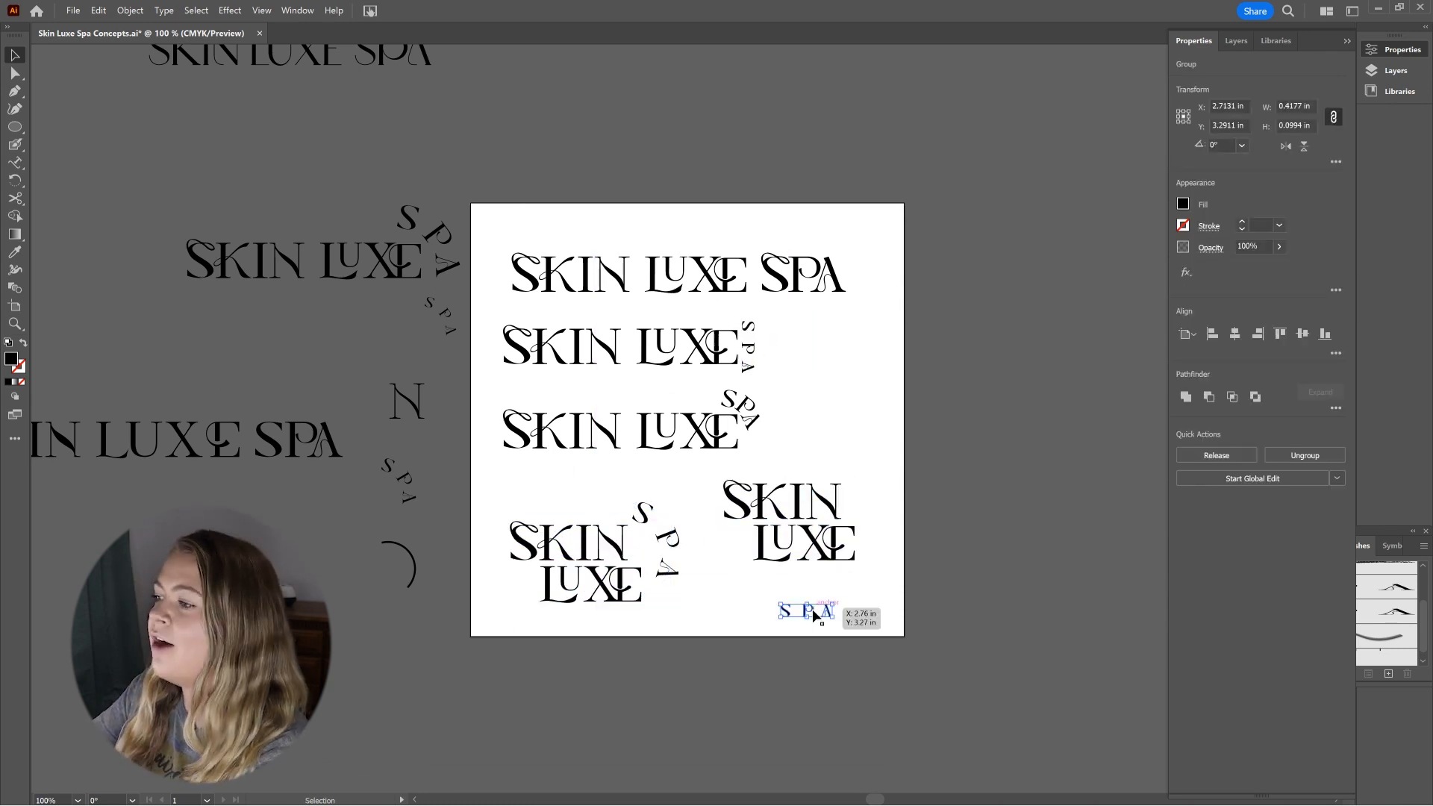
pyautogui.moveTo(812, 609); pyautogui.dragTo(744, 547)
# Move the small SPA from the left of LUXE to the right side of the duplicated stack
pyautogui.hotkey('ctrl', '+')
pyautogui.hotkey('ctrl', '+')
pyautogui.hotkey('ctrl', '+')
pyautogui.moveTo(776, 442); pyautogui.dragTo(709, 321)
pyautogui.moveTo(697, 411); pyautogui.dragTo(1076, 388)
pyautogui.click(1045, 554)
# Turn the small SPA vertical, place it right after the E and fit it to the height of LUXE
pyautogui.hotkey('ctrl', '0')
pyautogui.click(980, 574)
pyautogui.moveTo(995, 559); pyautogui.dragTo(998, 590)
pyautogui.click(1016, 545)
pyautogui.click(996, 550)
pyautogui.hotkey('ctrl', '+')
pyautogui.hotkey('ctrl', '+')
pyautogui.hotkey('ctrl', '+')
pyautogui.hotkey('ctrl', '+')
pyautogui.hotkey('ctrl', '+')
pyautogui.hotkey('ctrl', '+')
pyautogui.moveTo(739, 199); pyautogui.dragTo(739, 240)
pyautogui.click(857, 316)
pyautogui.hotkey('ctrl', '0')
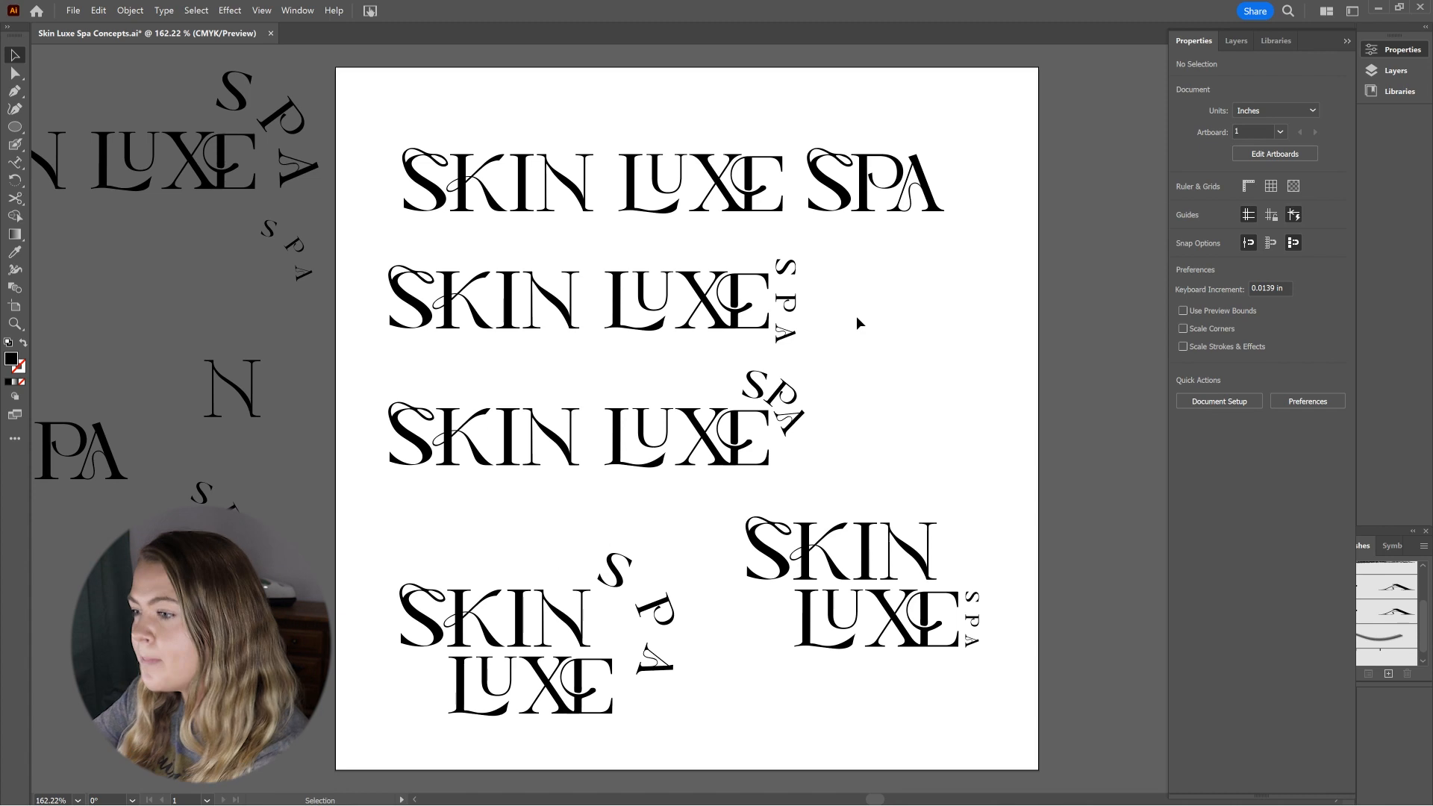
# Copy the flourished S from the top wordmark's SPA and duplicate the vertical SPA to the right as a spare
pyautogui.click(970, 598)
pyautogui.doubleClick(832, 168)
pyautogui.press('Escape')
pyautogui.click(972, 608)
pyautogui.hotkey('ctrl', '+')
pyautogui.hotkey('ctrl', '+')
pyautogui.hotkey('ctrl', '+')
pyautogui.hotkey('ctrl', '+')
pyautogui.doubleClick(686, 412)
pyautogui.press('Escape')
pyautogui.moveTo(687, 411); pyautogui.dragTo(903, 410)
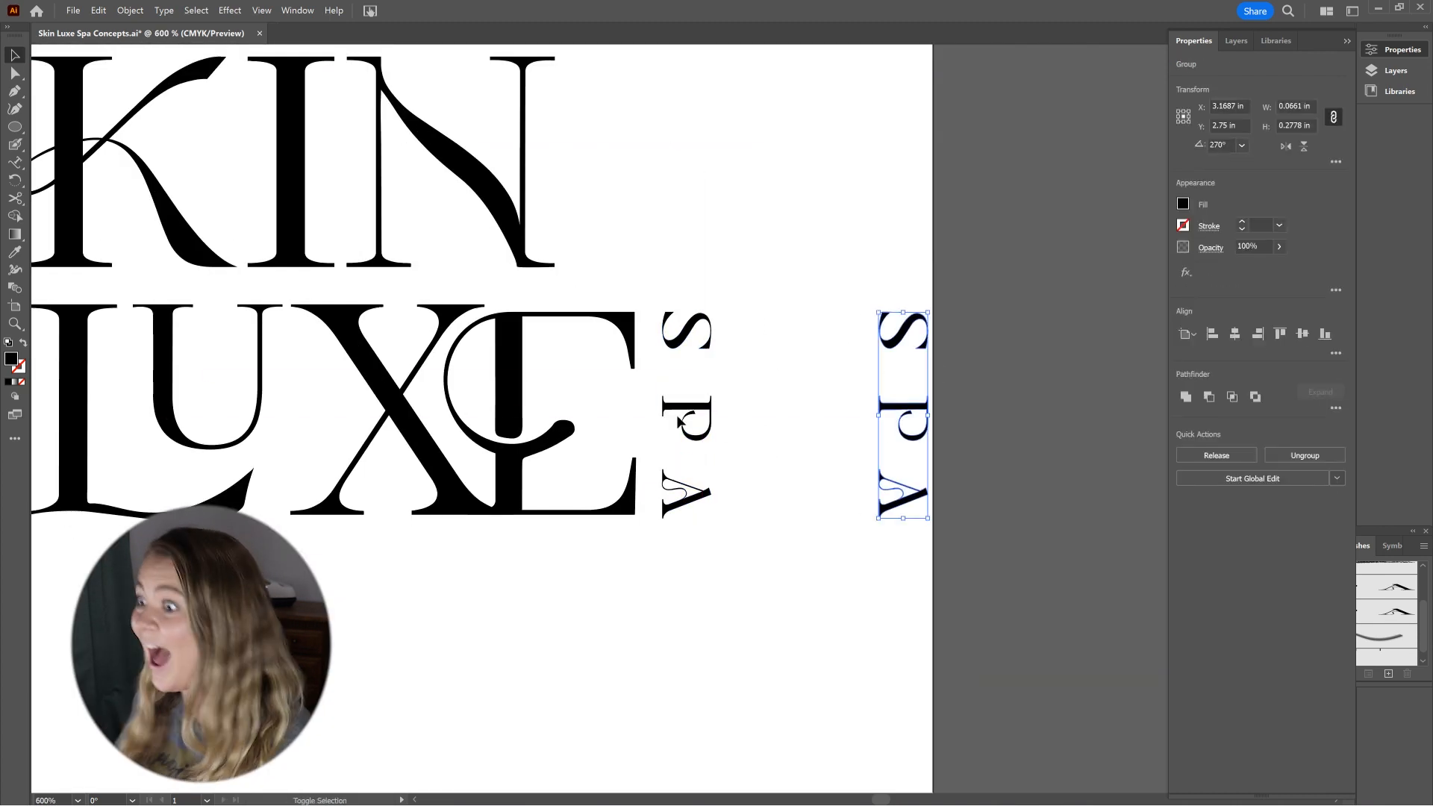
# Paste the flourished S into the vertical SPA group and align its top with the plain S
pyautogui.doubleClick(698, 407)
pyautogui.hotkey('ctrl', 'v')
pyautogui.moveTo(777, 538); pyautogui.dragTo(649, 317)
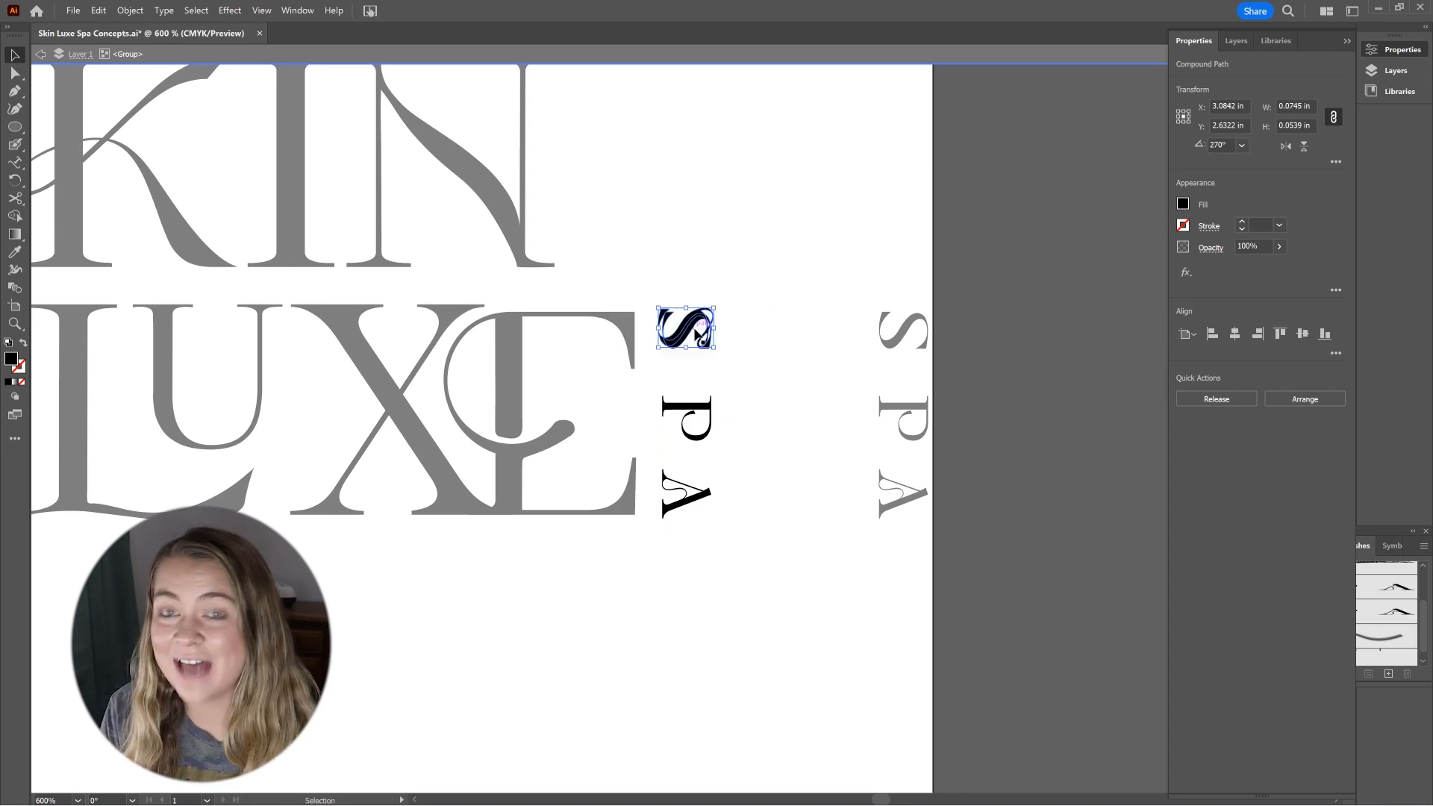
pyautogui.hotkey('ctrl', '+')
pyautogui.hotkey('ctrl', '+')
pyautogui.hotkey('ctrl', '+')
pyautogui.hotkey('ctrl', '+')
pyautogui.keyDown('shift'); pyautogui.click(721, 499); pyautogui.keyUp('shift')
pyautogui.click(1280, 333)
pyautogui.click(872, 392)
pyautogui.click(586, 392)
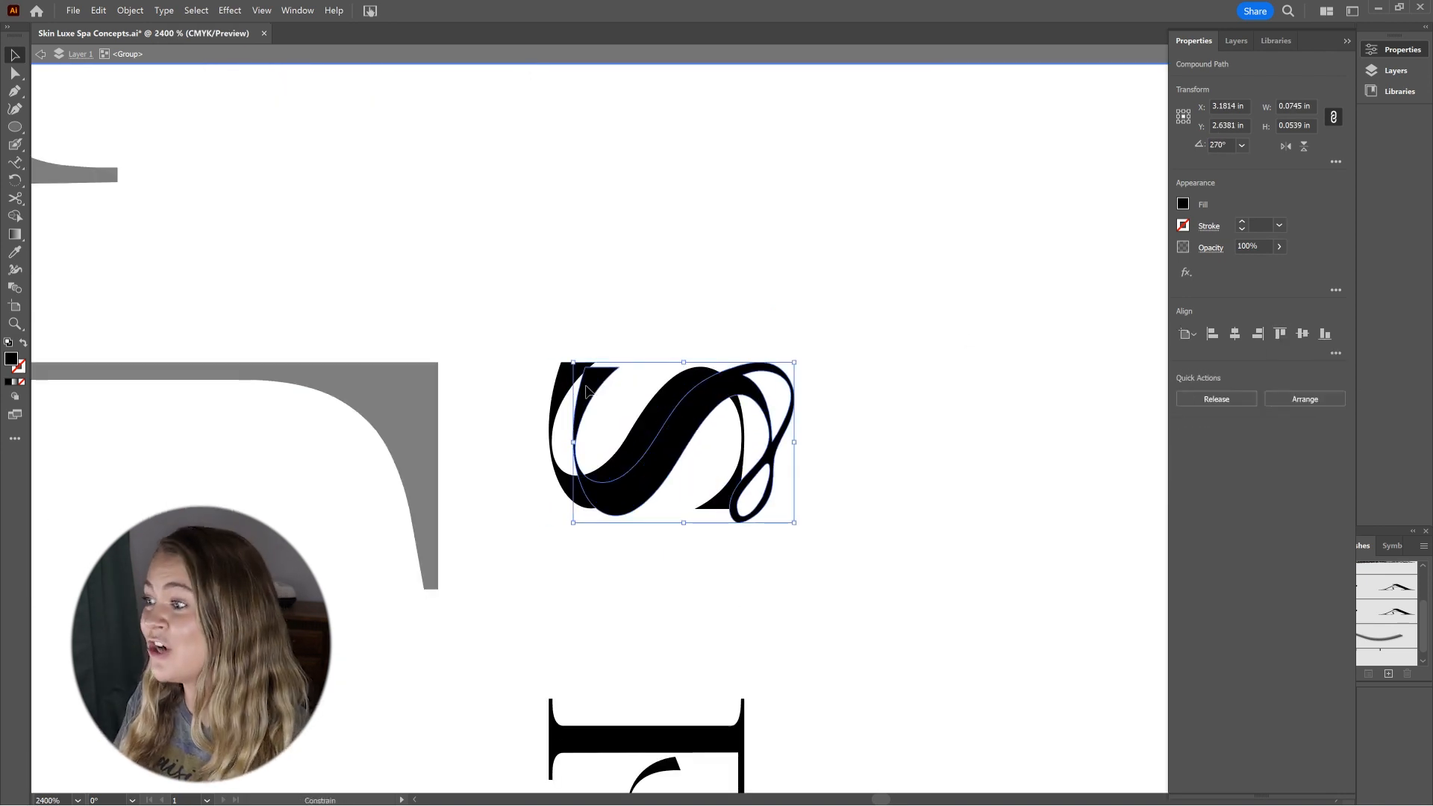
# Delete the plain S from the vertical SPA, keeping the flourished S
pyautogui.keyDown('shift'); pyautogui.click(562, 405); pyautogui.keyUp('shift')
pyautogui.click(554, 400)
pyautogui.press('Delete')
# Try aligning the flourished S with the P of the vertical SPA
pyautogui.click(578, 407)
pyautogui.keyDown('shift'); pyautogui.click(595, 737); pyautogui.keyUp('shift')
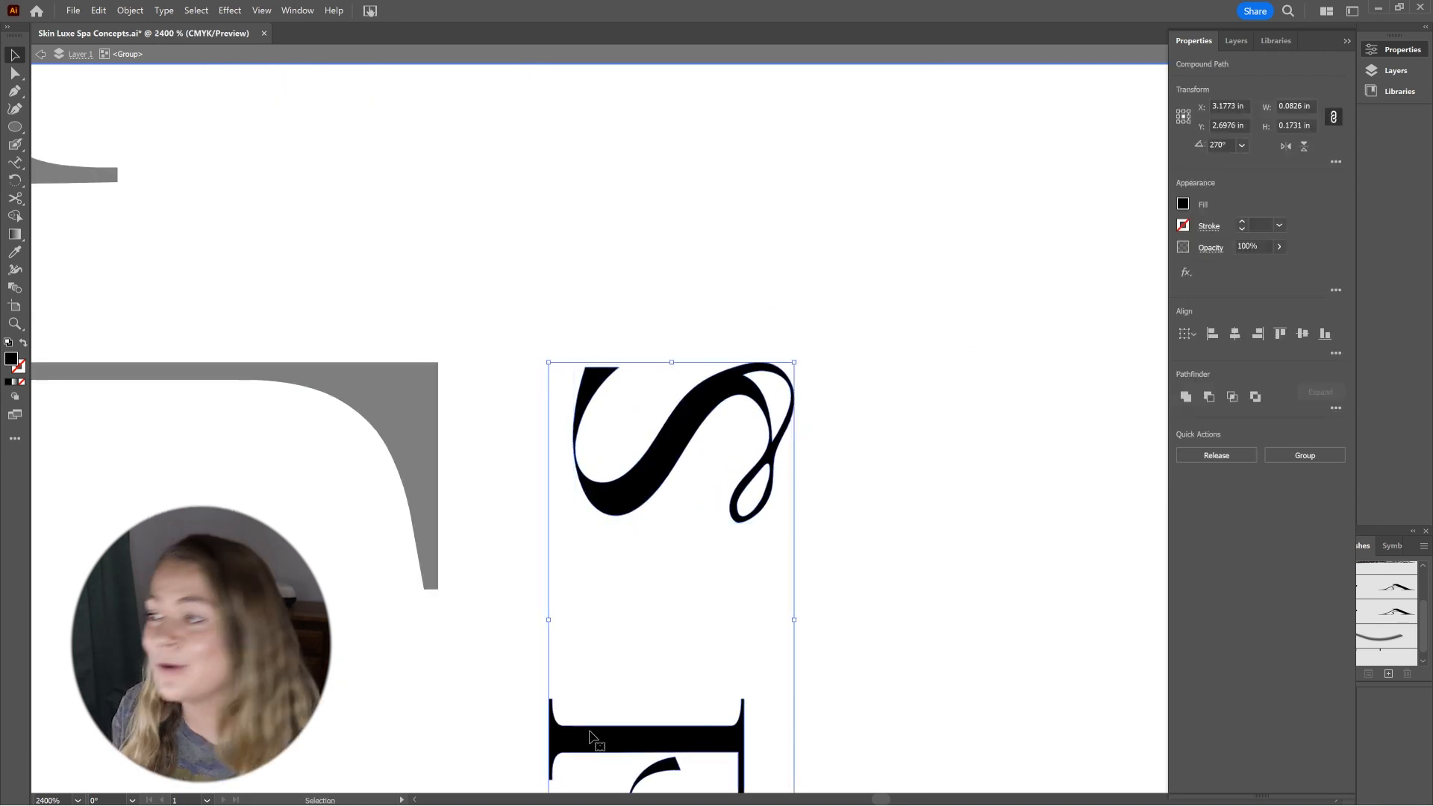
pyautogui.click(595, 738)
pyautogui.click(1324, 334)
pyautogui.hotkey('ctrl', 'z')
# Leave the SPA group and move the spare vertical SPA off the artboard to the right
pyautogui.click(916, 363)
pyautogui.hotkey('ctrl', '-')
pyautogui.hotkey('ctrl', '-')
pyautogui.hotkey('ctrl', '-')
pyautogui.hotkey('ctrl', '-')
pyautogui.hotkey('ctrl', '-')
pyautogui.hotkey('ctrl', '-')
pyautogui.press('Escape')
pyautogui.moveTo(797, 464); pyautogui.dragTo(862, 463)
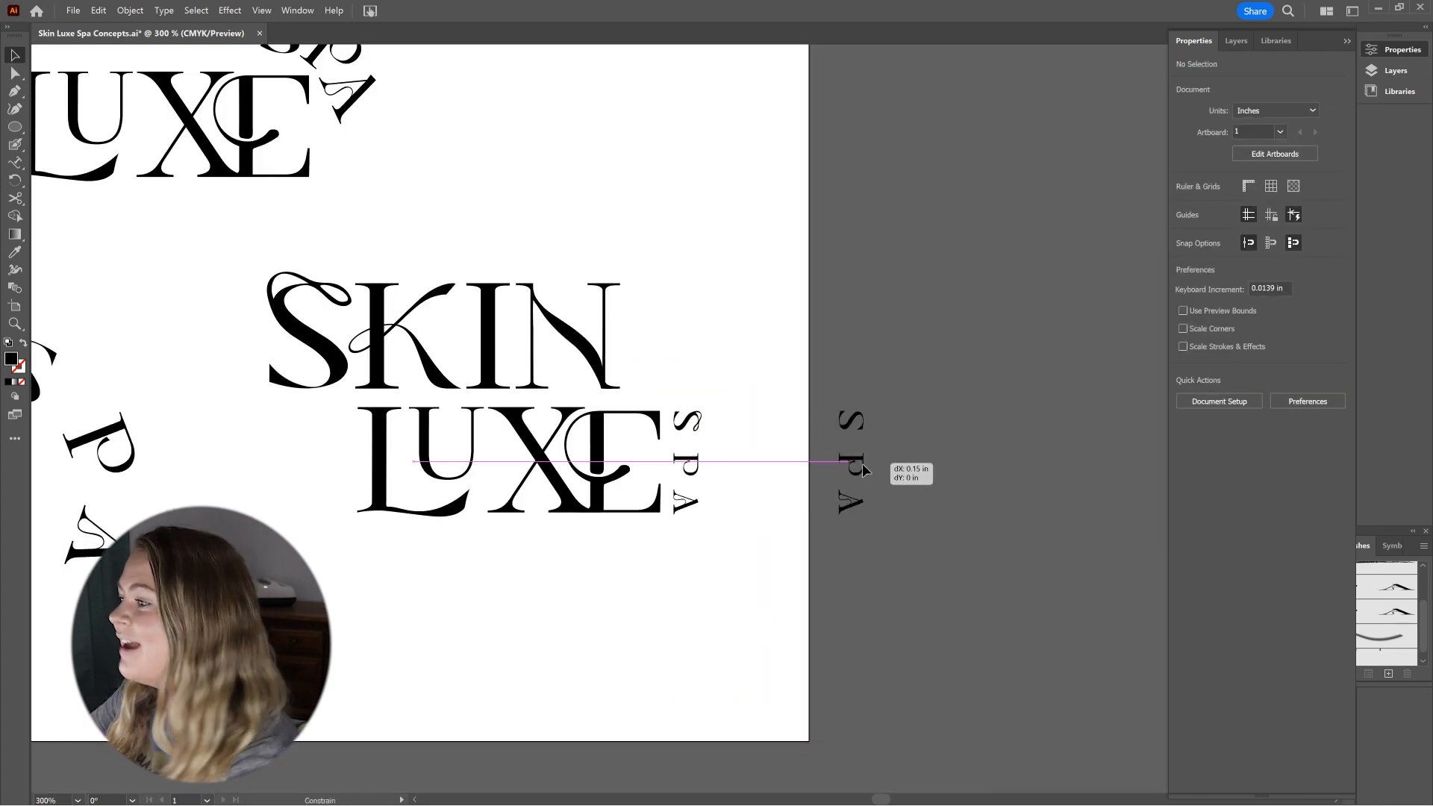
# Delete the stacked version with the curved SPA from the second artboard
pyautogui.click(809, 615)
pyautogui.hotkey('ctrl', '1')
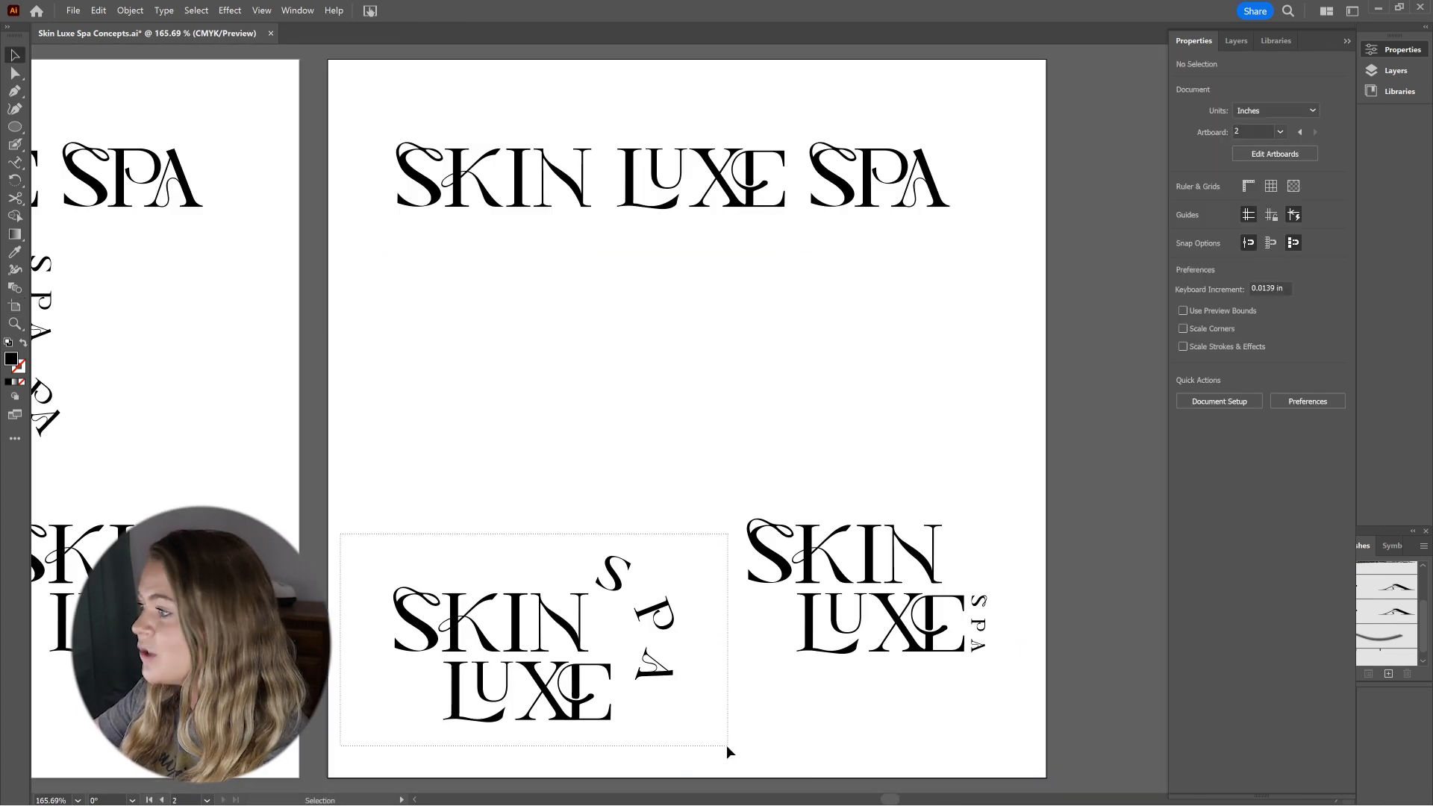
pyautogui.press('Delete')
# Add the text "MAIN LOGO" to the second artboard and set it in the Almanach font
pyautogui.press('t')
pyautogui.click(508, 357)
pyautogui.write('main logo')
pyautogui.press('Escape')
pyautogui.click(1247, 332)
pyautogui.write('alma')
pyautogui.click(1195, 553)
# Place the label at the artboard's top, lower the horizontal wordmark, and centre the stacked logo beneath the label
pyautogui.moveTo(730, 348); pyautogui.dragTo(769, 105)
pyautogui.moveTo(765, 179); pyautogui.dragTo(765, 381)
pyautogui.moveTo(773, 551); pyautogui.dragTo(708, 547)
pyautogui.moveTo(828, 552); pyautogui.dragTo(654, 188)
pyautogui.click(1235, 333)
pyautogui.click(857, 140)
# Draw a horizontal line on each side of the MAIN LOGO label and align the lines vertically with the text
pyautogui.press('\\')
pyautogui.moveTo(839, 102)
pyautogui.mouseDown()
pyautogui.moveTo(1012, 101)
pyautogui.moveTo(494, 106)
pyautogui.mouseUp()
pyautogui.click(15, 53)
pyautogui.keyDown('shift'); pyautogui.click(784, 105); pyautogui.keyUp('shift')
pyautogui.click(1301, 333)
pyautogui.click(992, 145)
pyautogui.moveTo(938, 147); pyautogui.dragTo(472, 79)
pyautogui.click(731, 277)
pyautogui.click(896, 106)
pyautogui.moveTo(1012, 126); pyautogui.dragTo(998, 116)
pyautogui.click(572, 79)
# Adjust the stacked logo beneath its label and move the horizontal wordmark to the lower part of the artboard
pyautogui.moveTo(571, 79); pyautogui.dragTo(720, 224)
pyautogui.keyDown('shift'); pyautogui.click(720, 109); pyautogui.keyUp('shift')
pyautogui.moveTo(754, 283); pyautogui.dragTo(754, 269)
pyautogui.click(744, 466)
pyautogui.hotkey('ctrl', '-')
pyautogui.moveTo(716, 387); pyautogui.dragTo(717, 580)
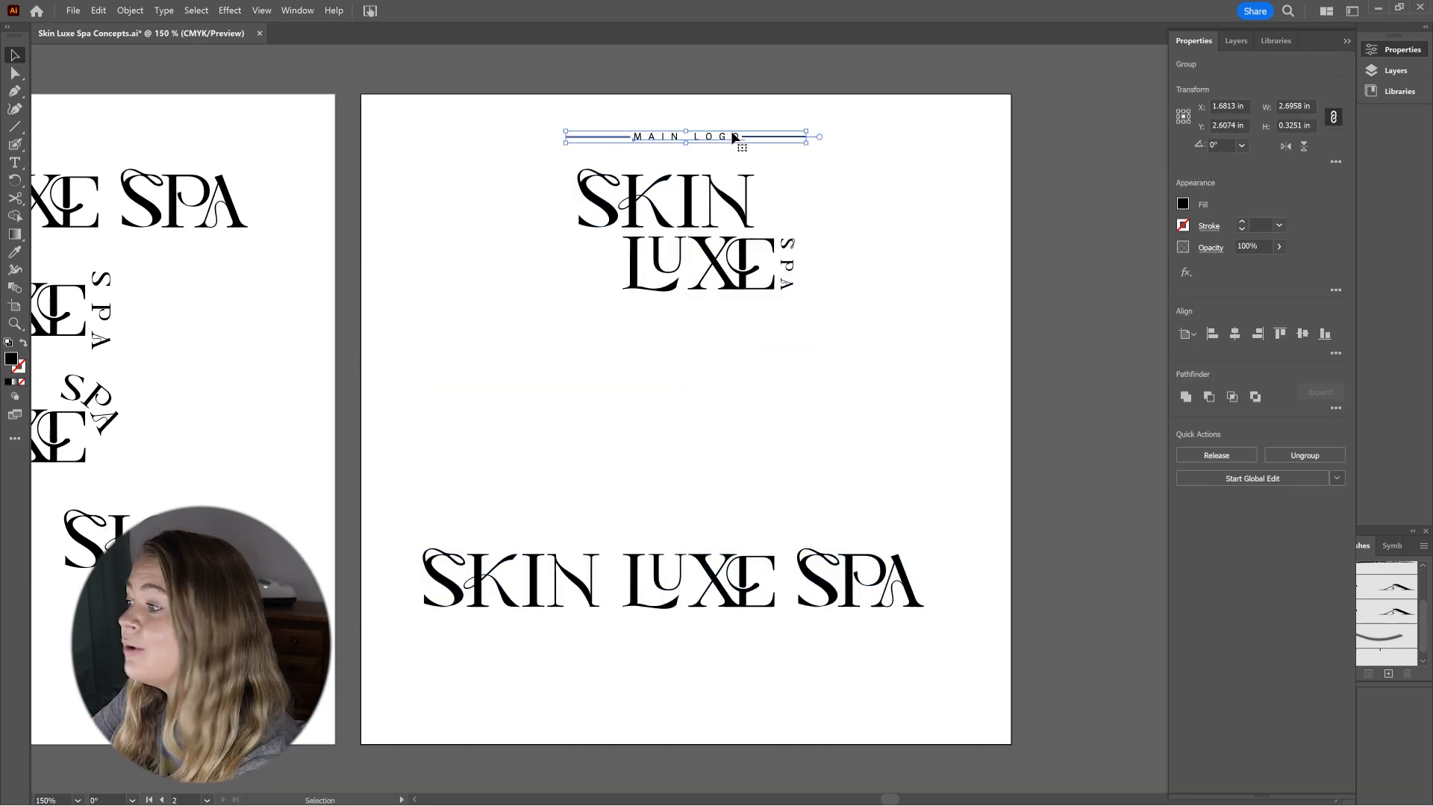
# Duplicate the lined label below the stacked logo at left, change it to "SECONDARY LOGO" and move the right line past the text
pyautogui.moveTo(725, 138); pyautogui.dragTo(563, 377)
pyautogui.doubleClick(489, 375)
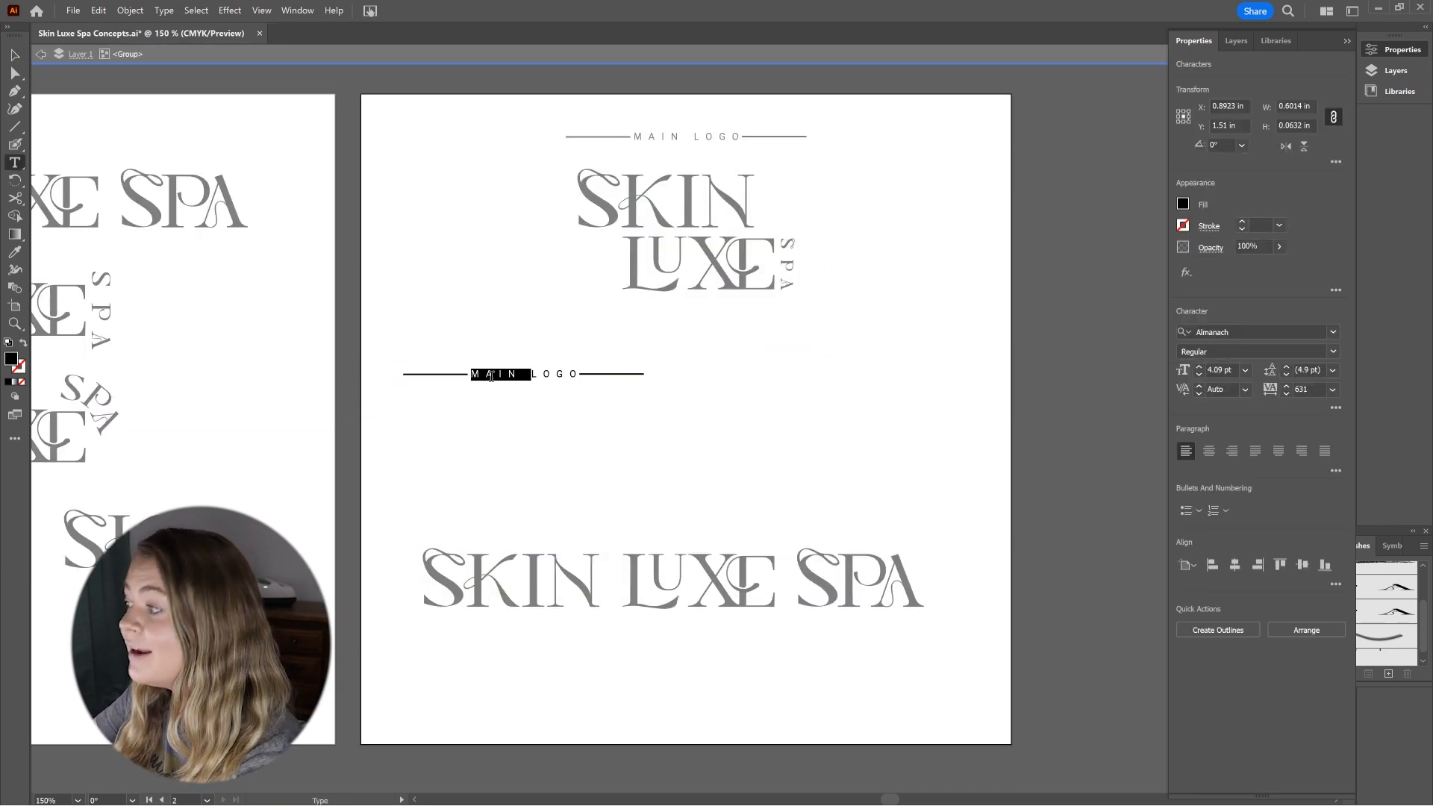
pyautogui.click(592, 373)
pyautogui.hotkey('ctrl', '+')
pyautogui.hotkey('ctrl', '+')
pyautogui.hotkey('ctrl', '+')
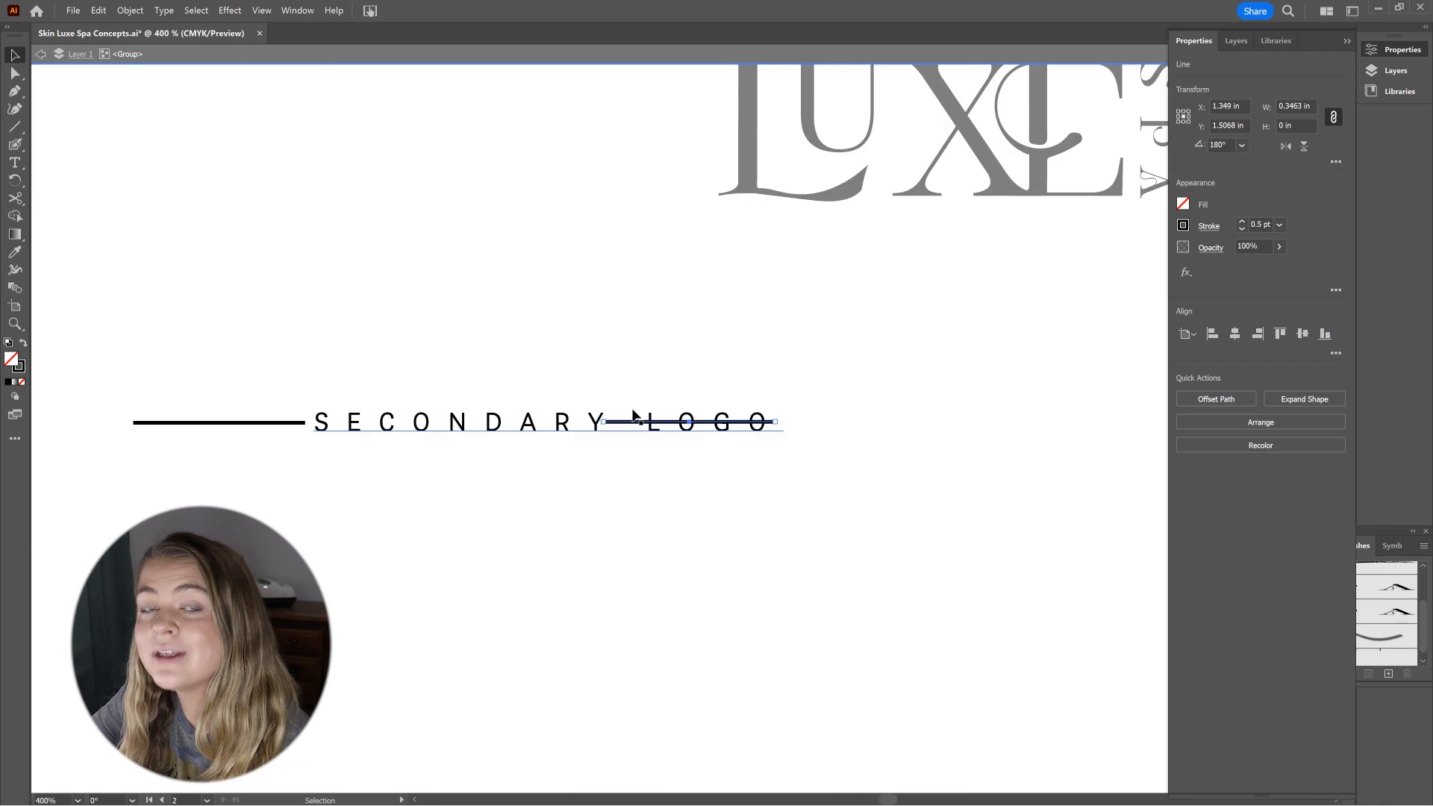
pyautogui.doubleClick(802, 486)
# Scale the horizontal SKIN LUXE SPA wordmark down to the label's width and place it beneath SECONDARY LOGO
pyautogui.hotkey('ctrl', '-')
pyautogui.hotkey('ctrl', '-')
pyautogui.hotkey('ctrl', '-')
pyautogui.moveTo(837, 625); pyautogui.dragTo(816, 482)
pyautogui.moveTo(973, 508); pyautogui.dragTo(783, 482)
pyautogui.click(808, 523)
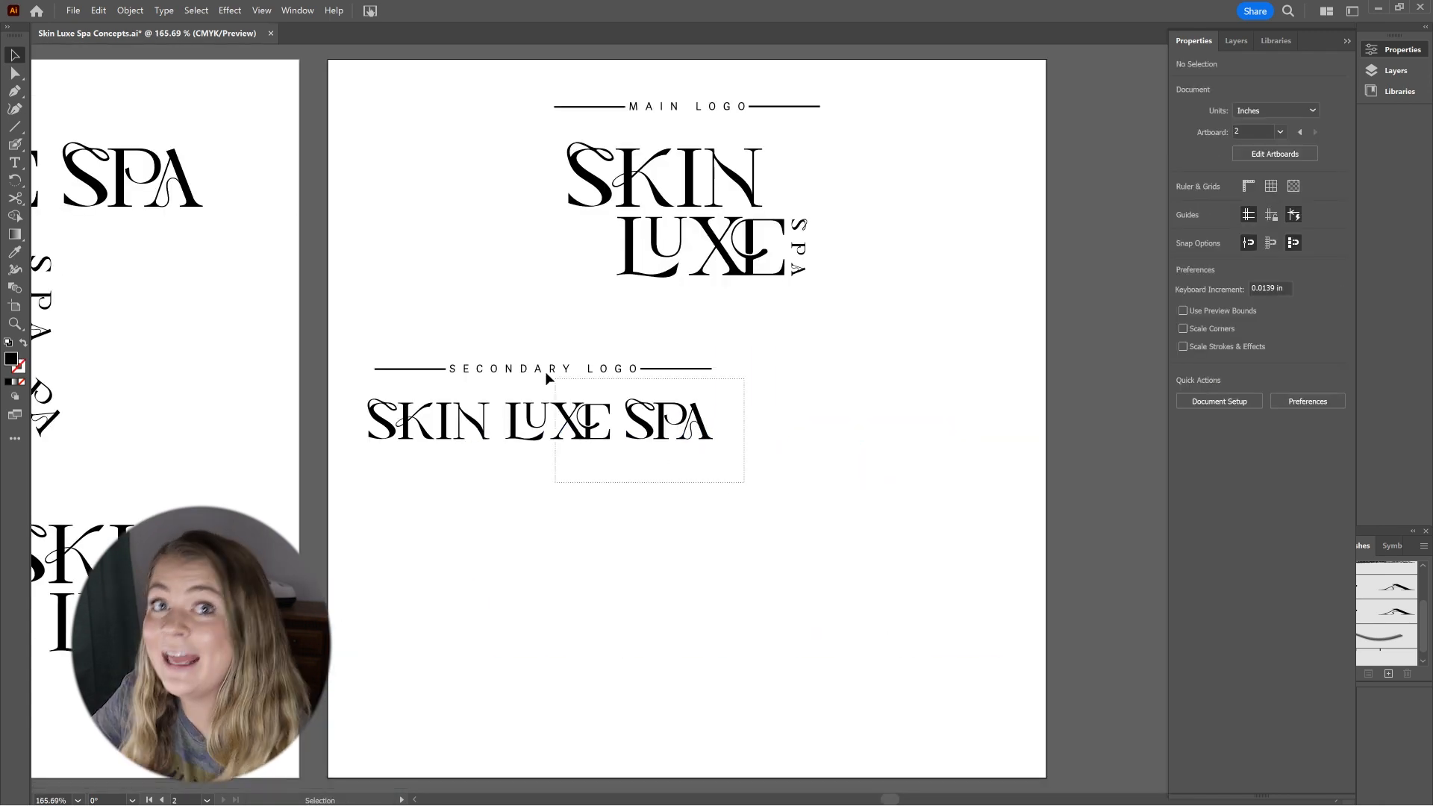
# Duplicate the lined SECONDARY LOGO label and wordmark to its right, change the copied label to "SUBMARK" and move its right line beside the text
pyautogui.hotkey('ctrl', 'v')
pyautogui.doubleClick(927, 371)
pyautogui.tripleClick(927, 370)
pyautogui.write('SUBMARK')
pyautogui.press('Escape')
pyautogui.click(1090, 370)
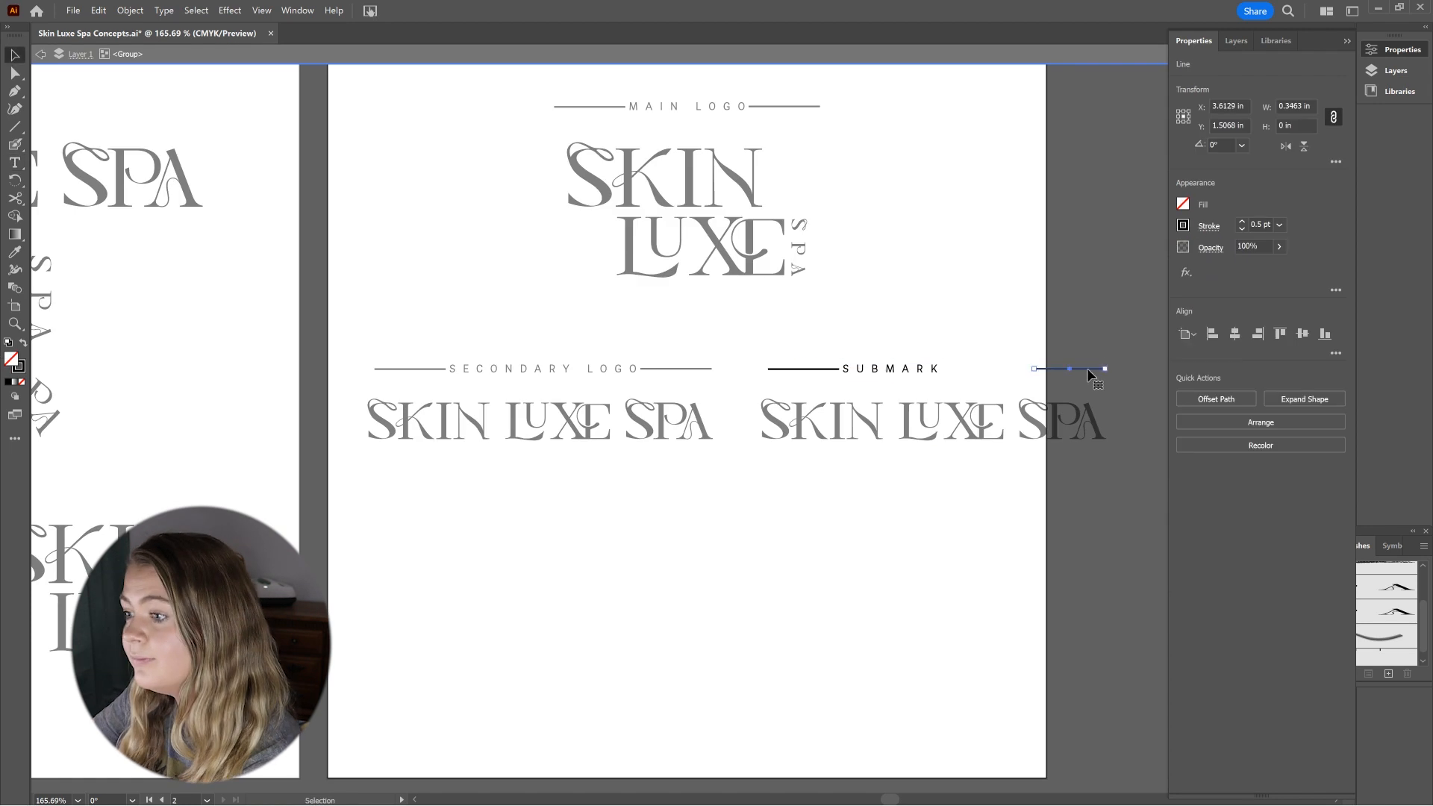
# Duplicate the second artboard with its labelled logo layout as a third artboard beside it
pyautogui.hotkey('ctrl', '+')
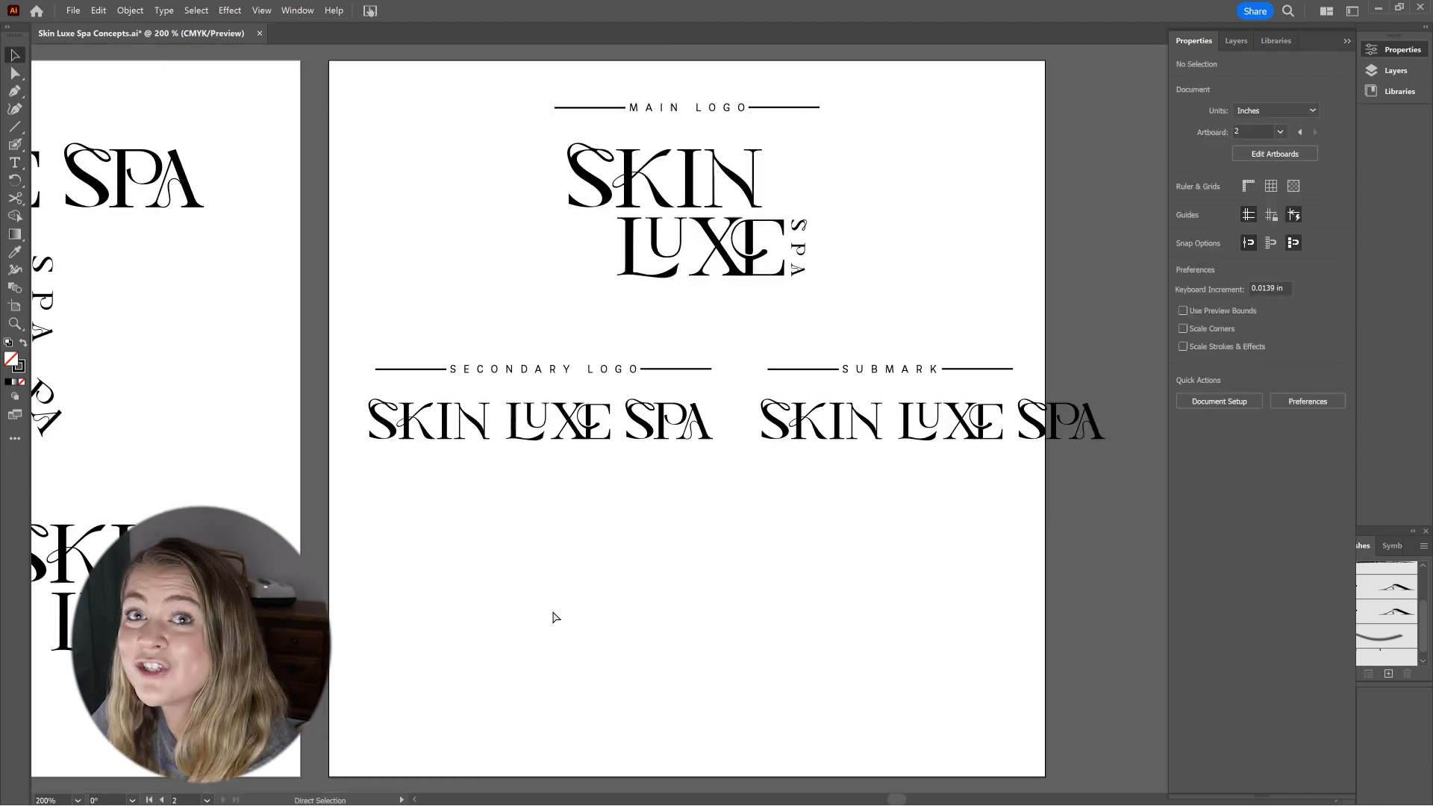
pyautogui.hotkey('ctrl', '-')
pyautogui.hotkey('shift', 'o')
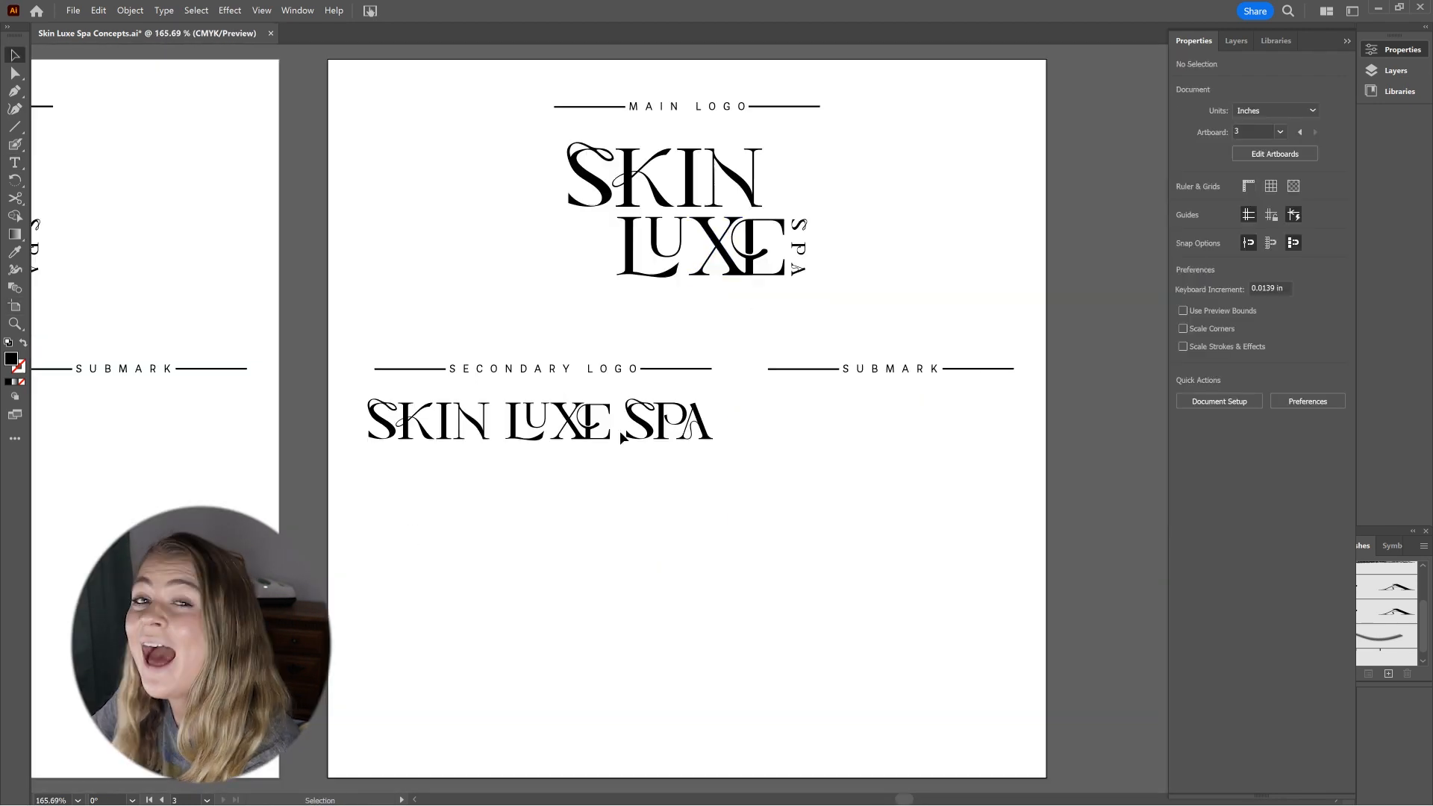